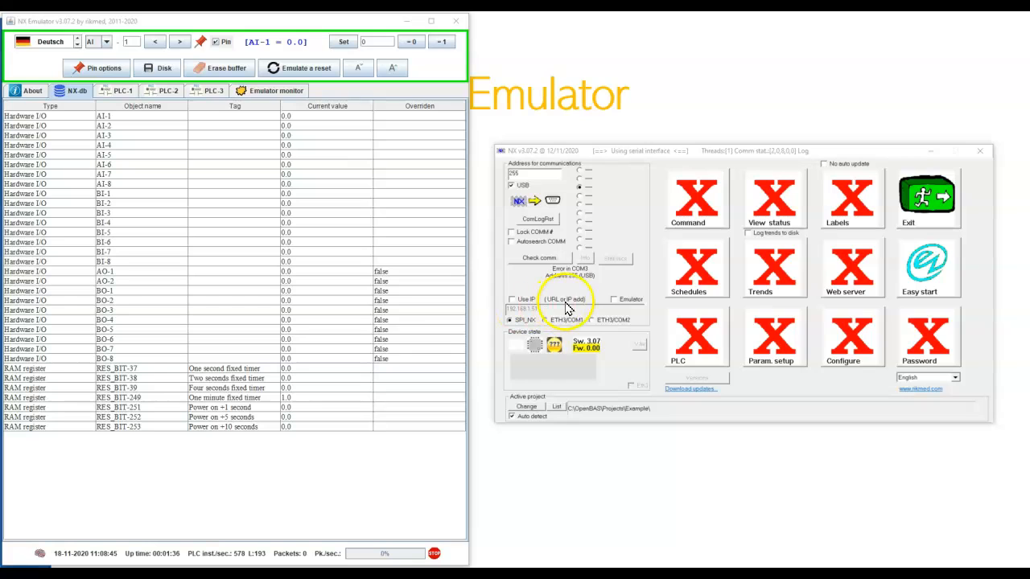
Enable the Emulator connection in the NX configurator so it attaches to the running NX Emulator.
click(613, 301)
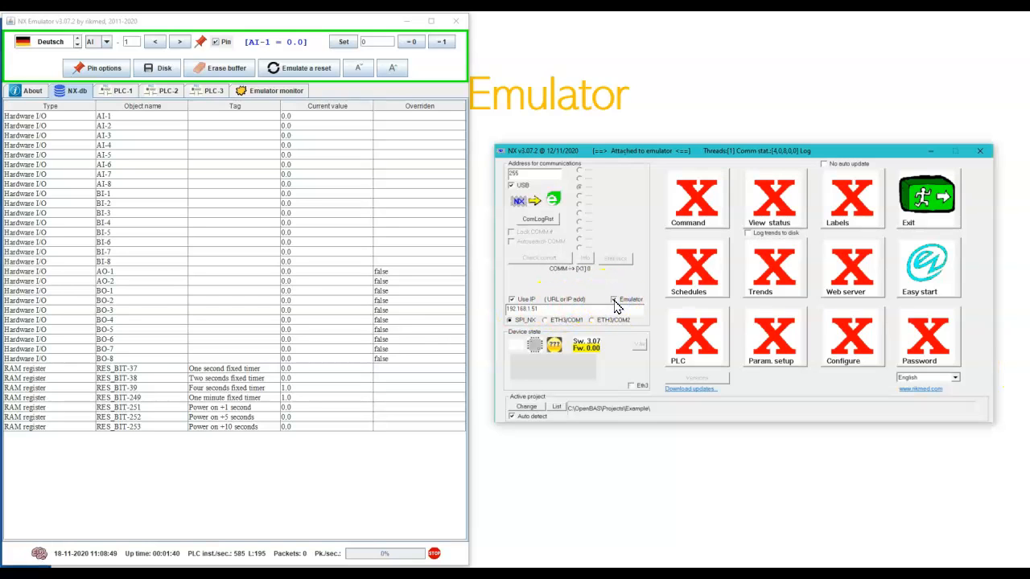
click(561, 206)
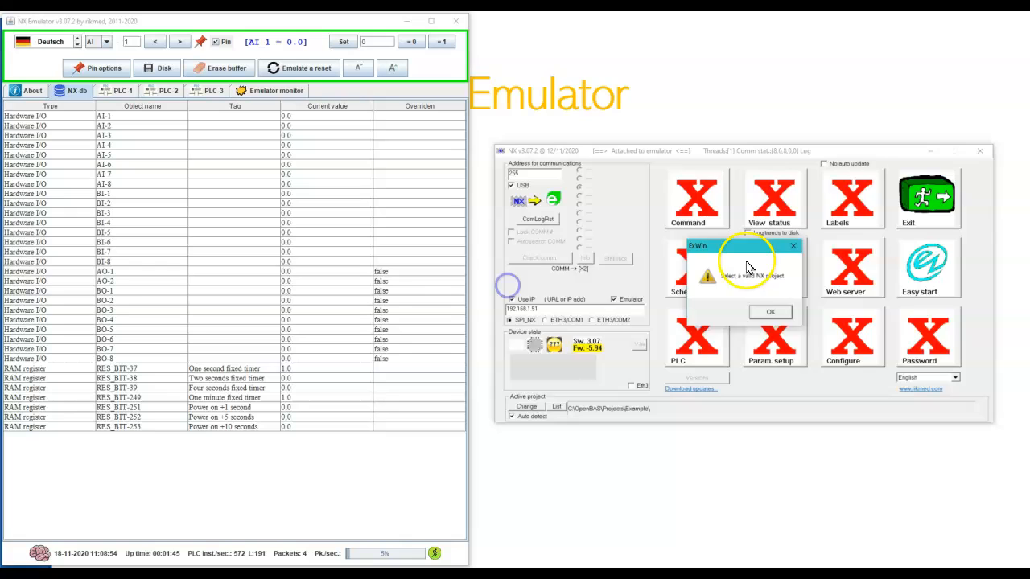
click(617, 310)
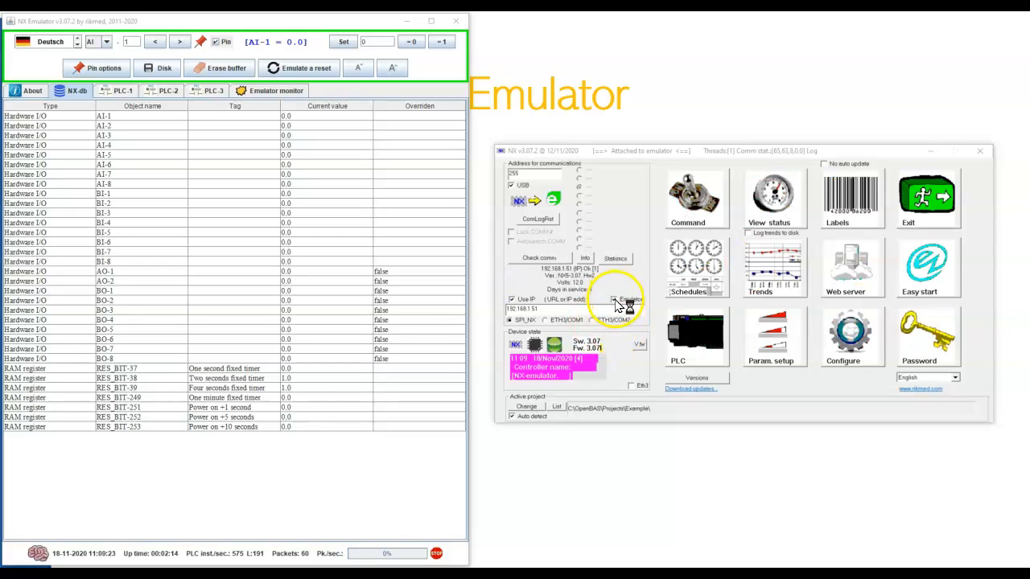
click(615, 300)
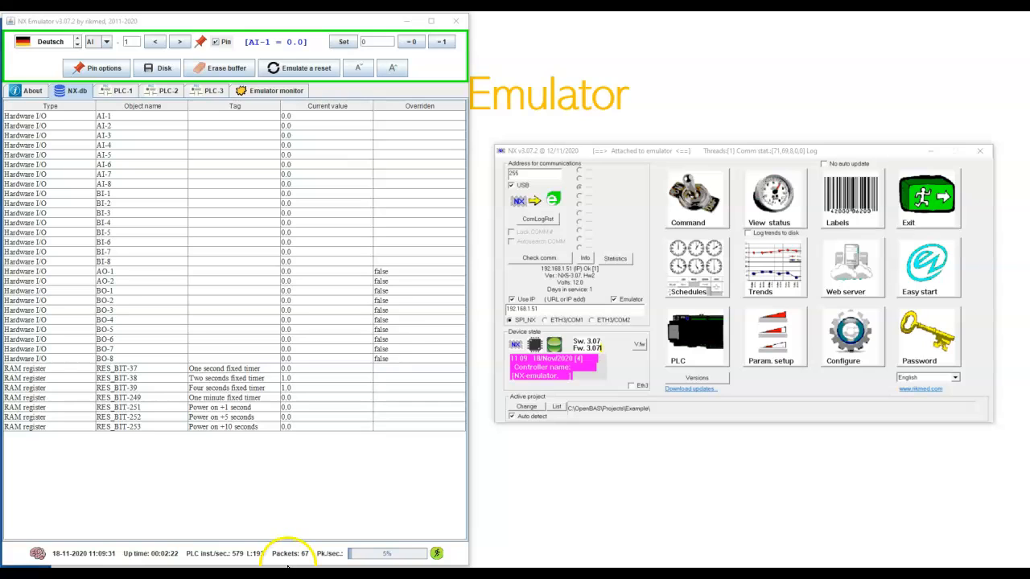
Shorten the NX Emulator window by raising its lower edge slightly.
drag(287, 564, 282, 536)
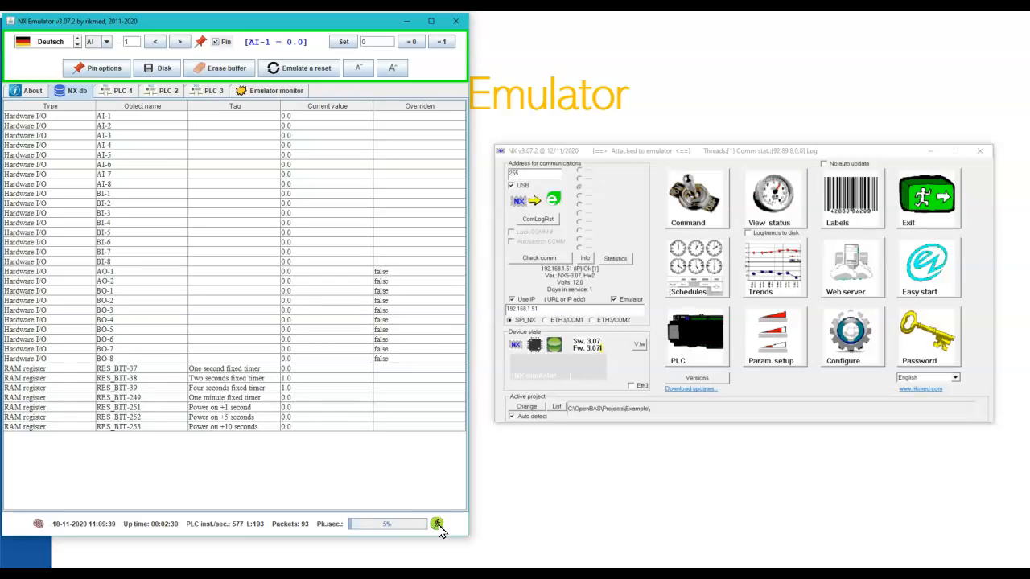
click(436, 524)
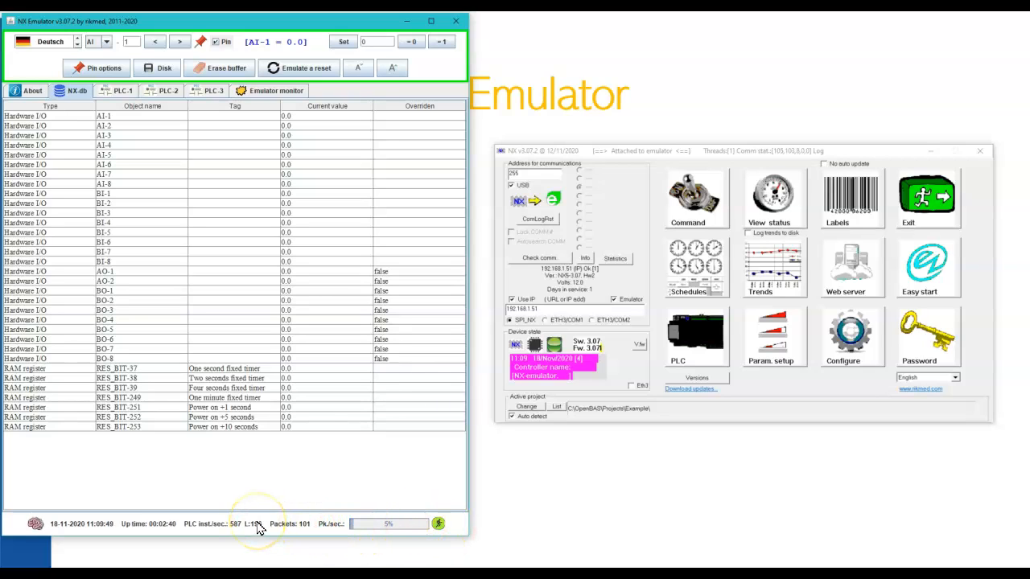
Switch to Adobe Acrobat Reader and look through the NX emulator.pdf manual, including its connection, database and disk-saving pages.
click(19, 540)
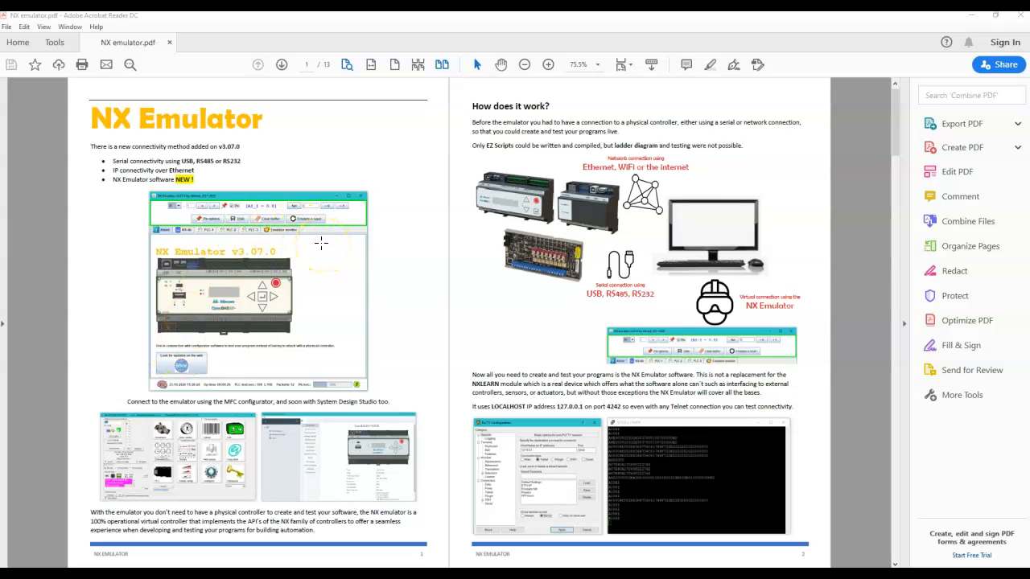
drag(895, 114, 878, 221)
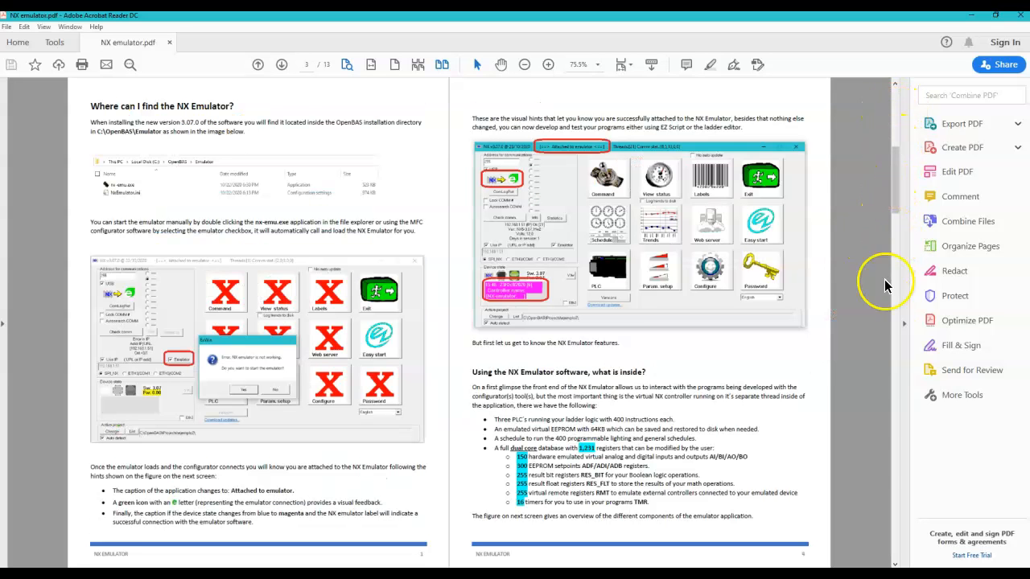
click(894, 460)
click(896, 463)
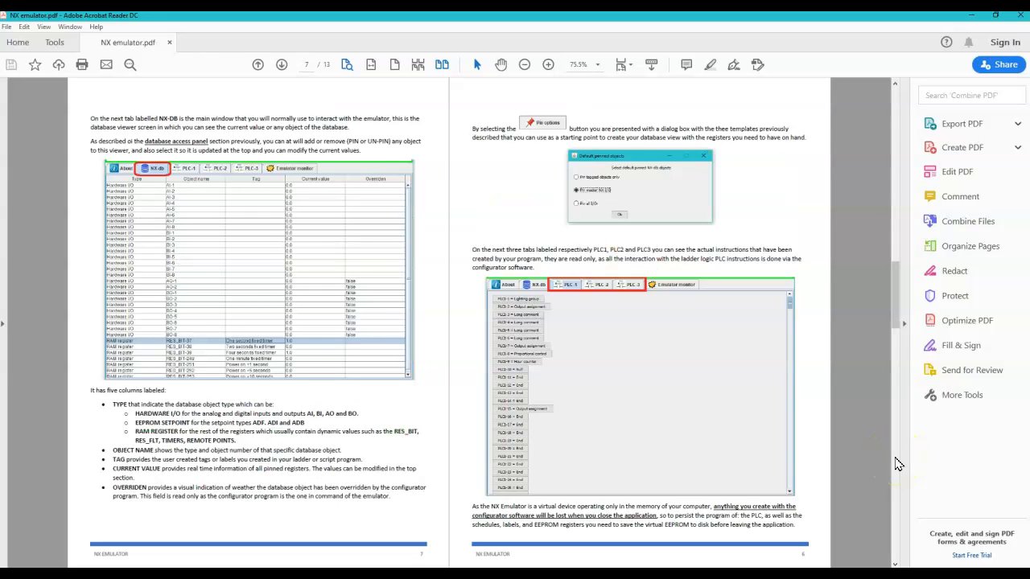
click(895, 460)
click(894, 478)
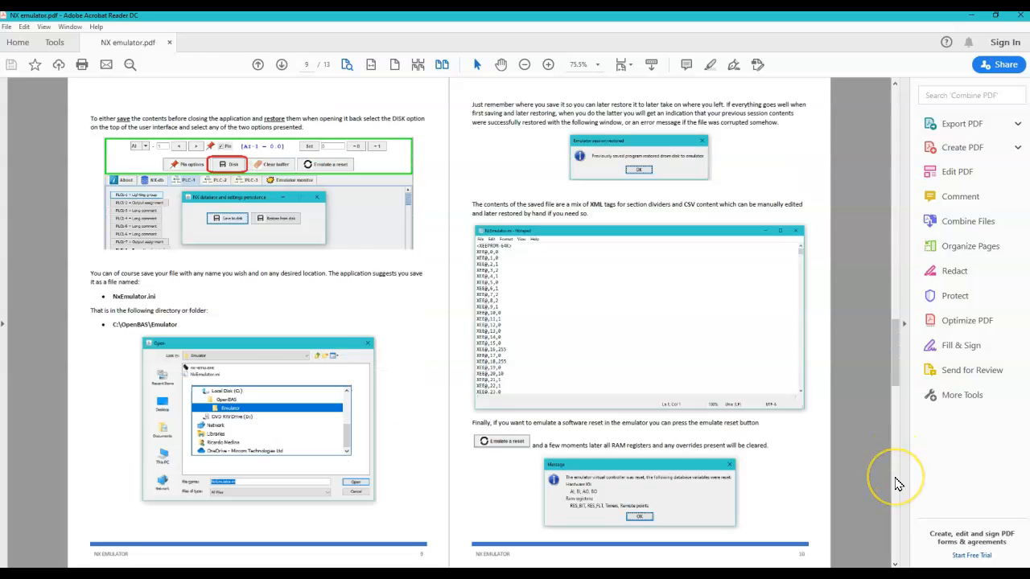
click(896, 484)
click(899, 502)
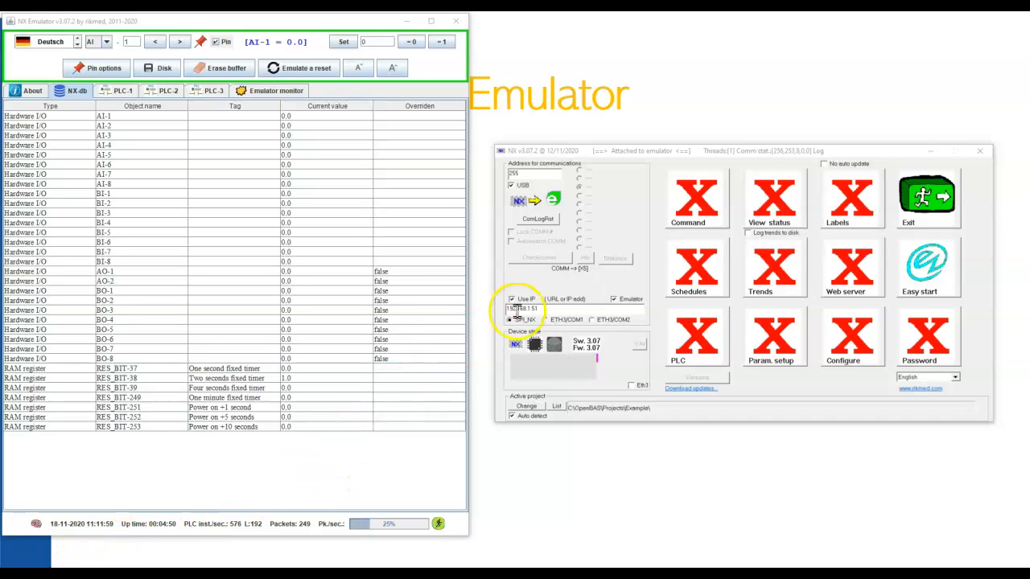
Reposition the NX configurator beside the emulator and open its Command window for the master controller's inputs and outputs.
drag(633, 159, 617, 165)
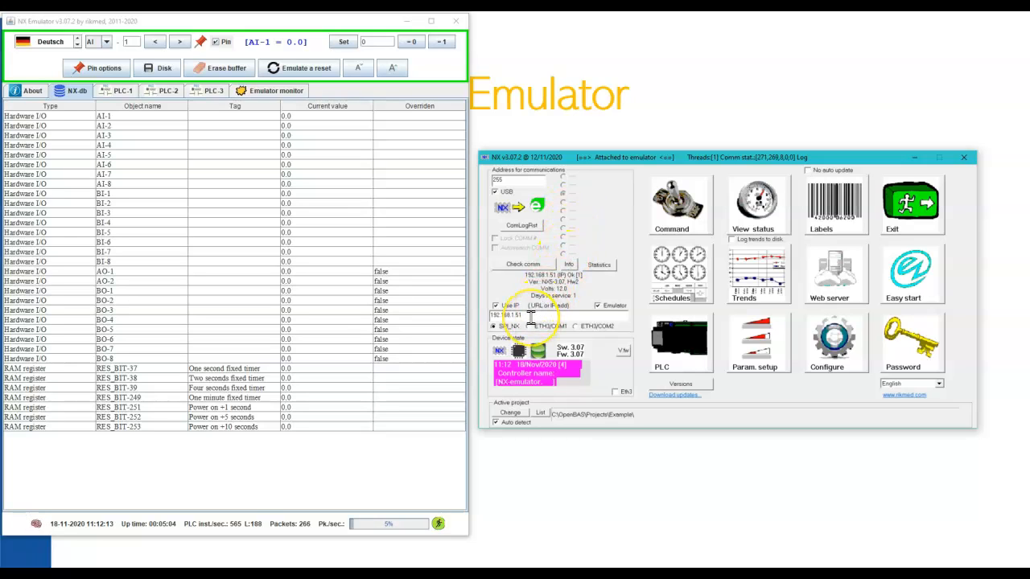
click(583, 315)
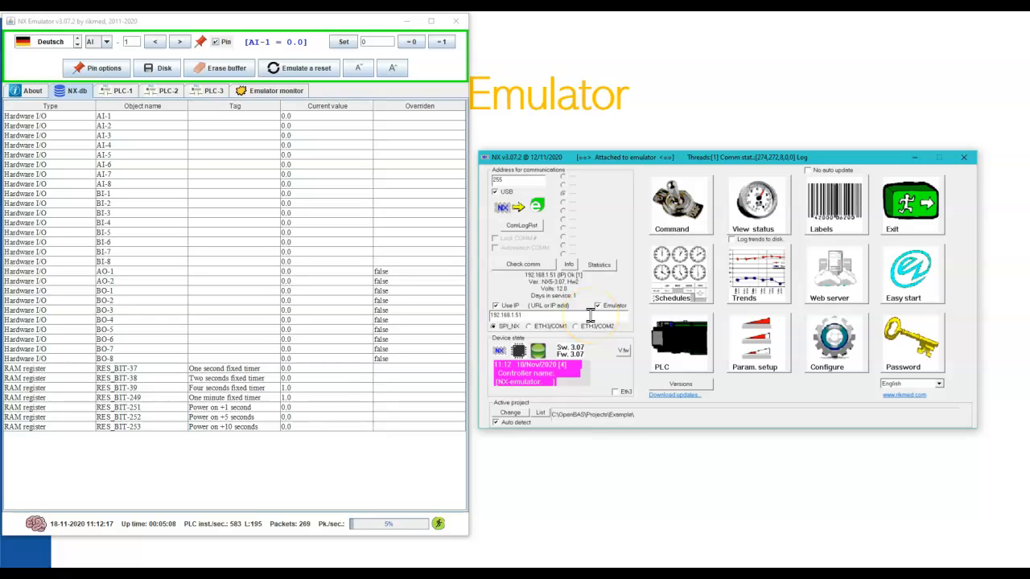
click(674, 223)
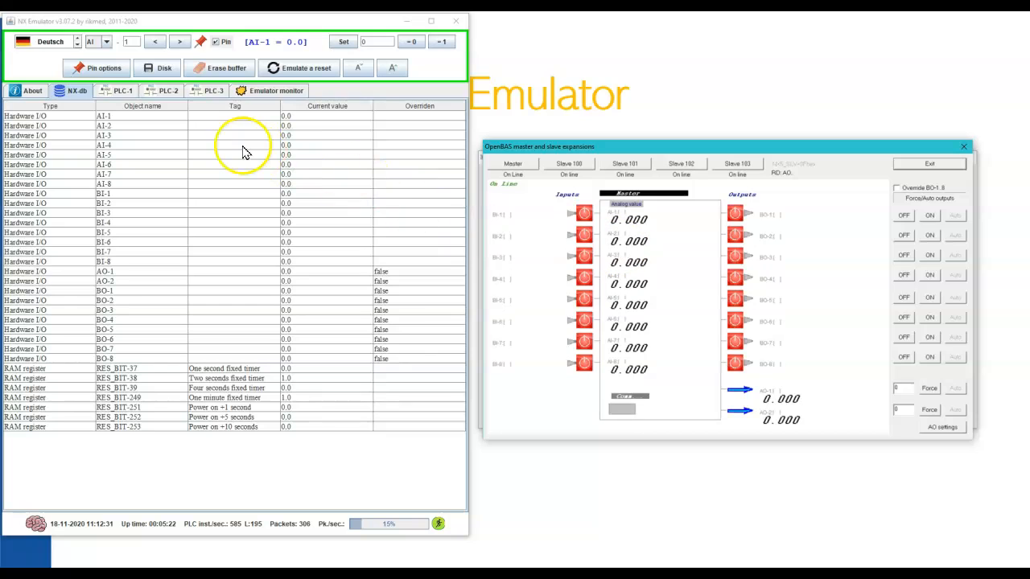
Set analog input AI-1 to 22 and binary input BI-1 to 1 in the emulator's object database.
click(135, 122)
click(137, 116)
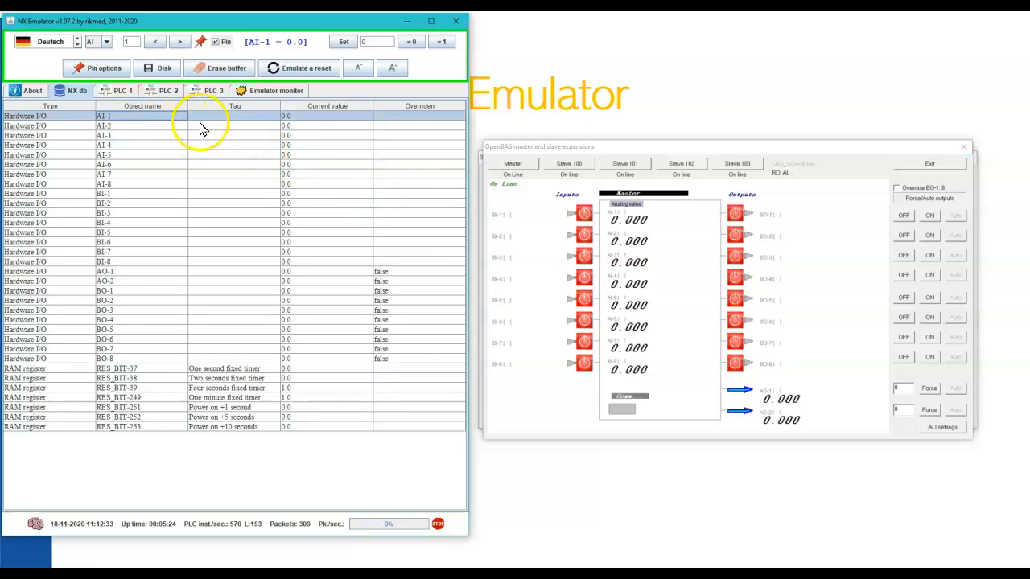
click(375, 42)
click(345, 46)
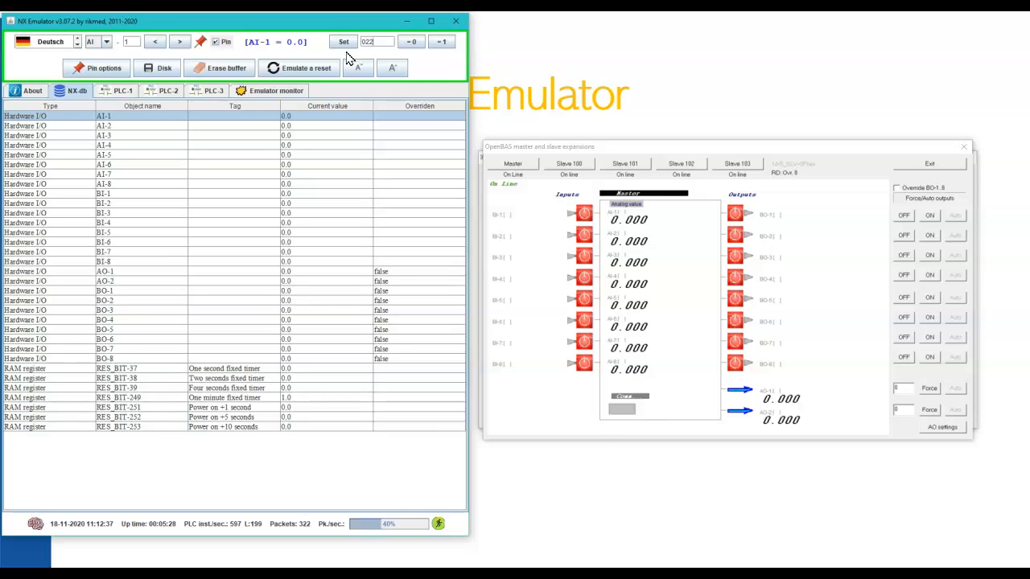
click(344, 44)
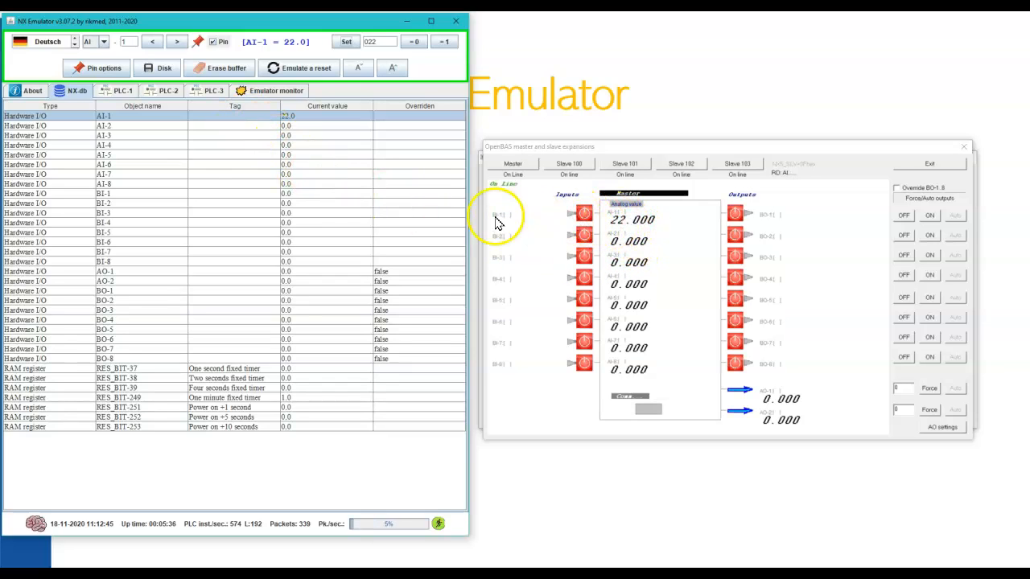
click(155, 198)
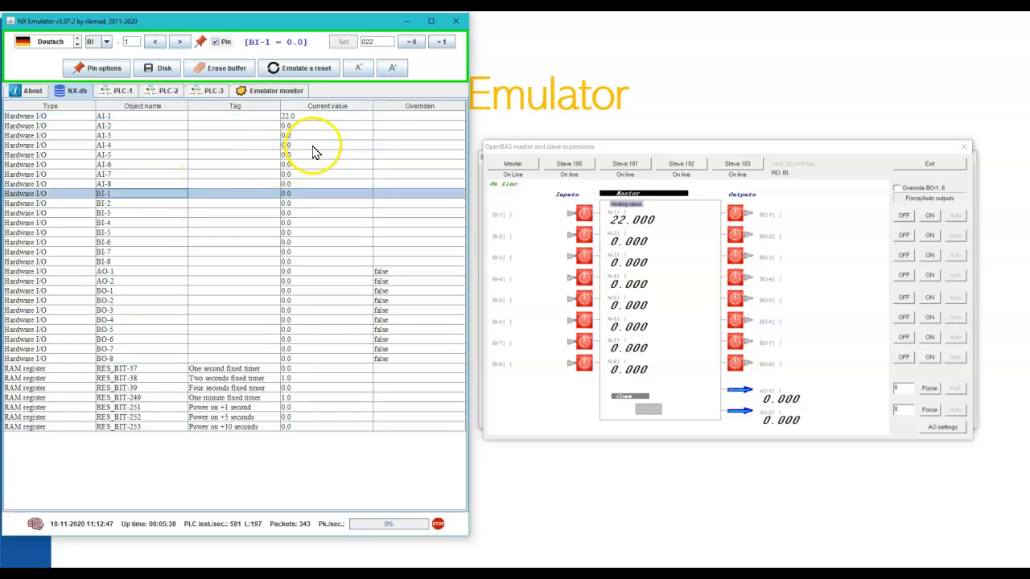
click(442, 44)
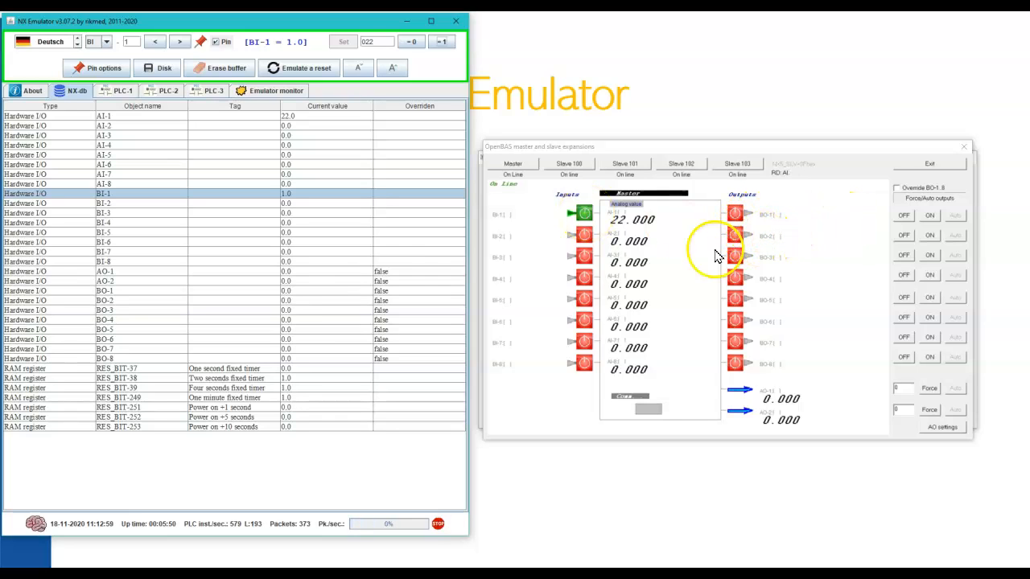
Force BO-1 on and AO-1 to 50 in the master controller window, selecting each output in the emulator database.
click(321, 274)
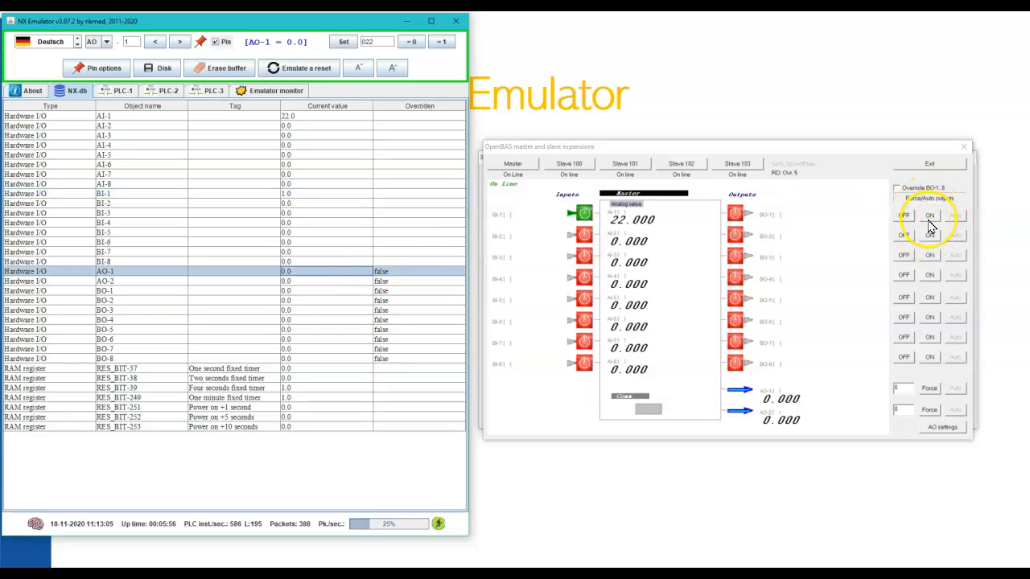
click(929, 217)
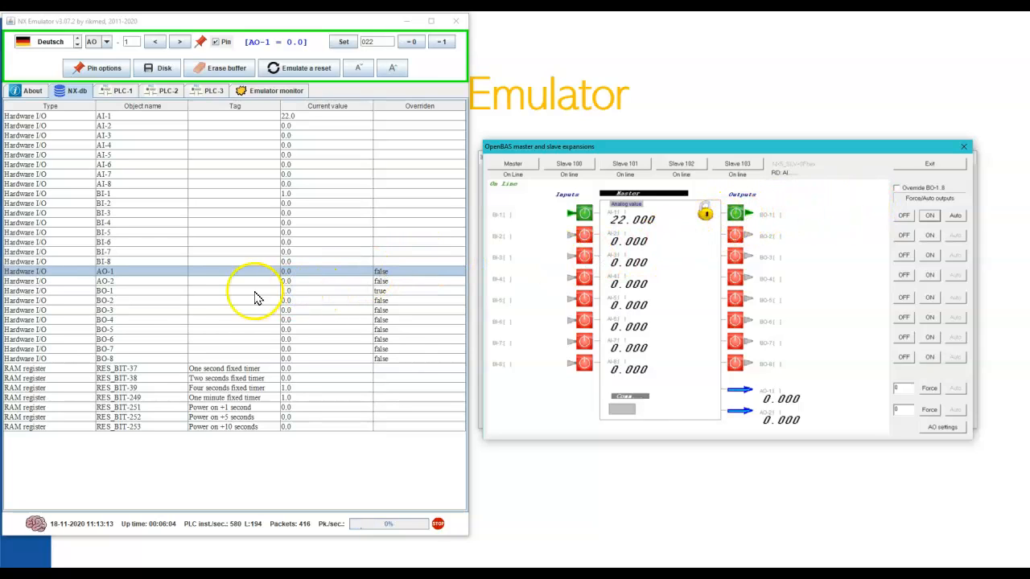
click(204, 293)
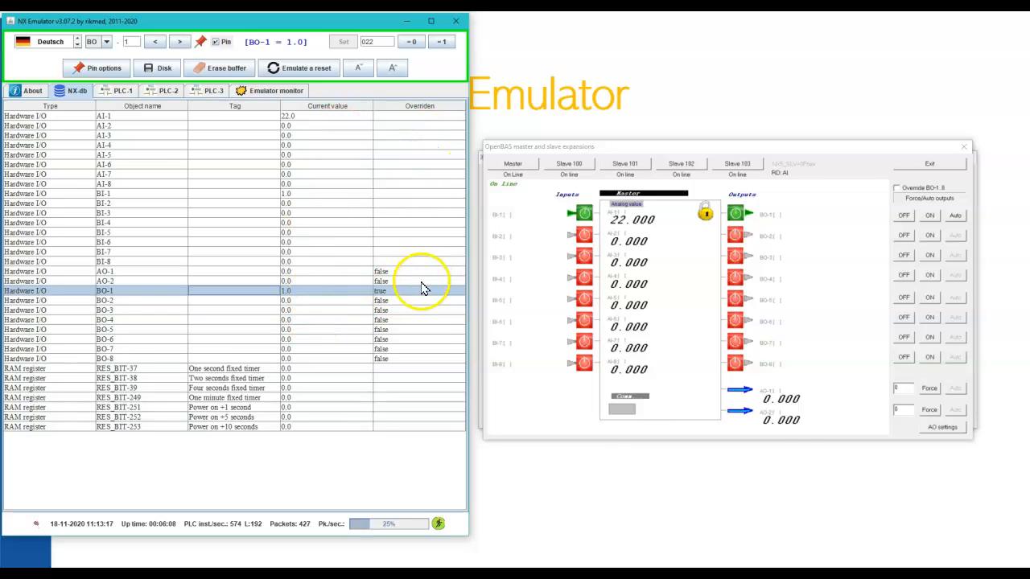
click(902, 389)
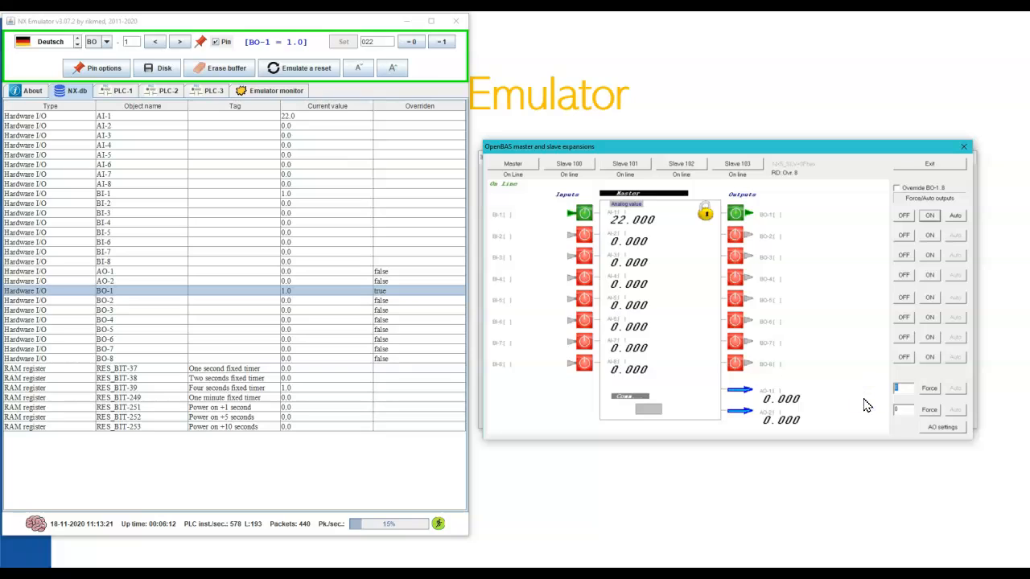
click(929, 389)
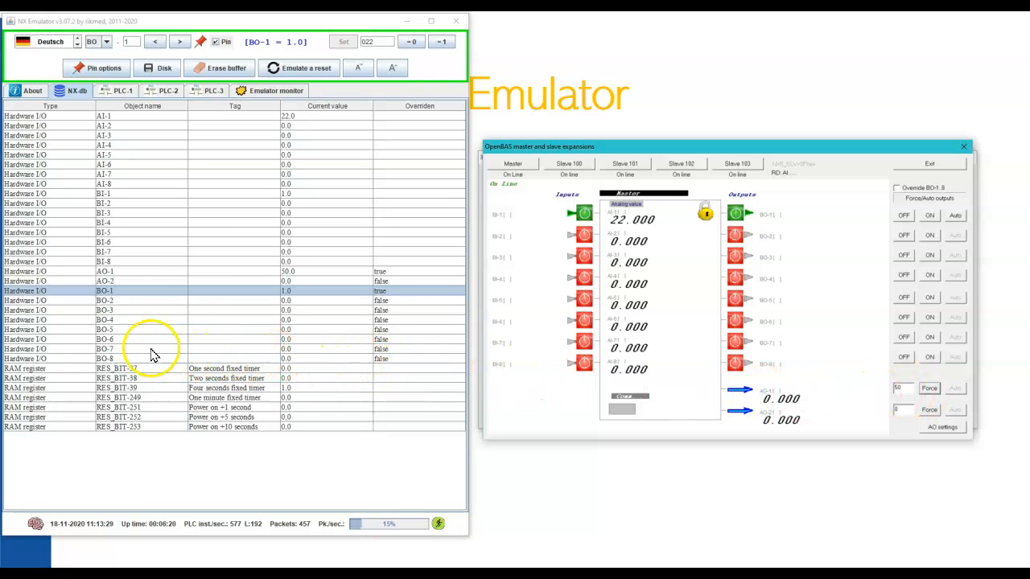
click(118, 272)
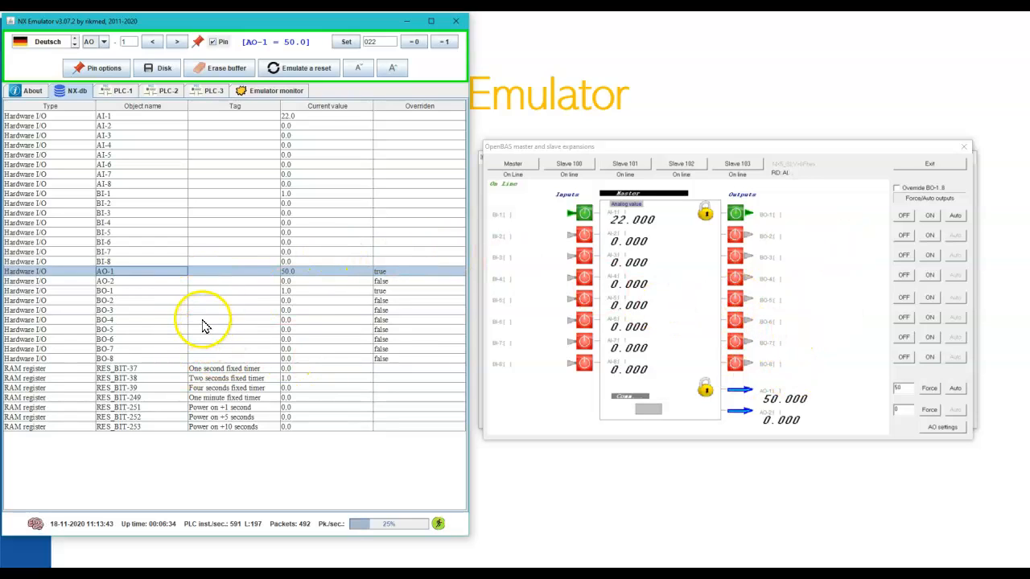
Set analog input AI-2 to 25.7 in the emulator's object database.
click(285, 128)
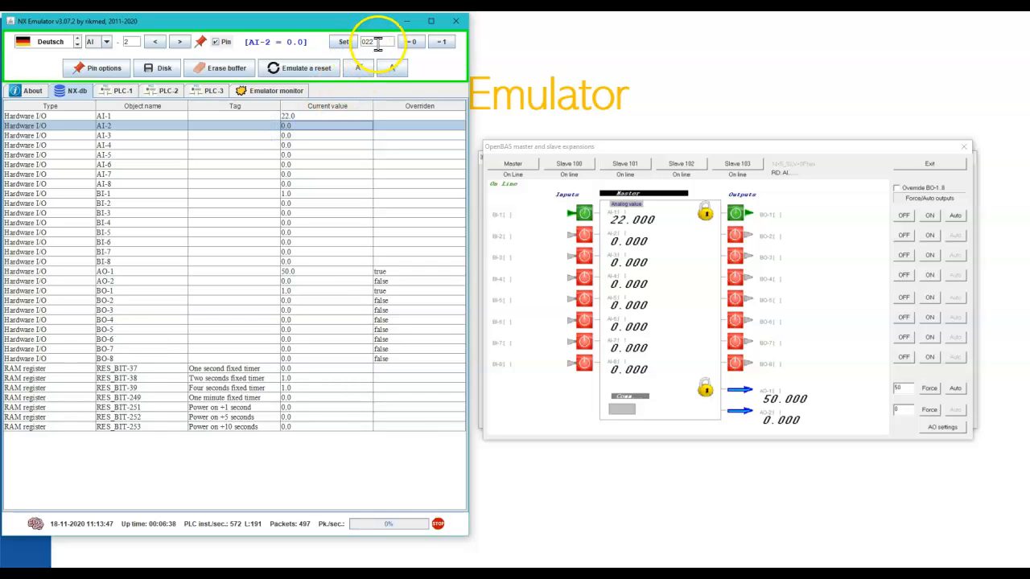
click(344, 48)
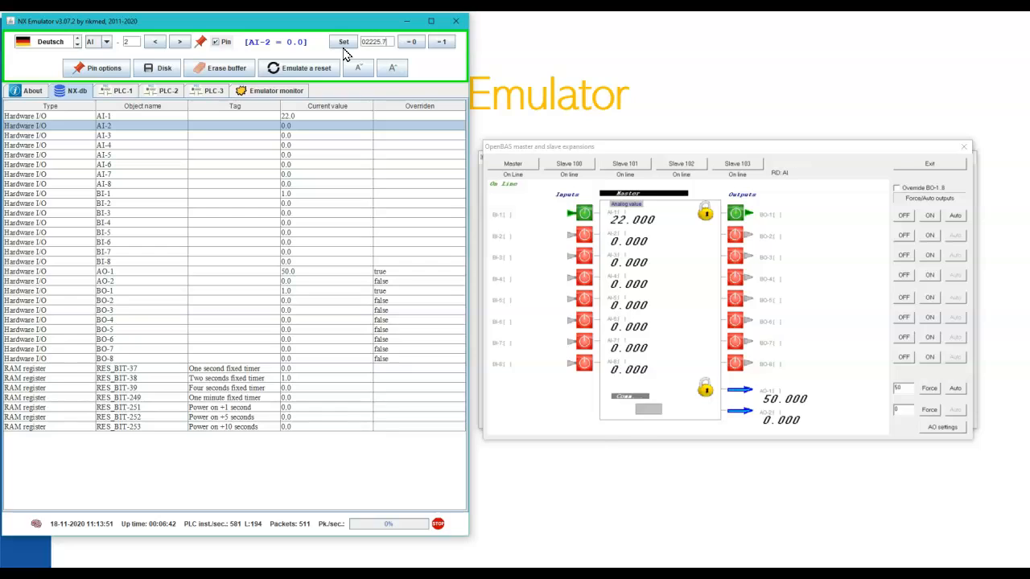
drag(387, 42, 327, 50)
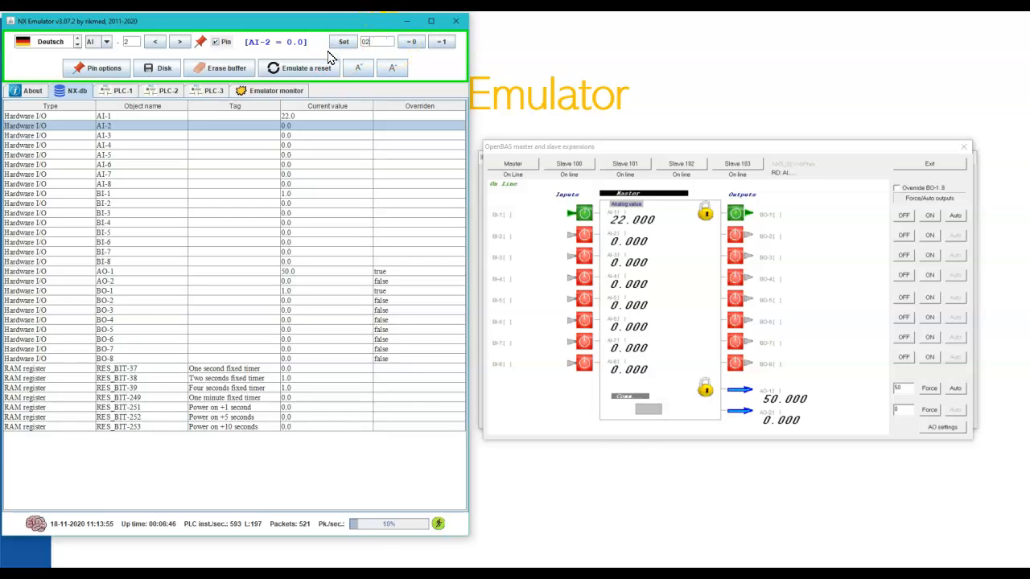
text(25)
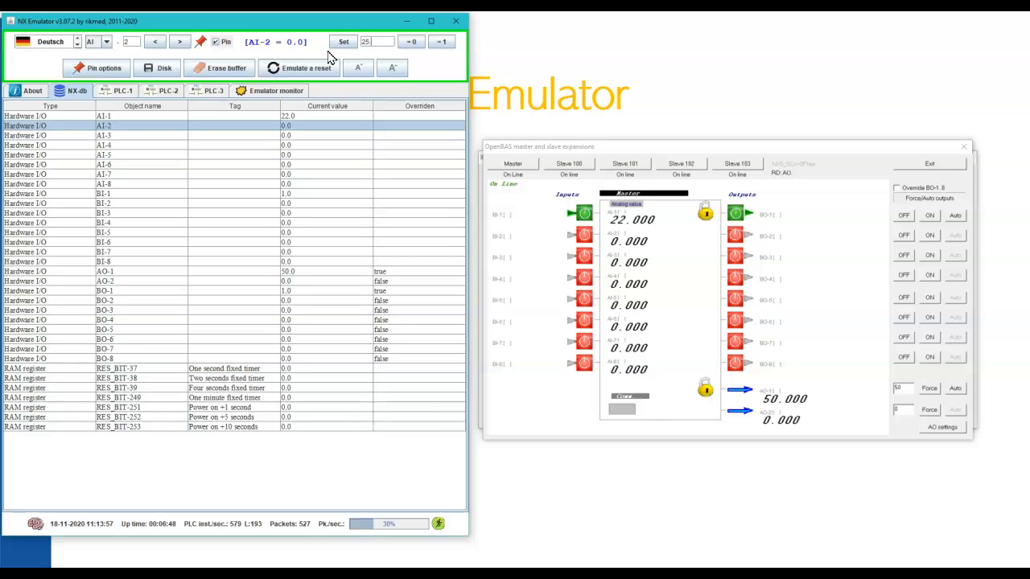
click(343, 43)
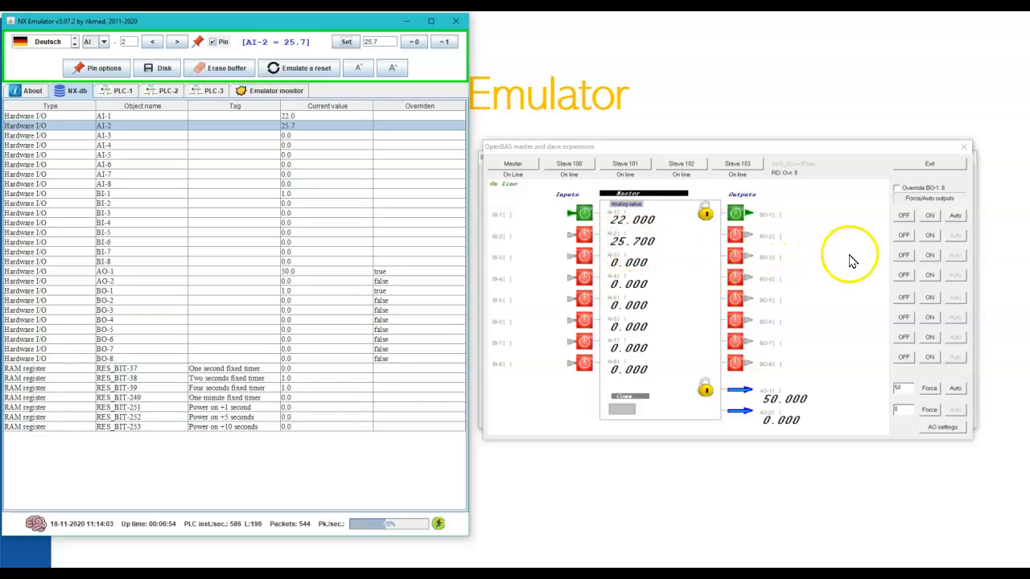
Return outputs BO-1 and AO-1 to automatic control in the master controller window to release their overrides.
click(955, 216)
click(955, 389)
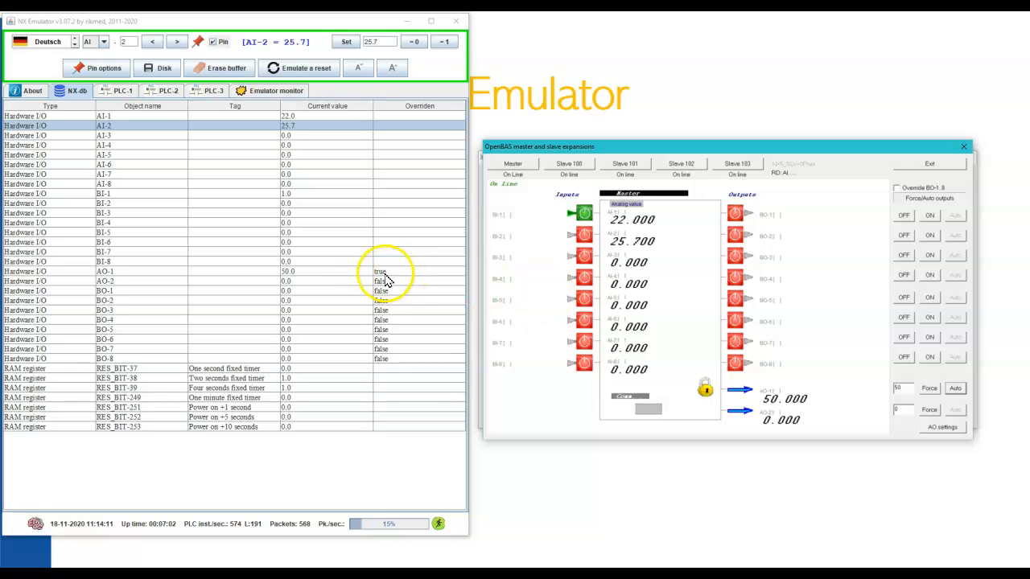
click(309, 274)
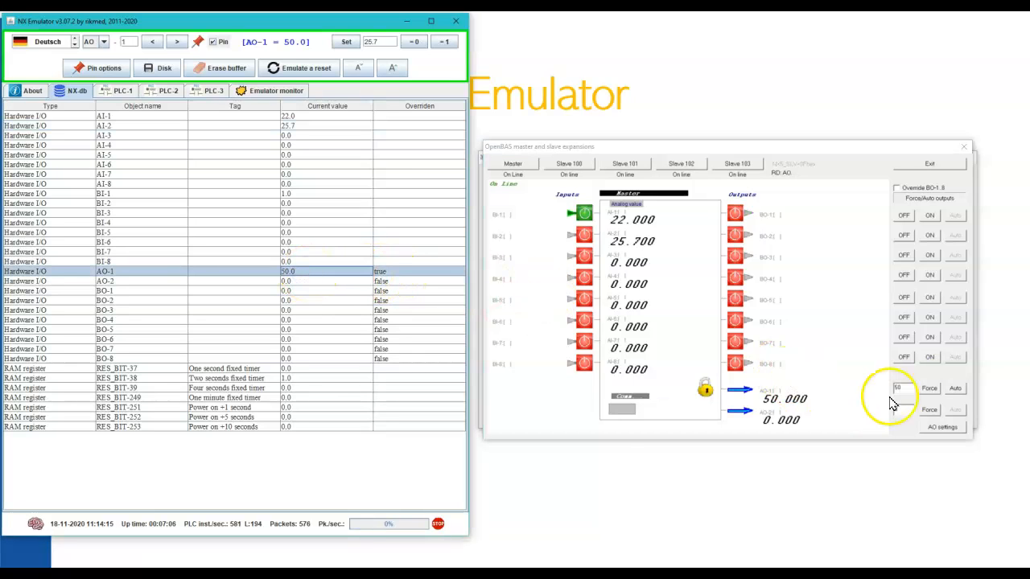
click(956, 390)
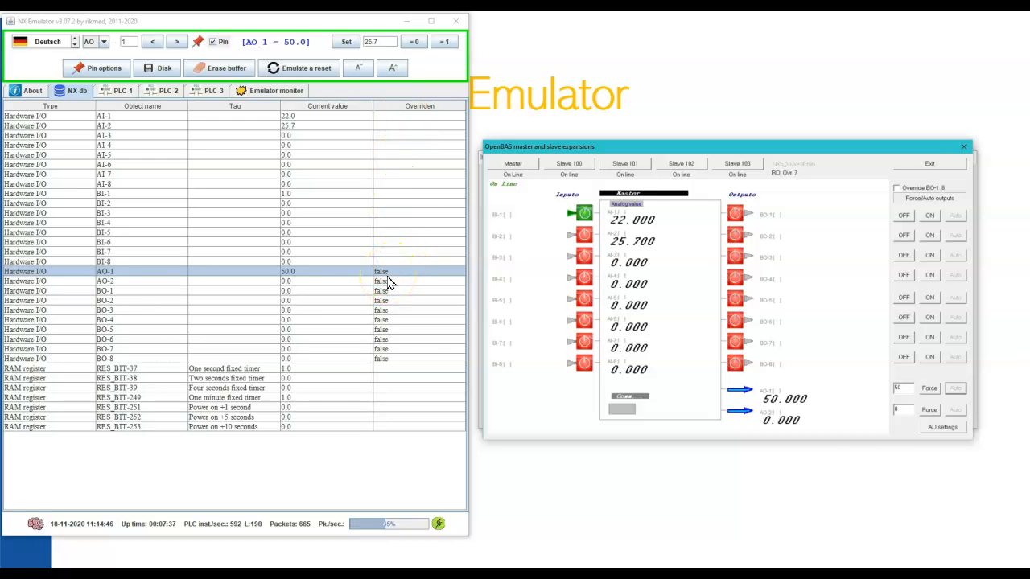
Change the NX Emulator interface language to Español.
click(33, 549)
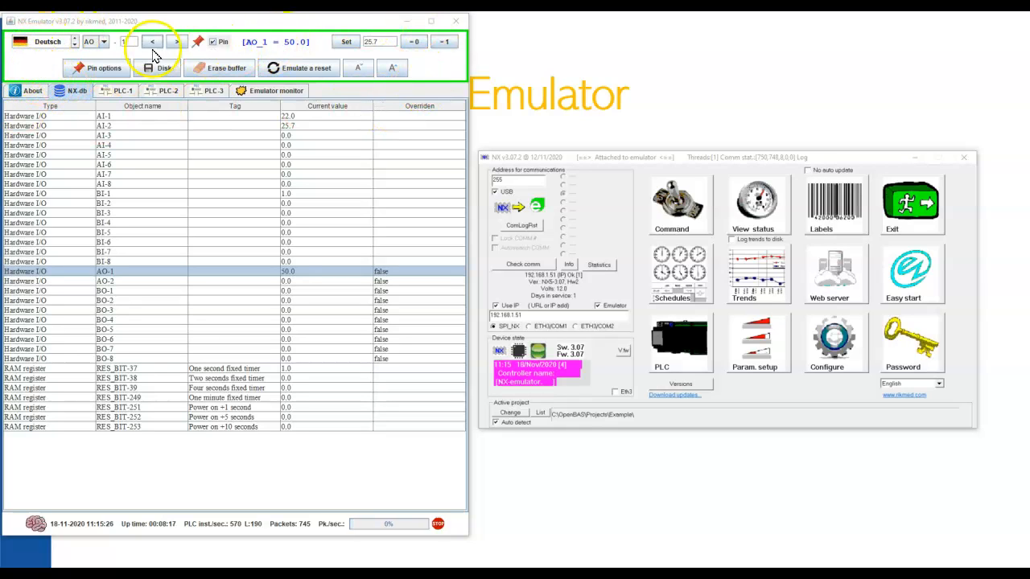
click(75, 45)
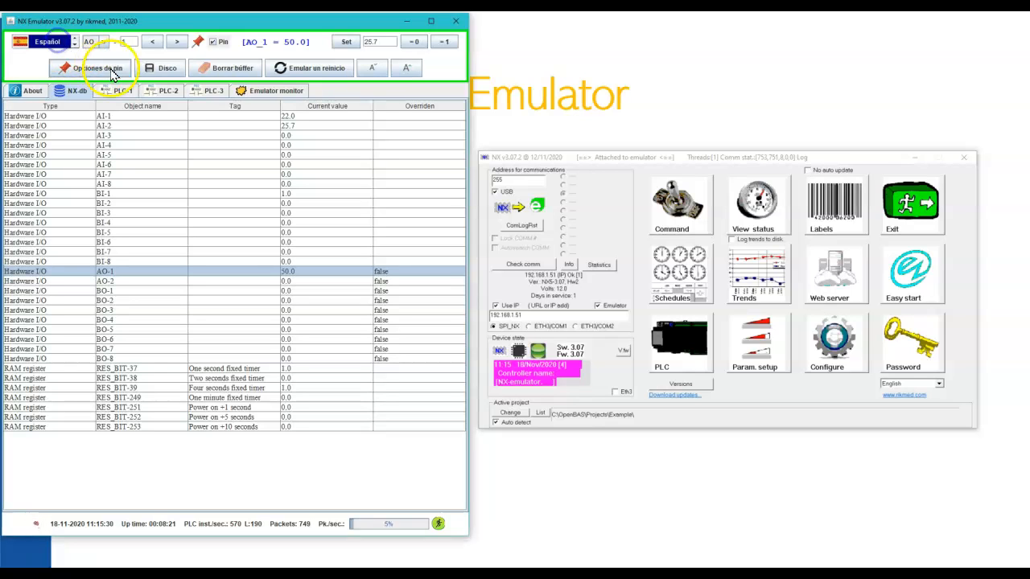
Switch the interface language back to English, and pin timer TM-1 to the object database.
click(76, 43)
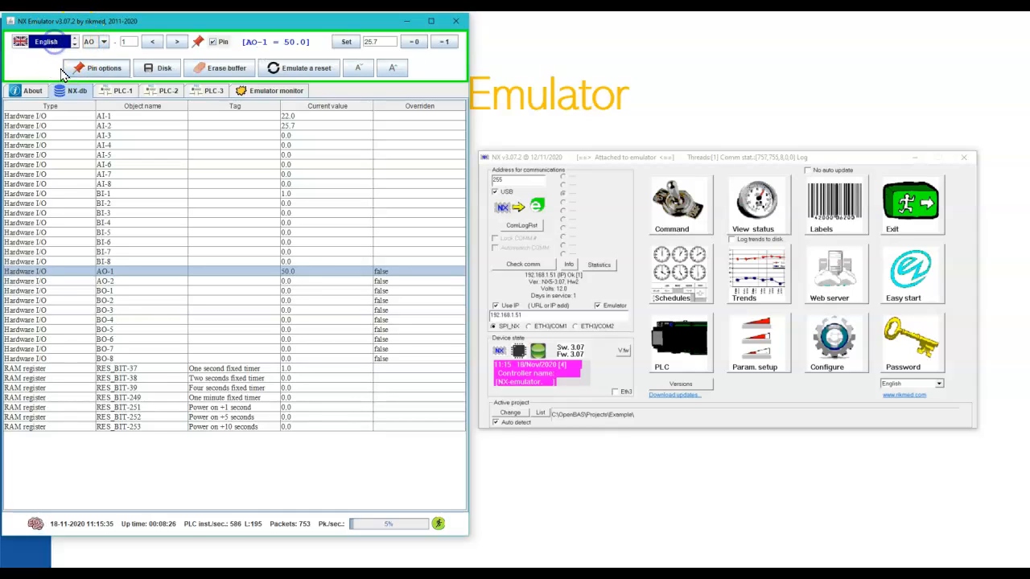
click(105, 42)
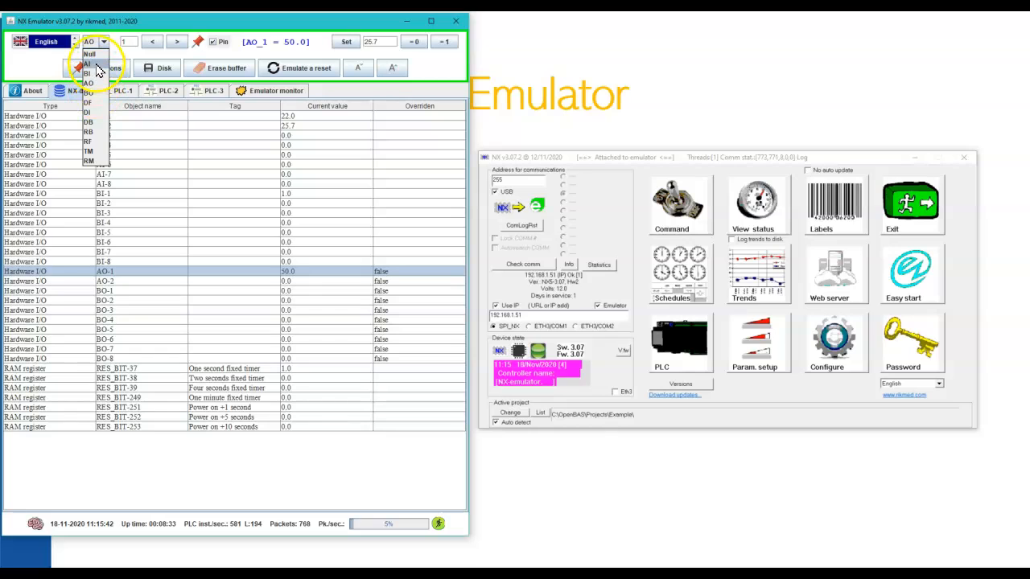
click(88, 151)
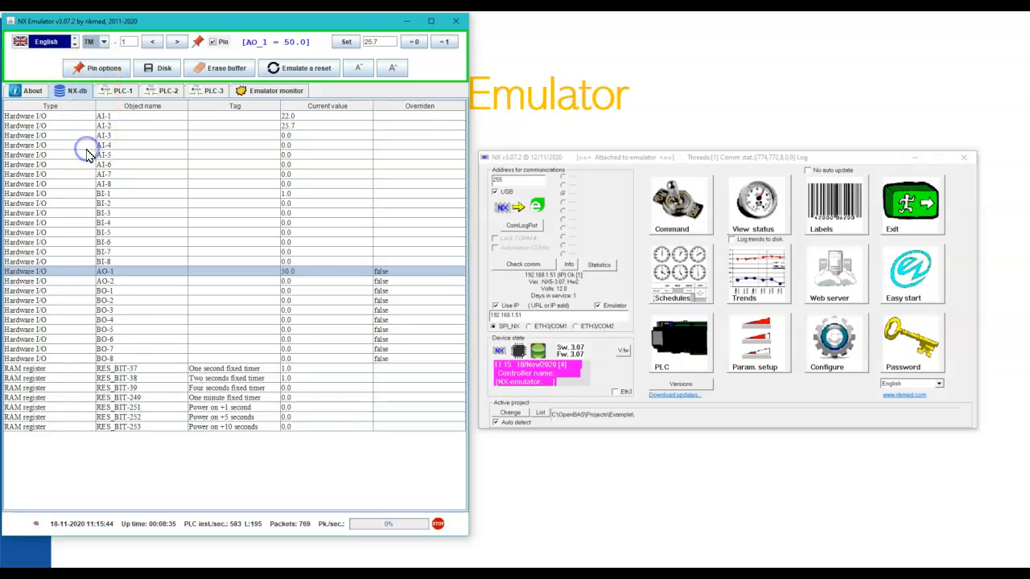
click(217, 45)
click(157, 433)
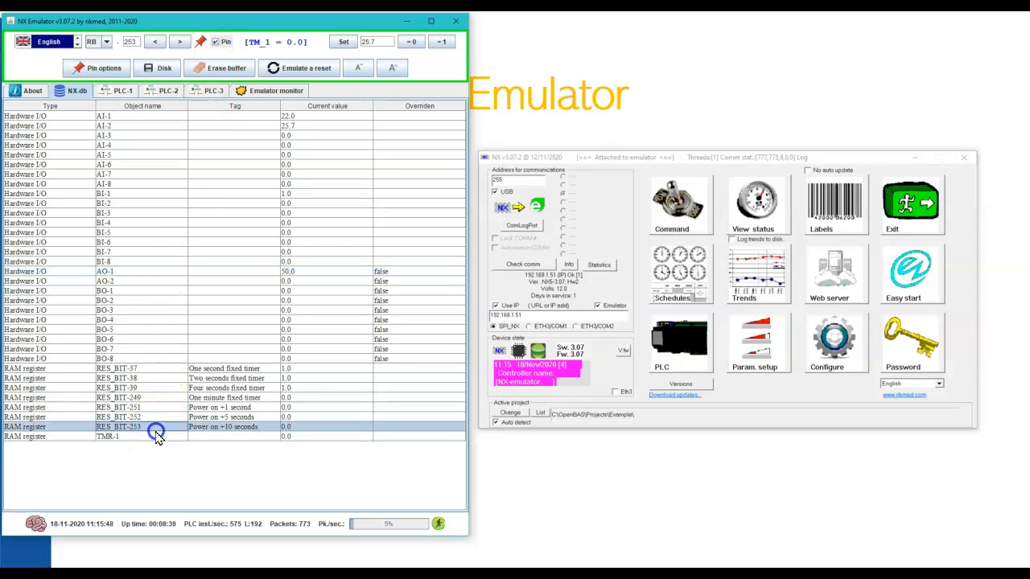
click(156, 437)
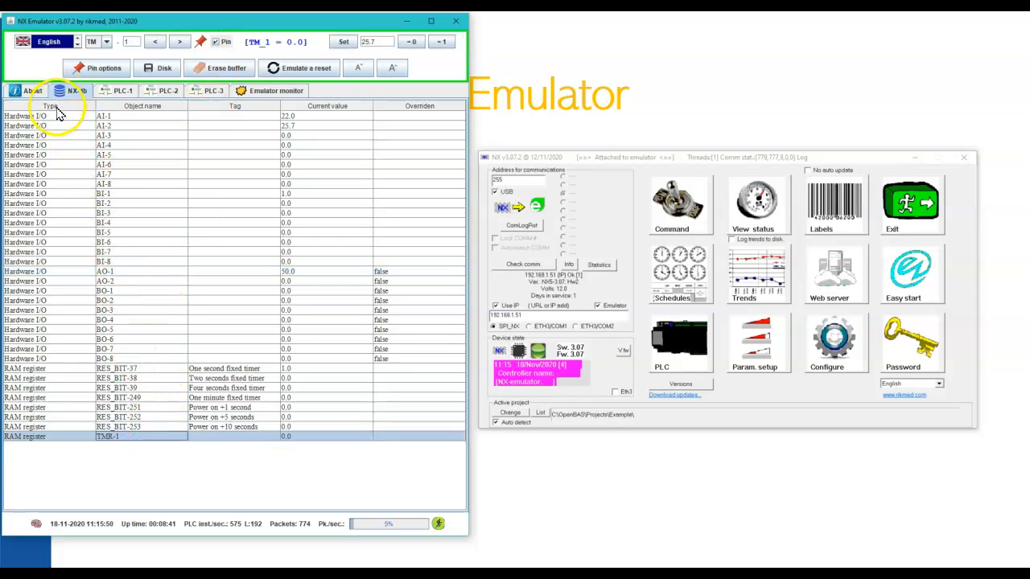
Sort the object database by object name, tag, current value and overridden state in turn, ending with the overridden state in descending order.
click(131, 108)
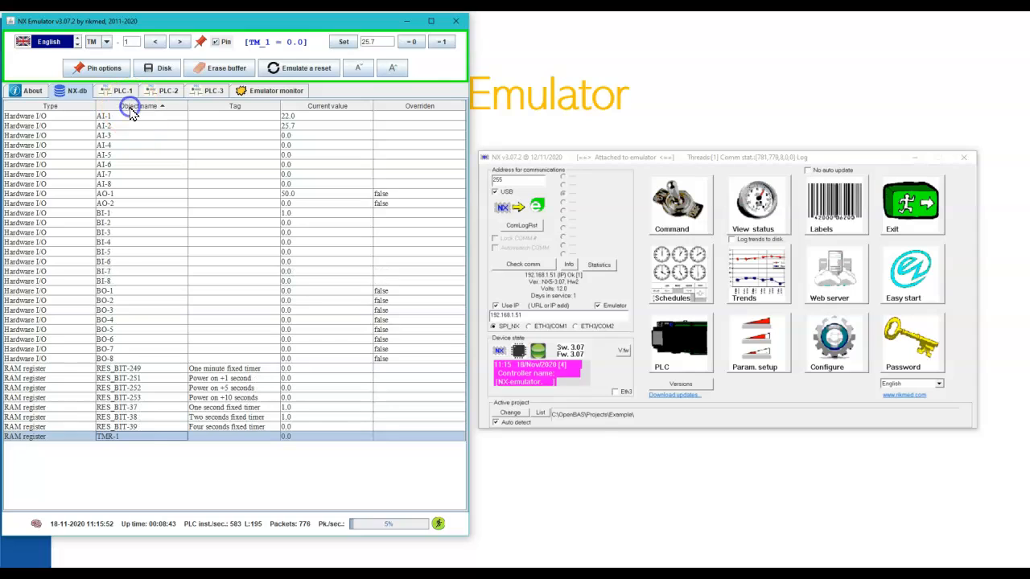
click(210, 107)
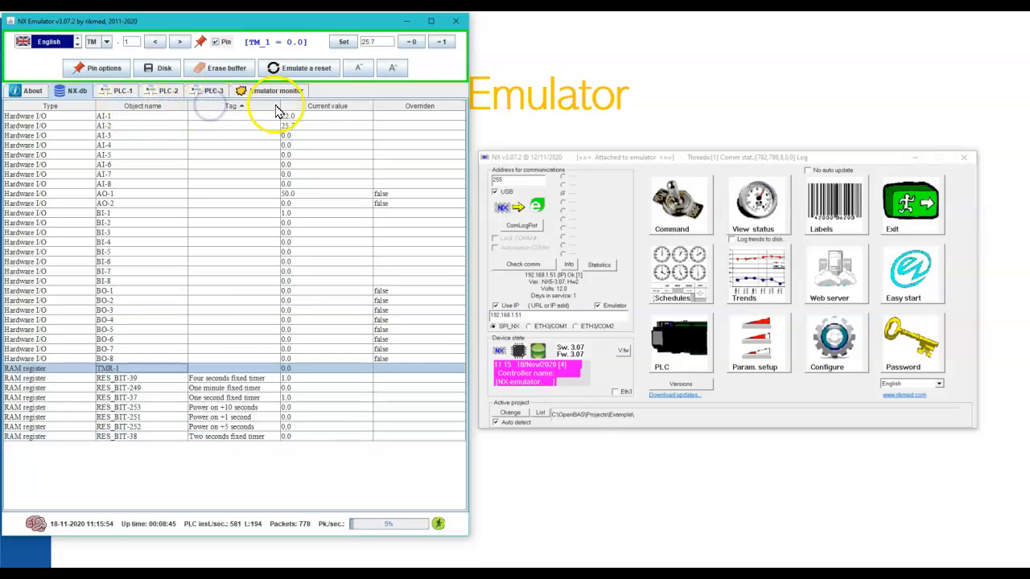
click(318, 108)
click(402, 111)
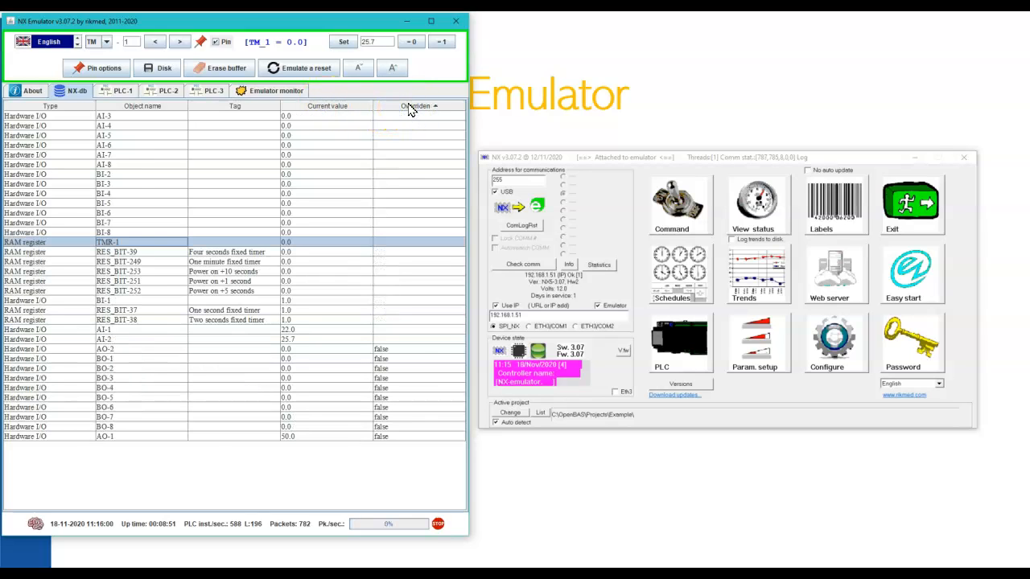
click(409, 109)
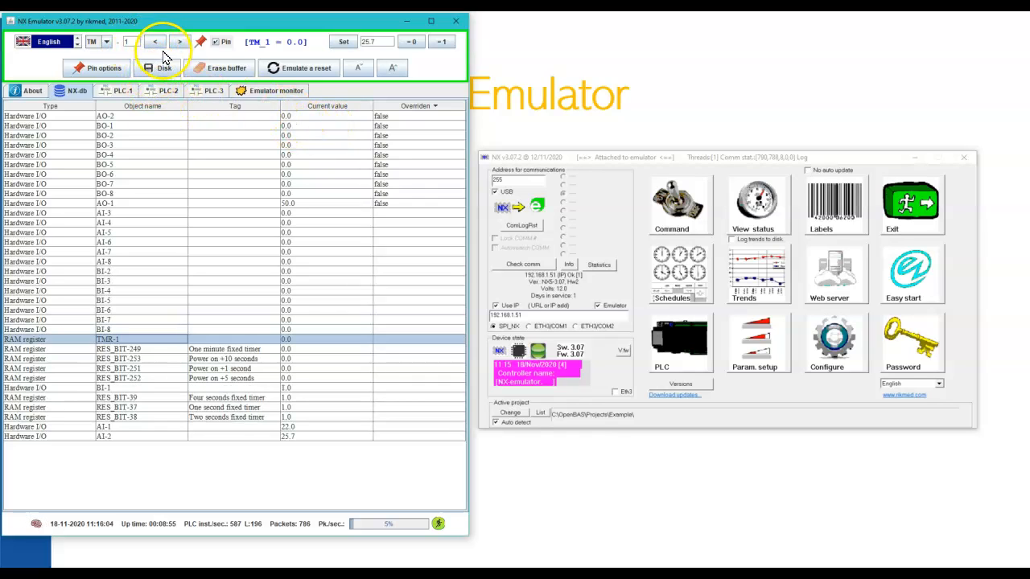
Step through the timer objects up to TM-4 and back to TM-1, and pin timer TM-2 to the object database.
click(184, 45)
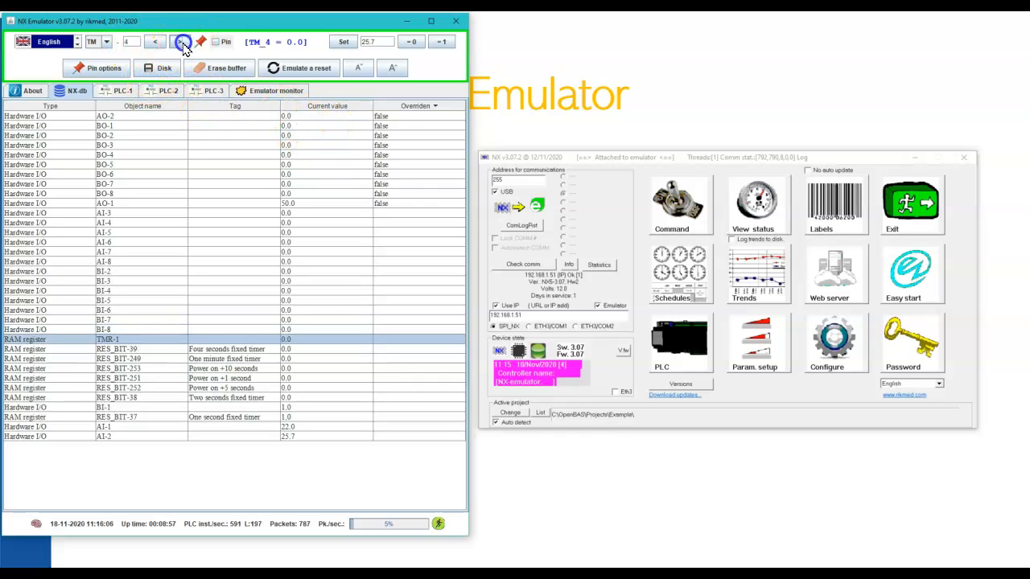
click(155, 47)
click(155, 47)
click(155, 47)
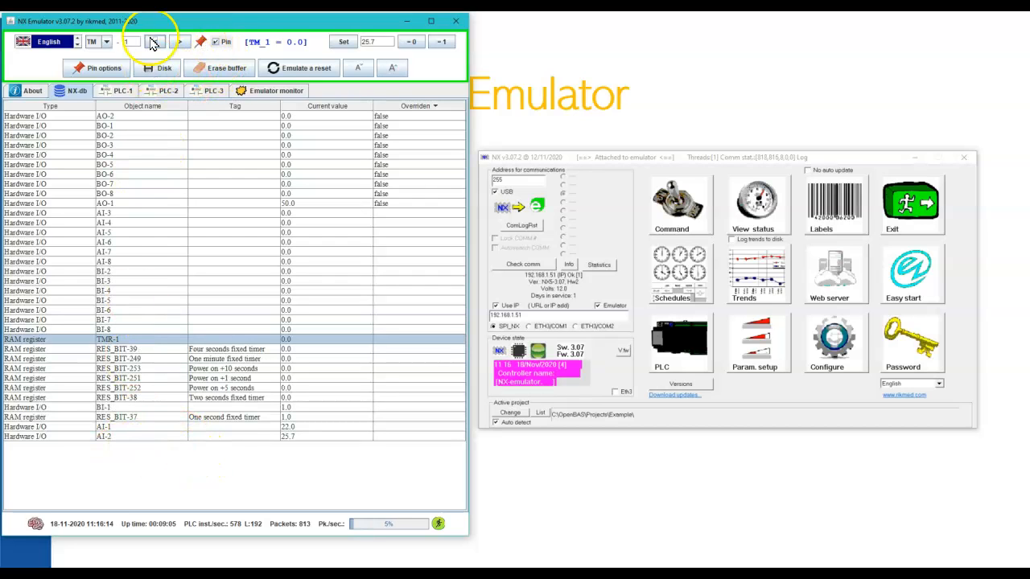
click(178, 43)
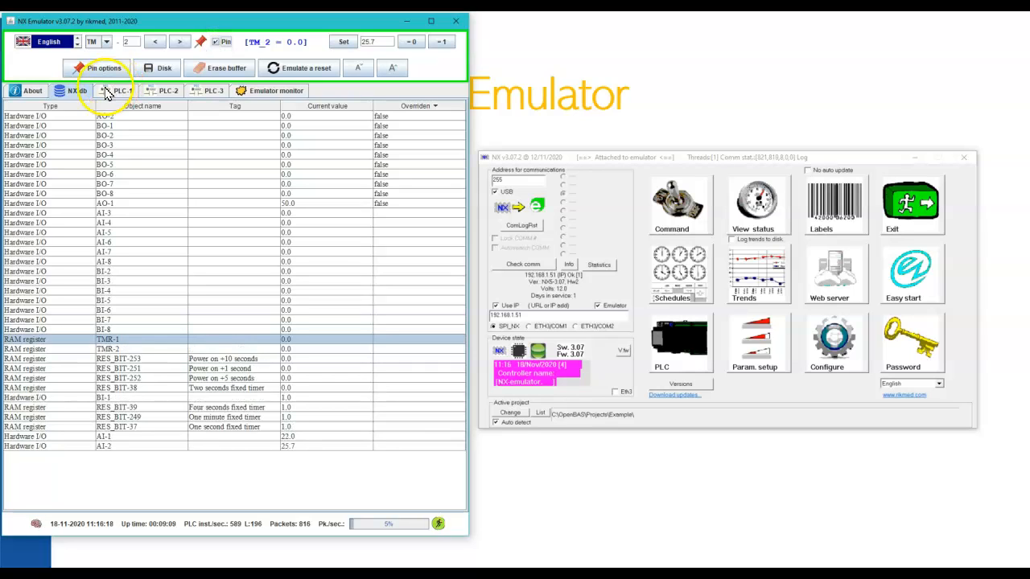
Sort the object list by type and select timer TMR-2, and re-sort it by tag to select register RES_BIT-39.
click(76, 106)
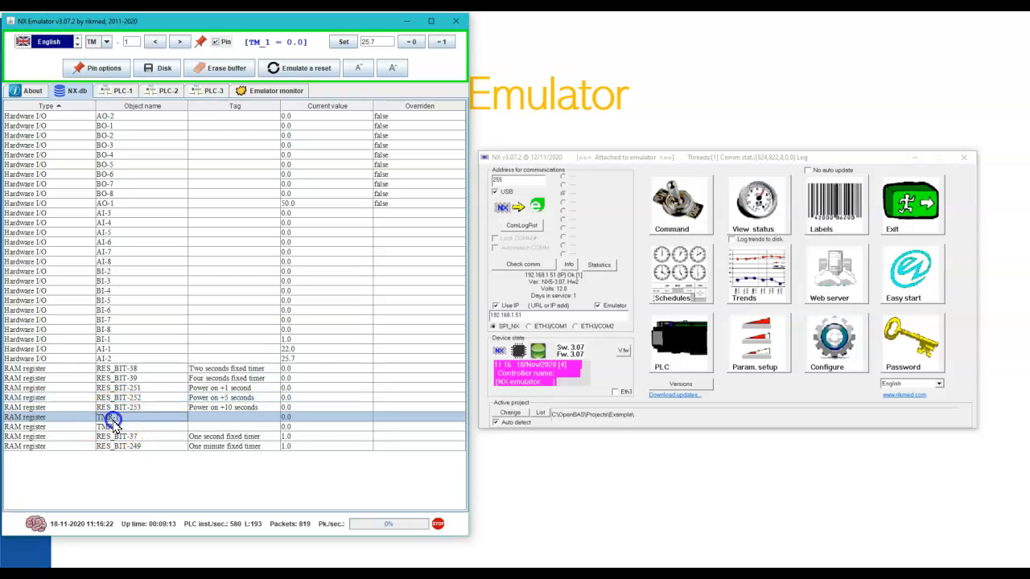
click(117, 431)
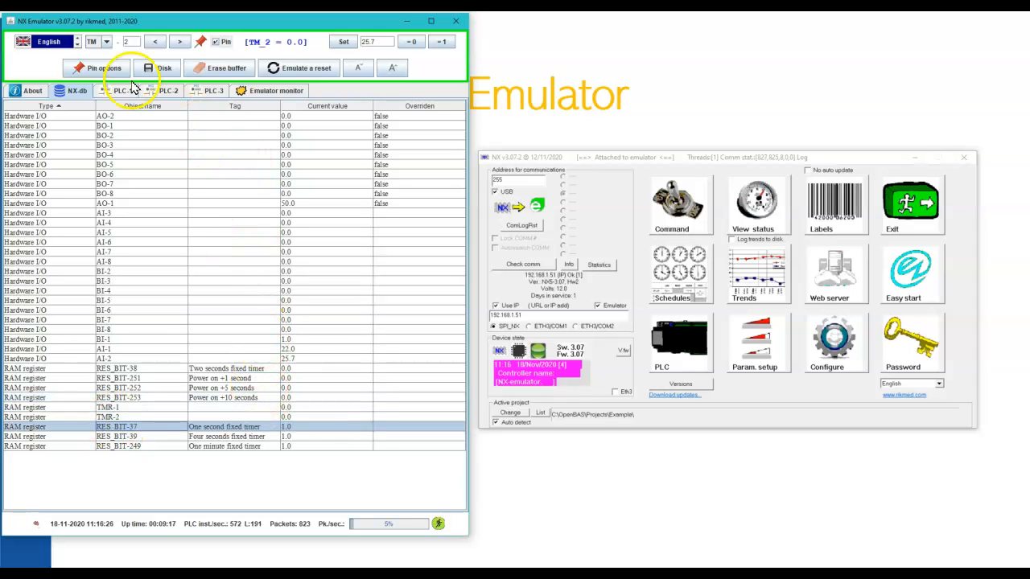
click(210, 109)
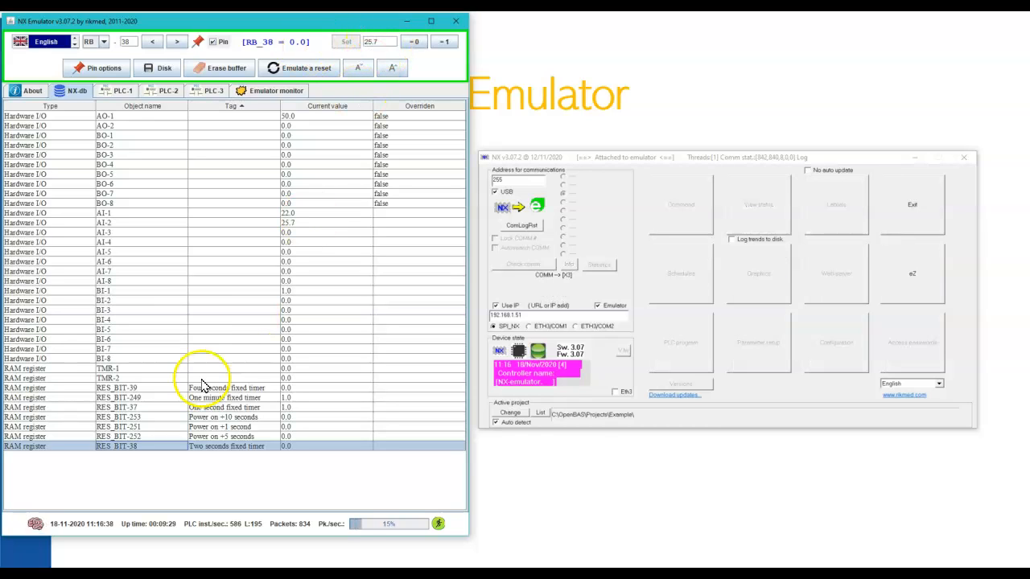
click(118, 390)
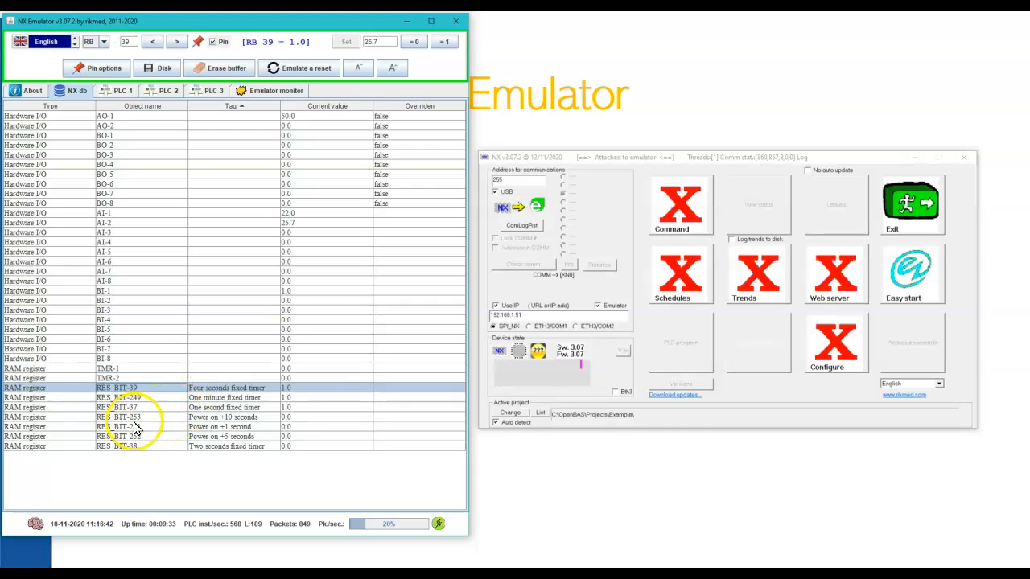
Switch binary input BI-8 to 1 and back to 0, and select analog input AI-4.
click(107, 360)
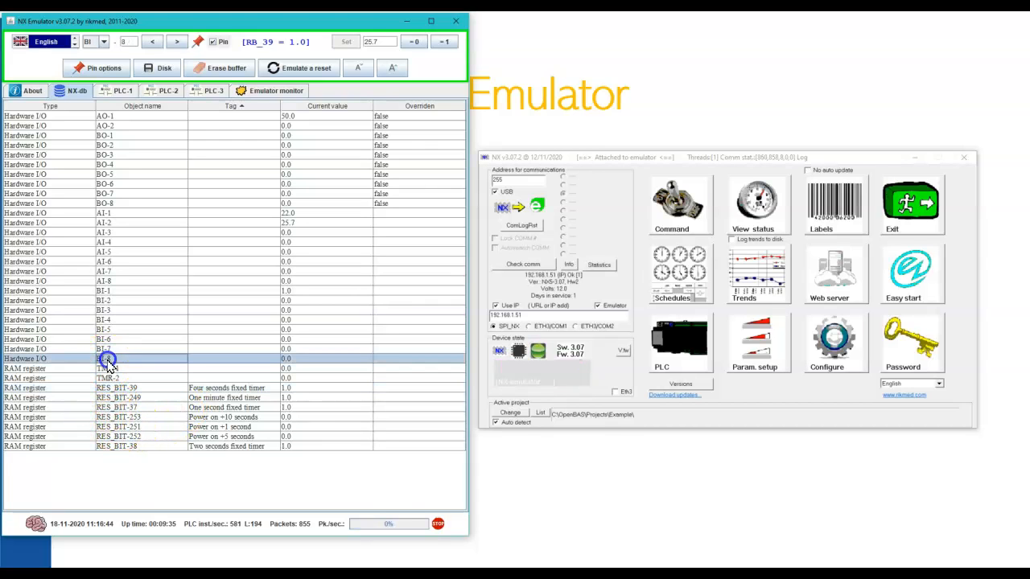
click(442, 42)
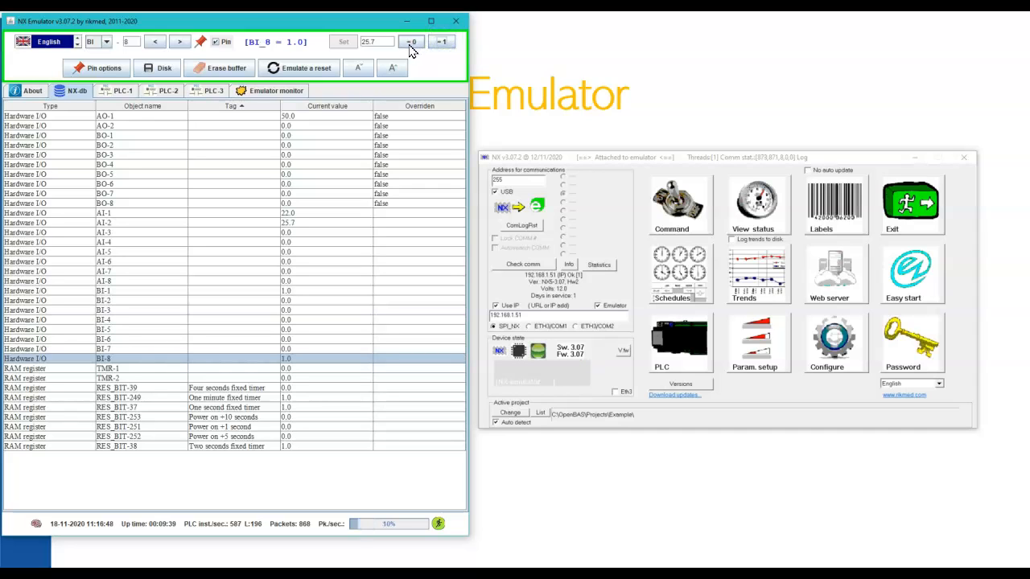
click(411, 43)
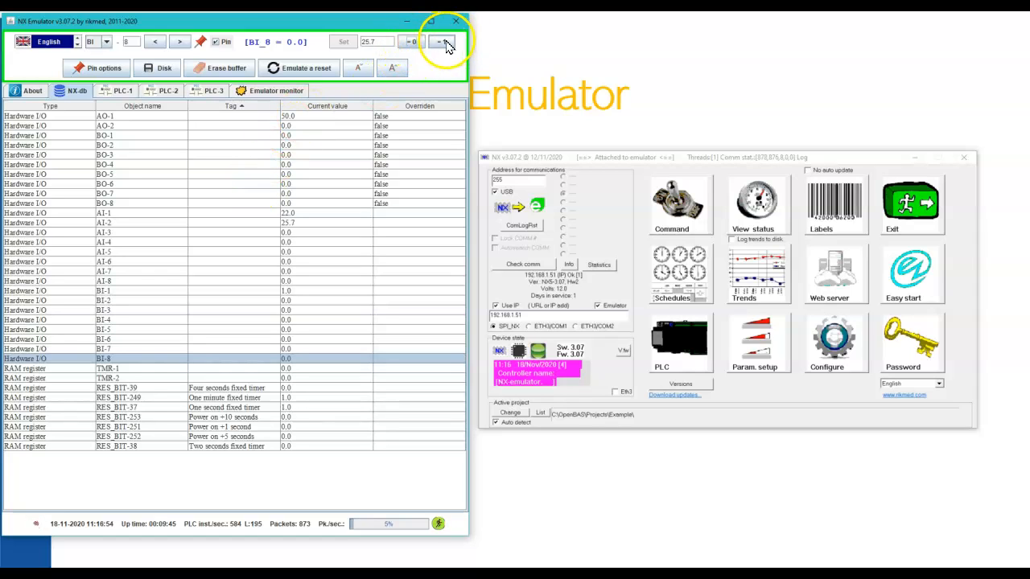
click(101, 243)
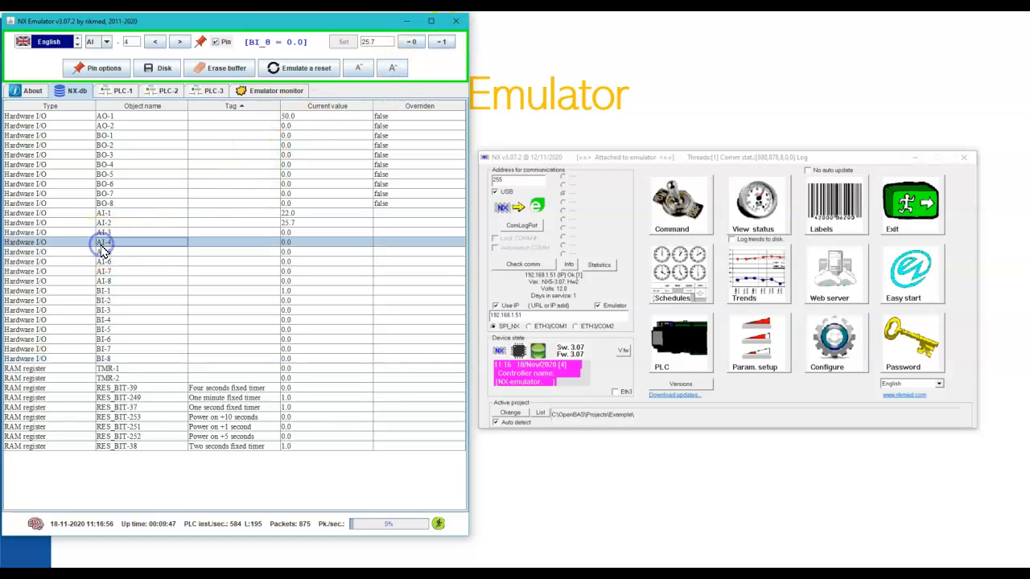
click(345, 42)
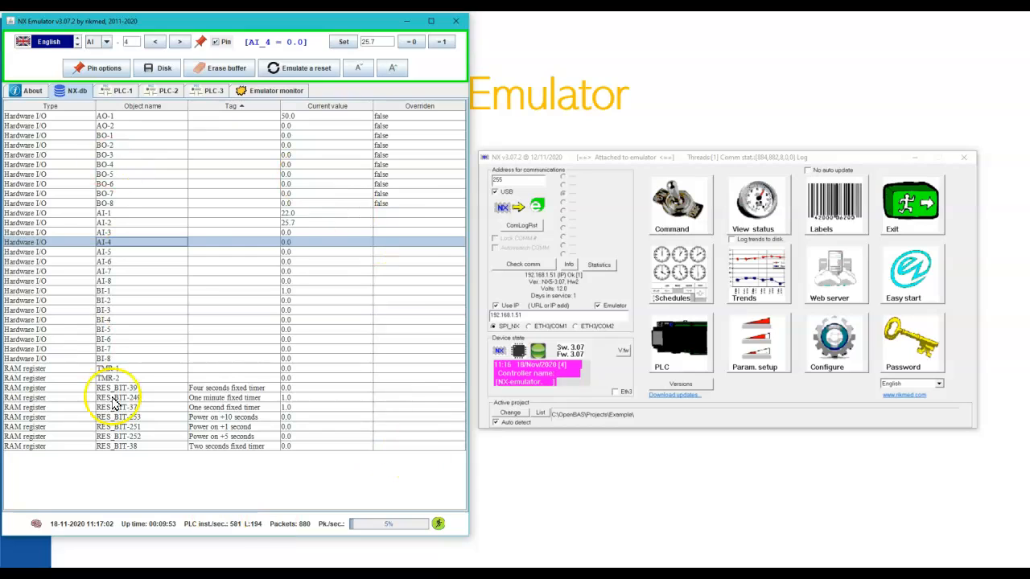
Set the default pinned database objects to tagged objects only.
click(103, 70)
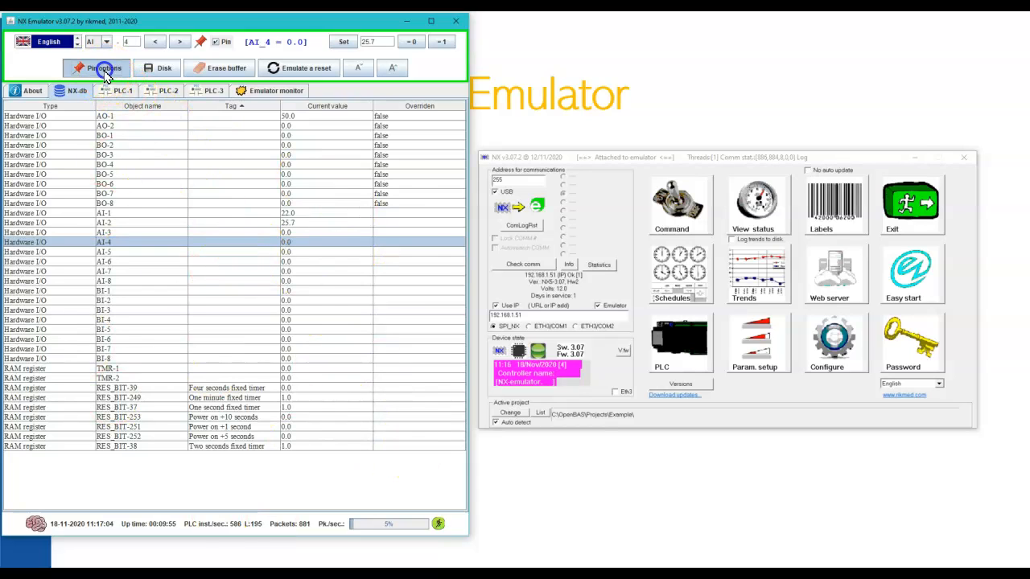
drag(0, 197, 204, 142)
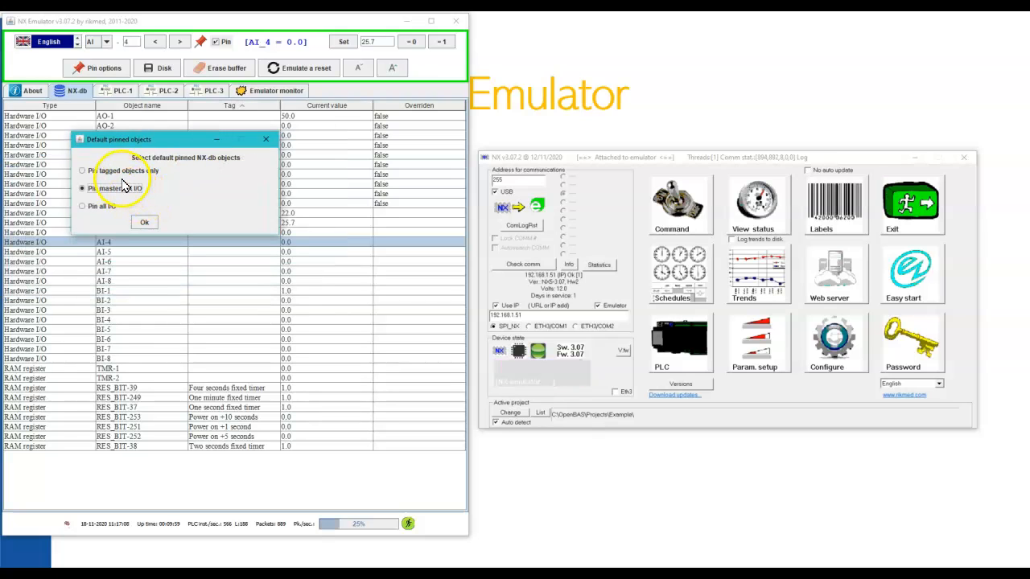
click(113, 172)
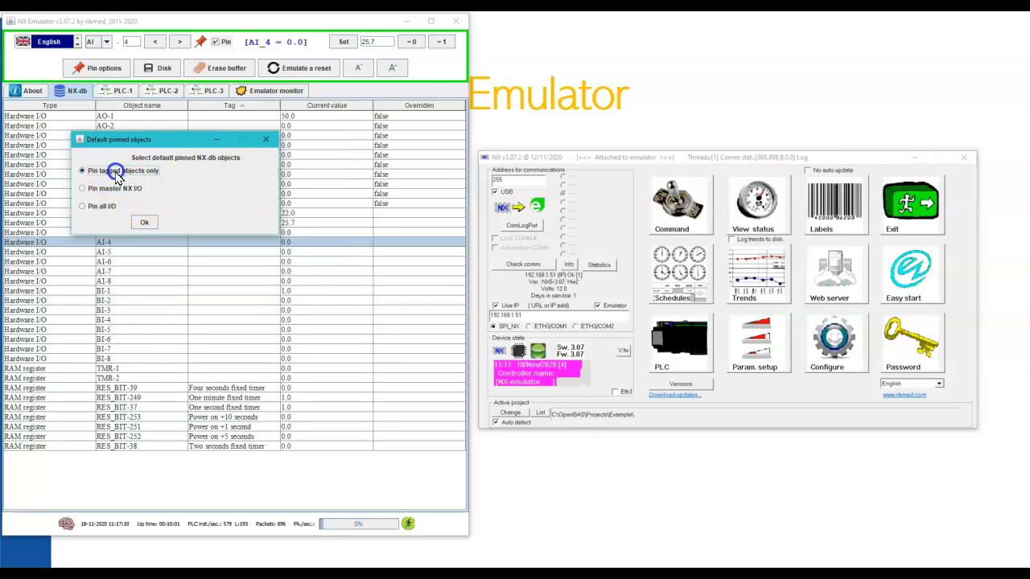
click(141, 223)
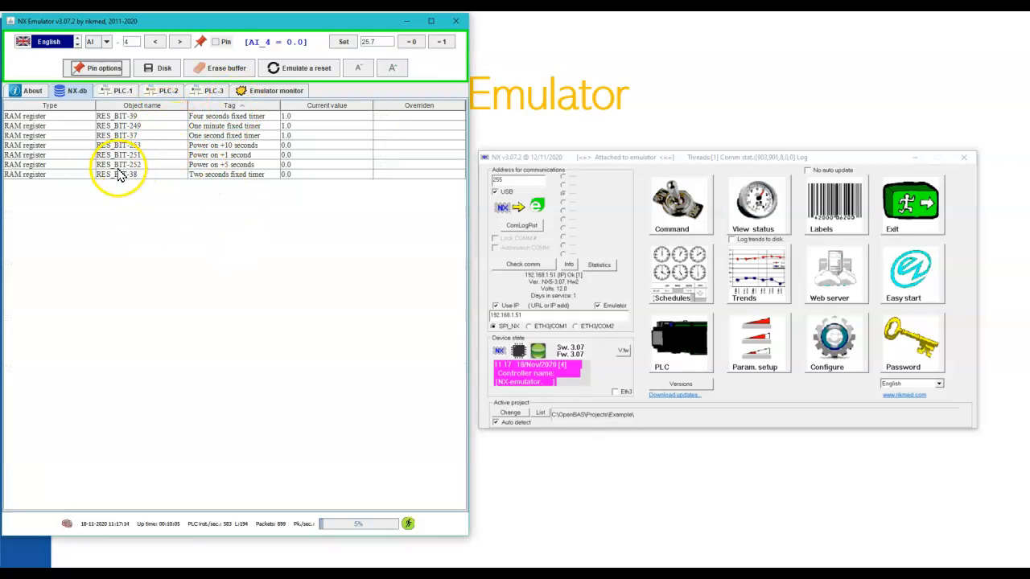
Set the default pinned objects to the master NX I/O, and select the tagged register RES_BIT-39.
click(91, 72)
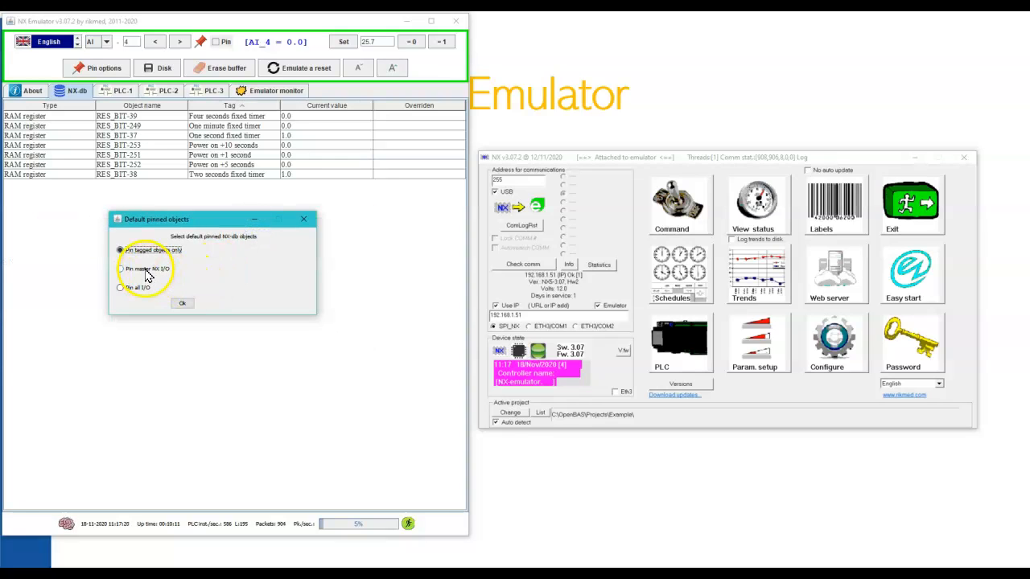
click(182, 303)
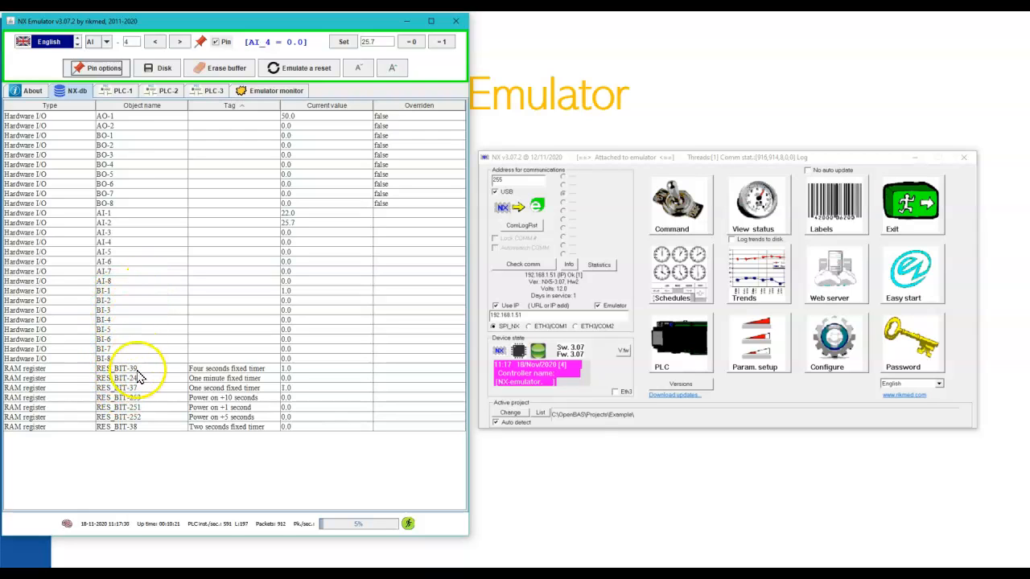
click(104, 370)
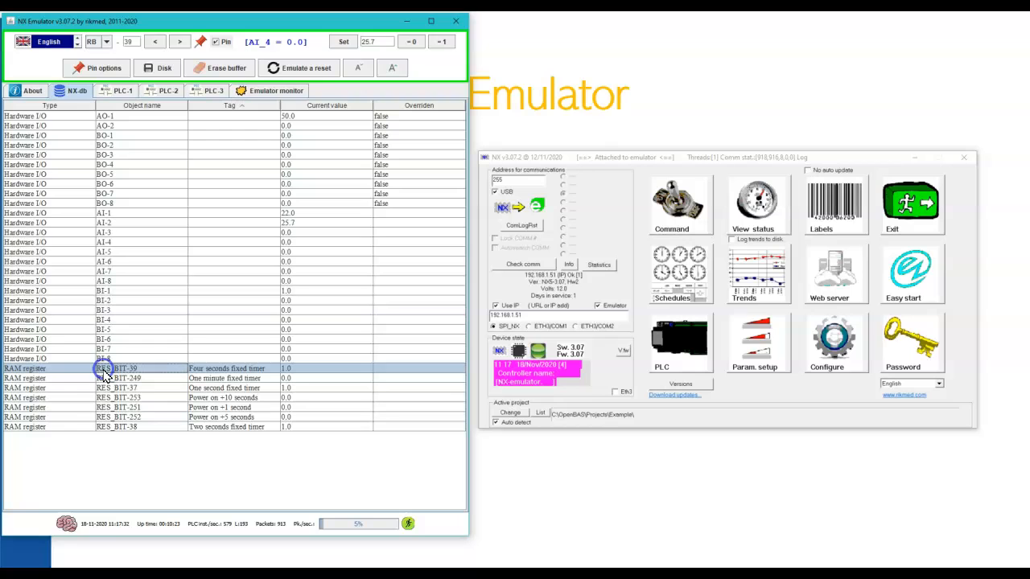
shift+click(112, 417)
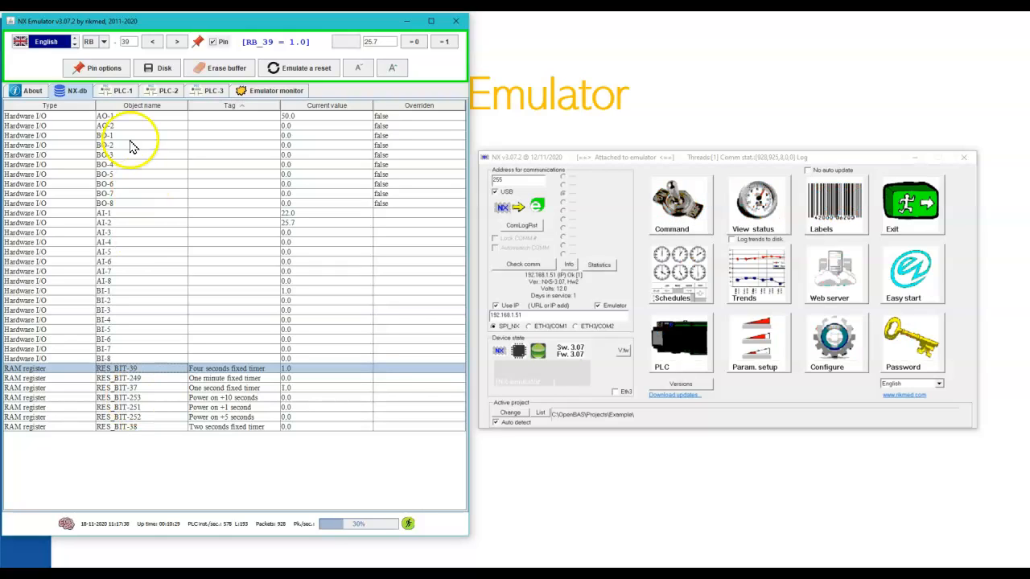
Set the default pinned database objects to all I/O.
click(121, 68)
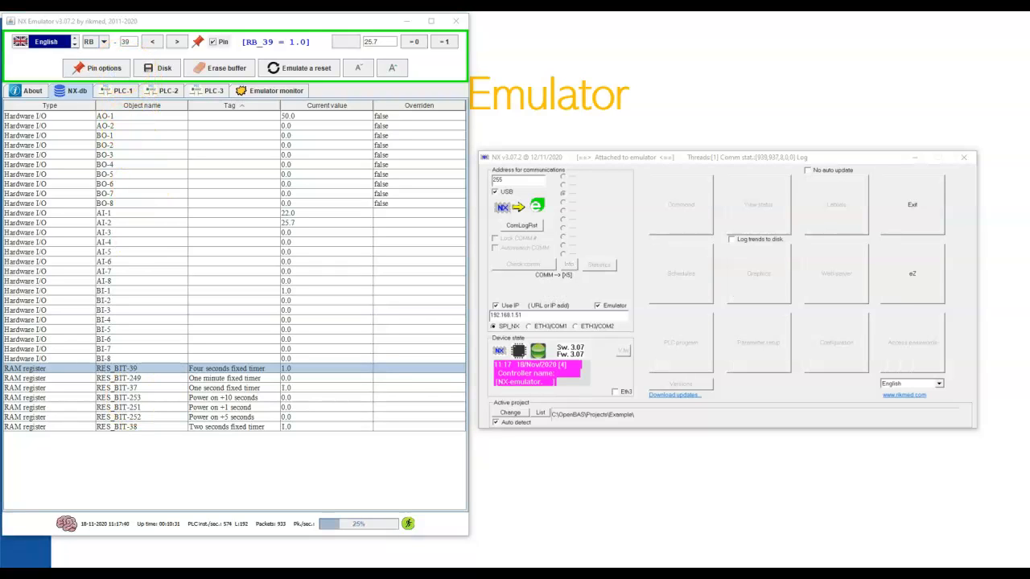
click(201, 253)
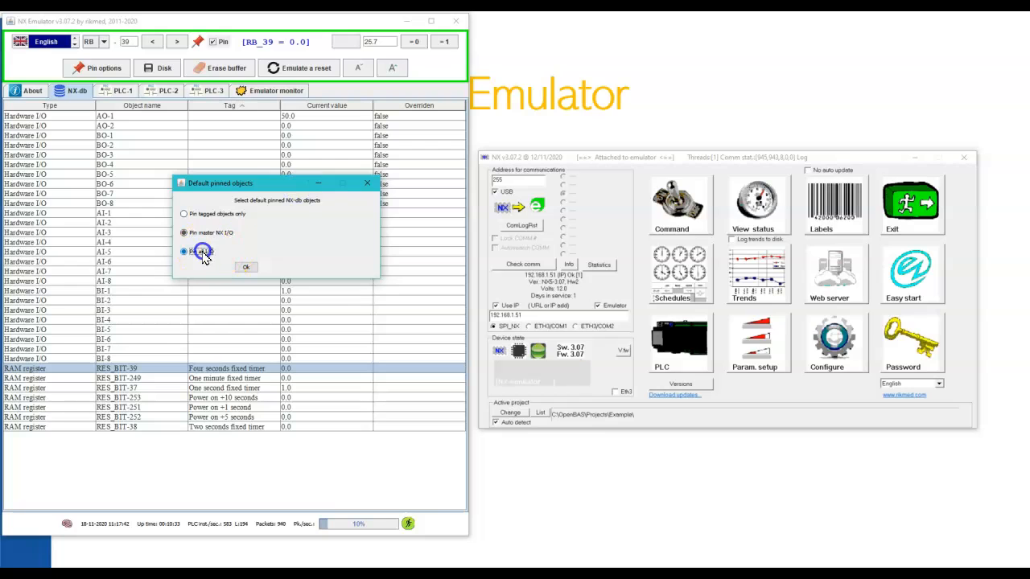
click(245, 269)
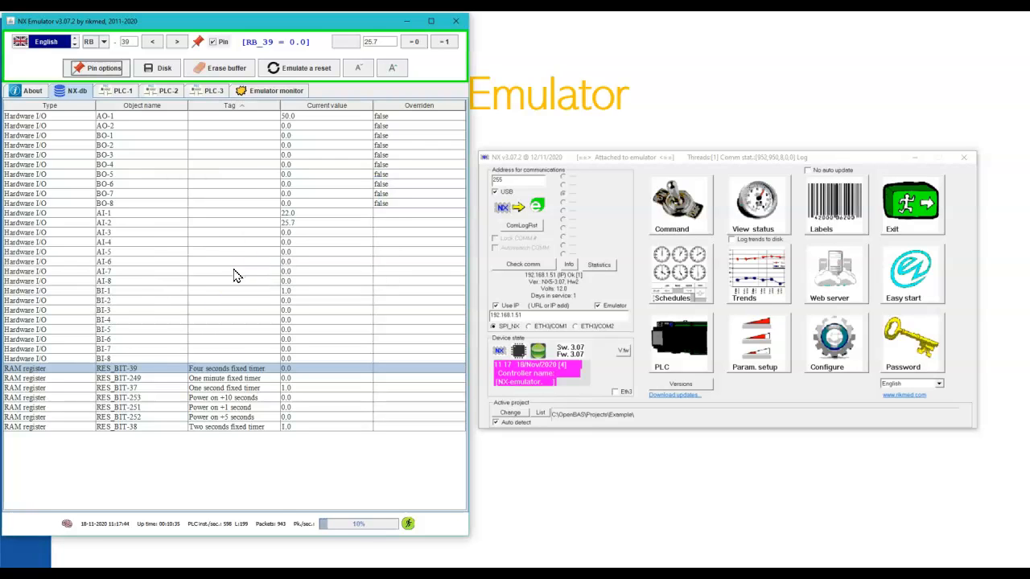
Sort the full I/O list by object name in ascending order and select analog input AI-1.
click(103, 134)
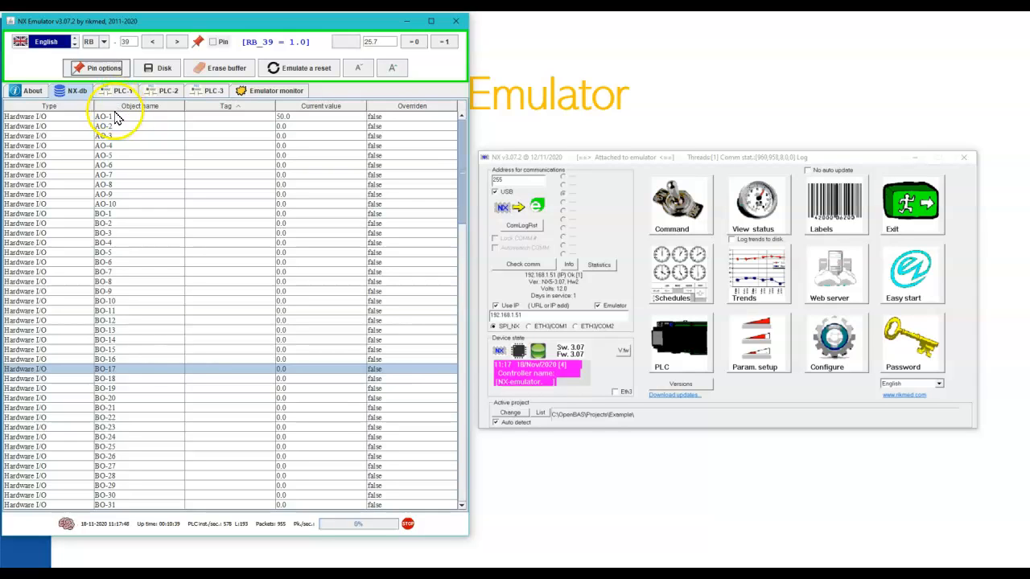
click(120, 108)
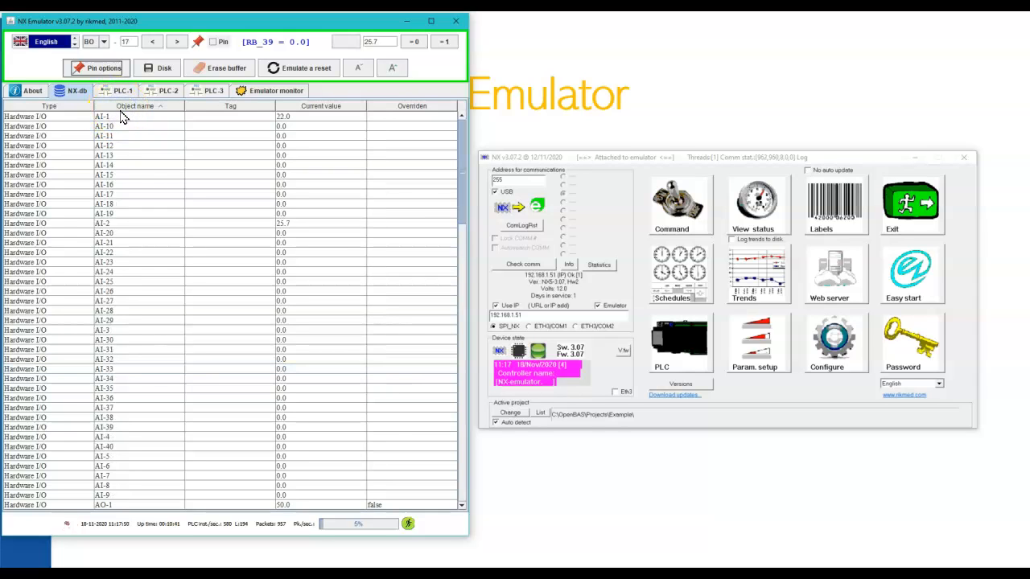
click(121, 108)
click(121, 107)
click(113, 117)
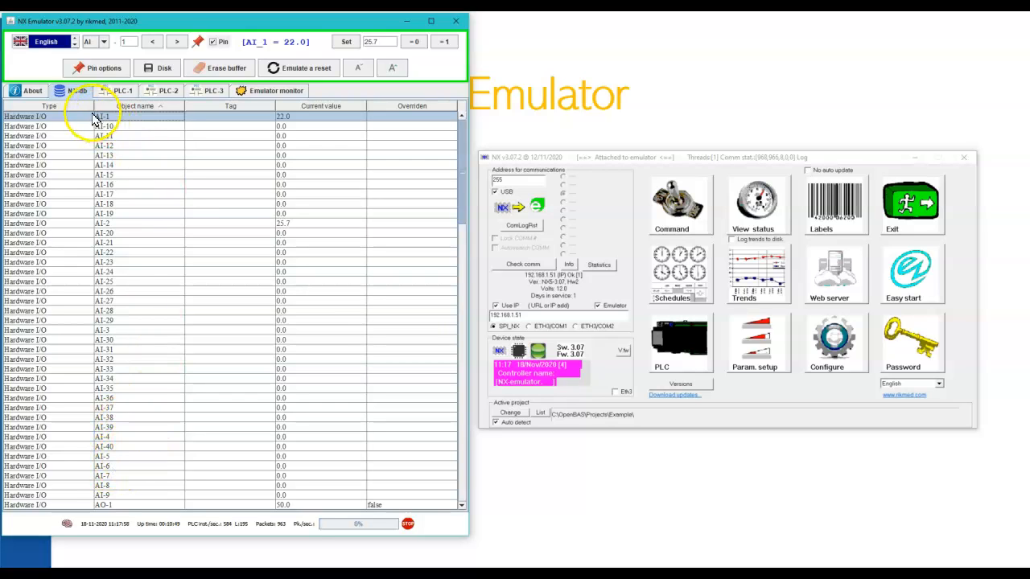
Look through the full I/O list, and set the default pinned database objects to the master NX I/O.
scroll(153, 281, down, 15)
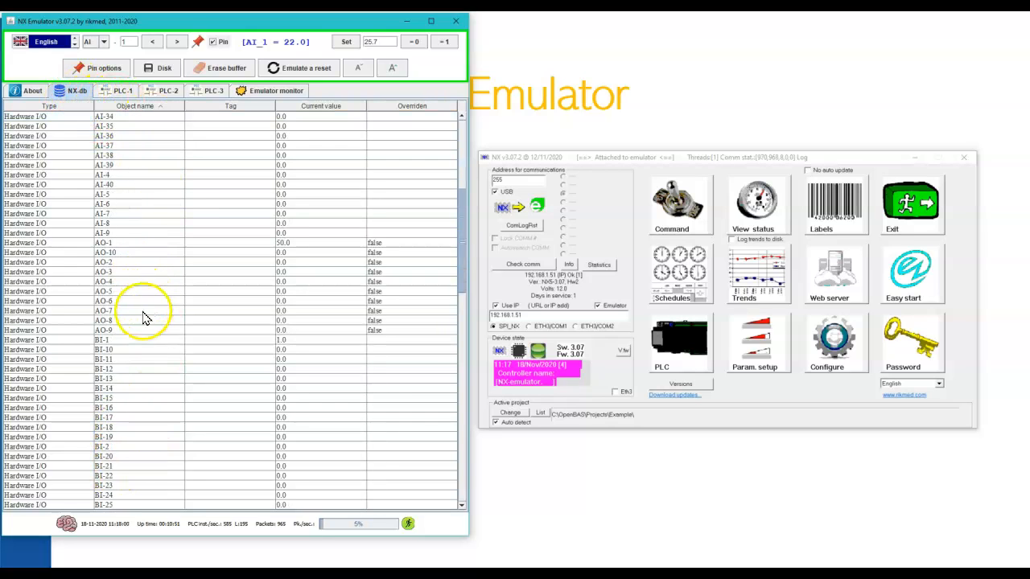
scroll(145, 367, down, 18)
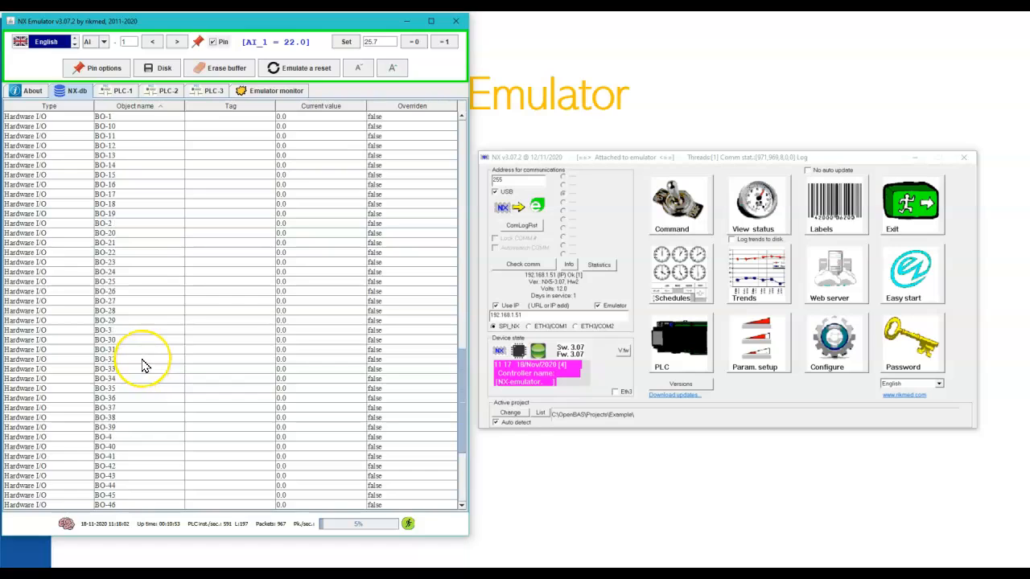
scroll(139, 366, up, 20)
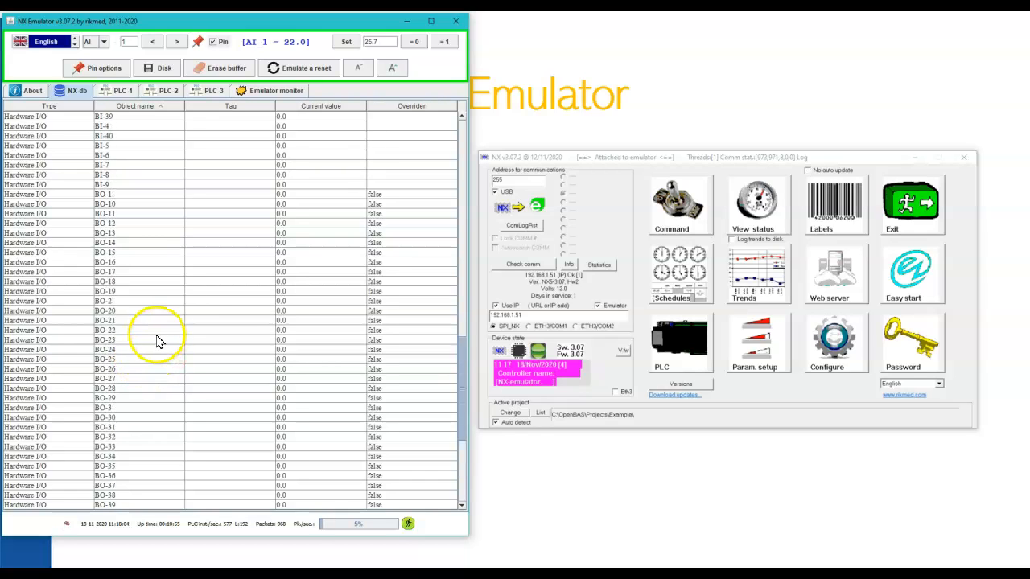
click(118, 69)
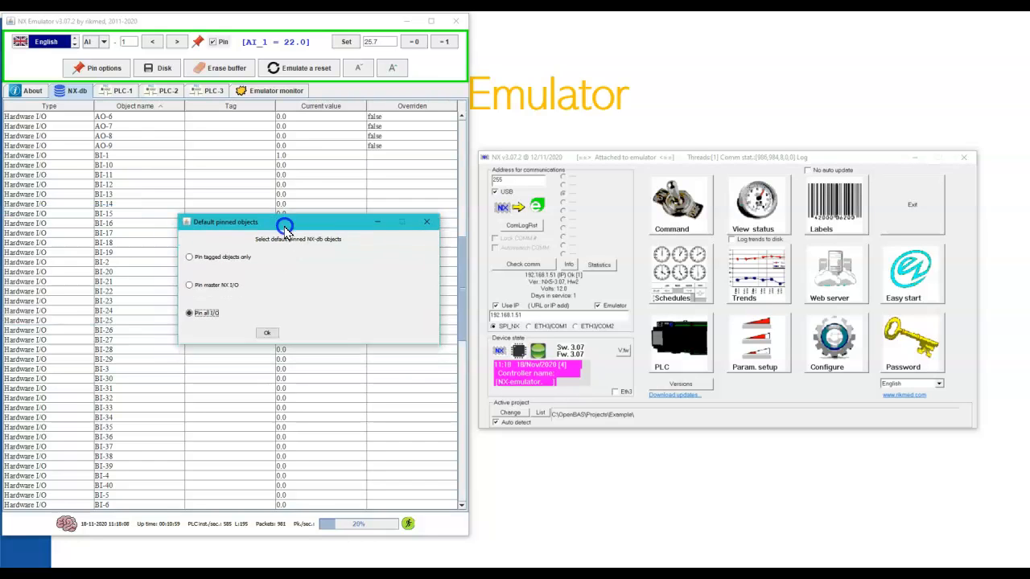
click(207, 260)
click(250, 295)
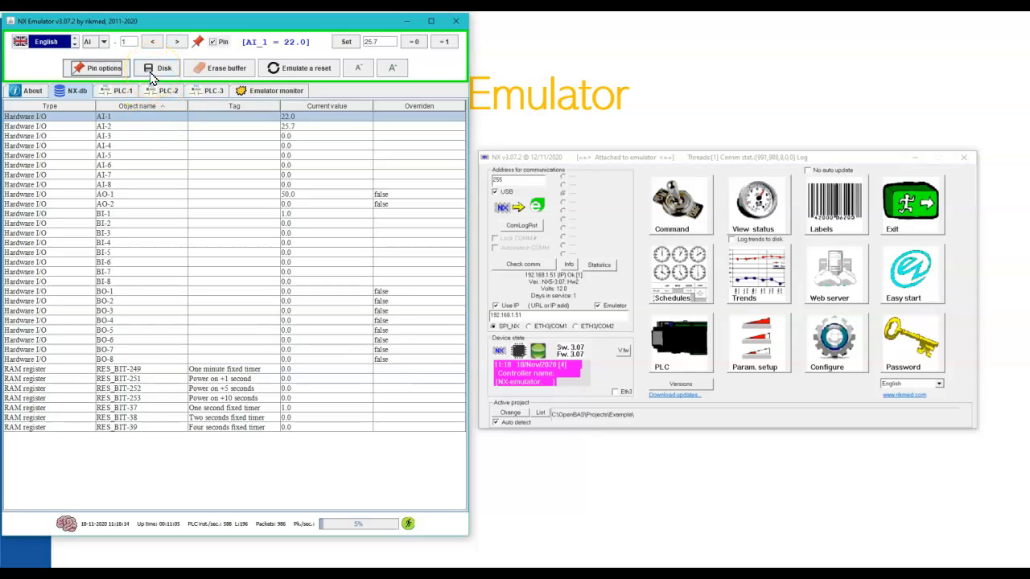
Save the emulator's database and settings to disk as NxEmulator.ini in the Emulator folder.
click(147, 71)
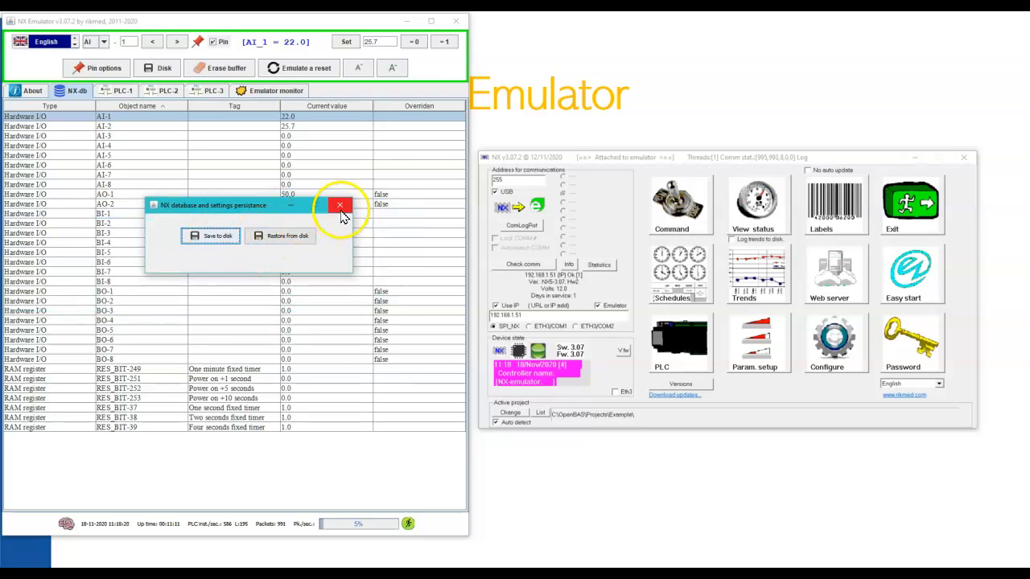
click(217, 236)
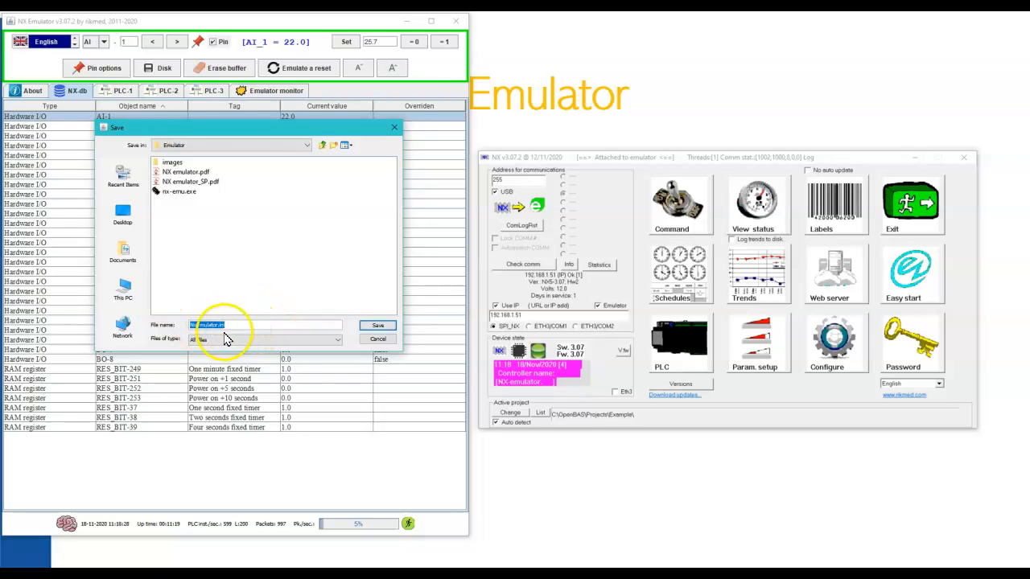
click(375, 328)
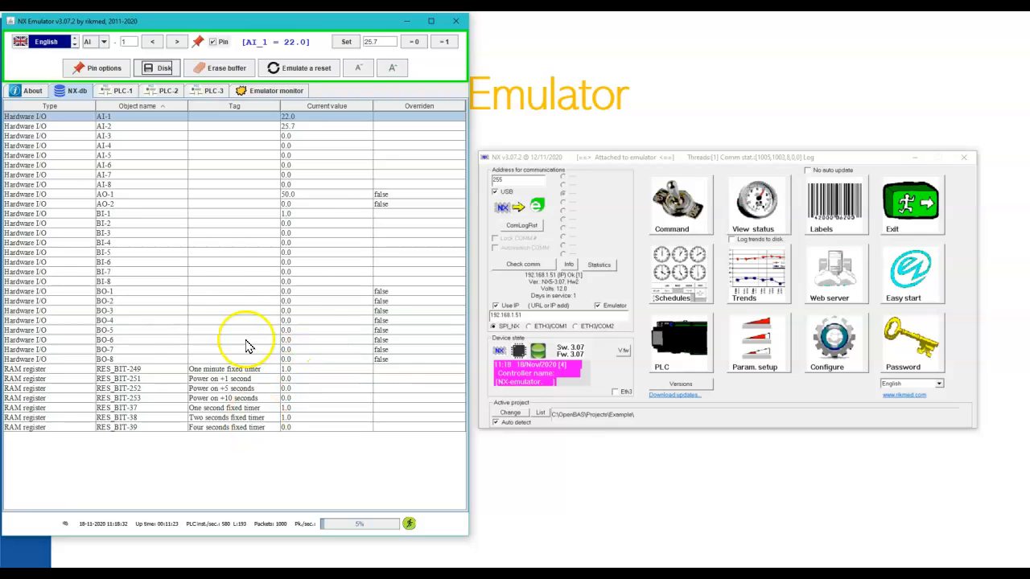
Restore the emulator's database and settings from the saved NxEmulator.ini file.
click(166, 69)
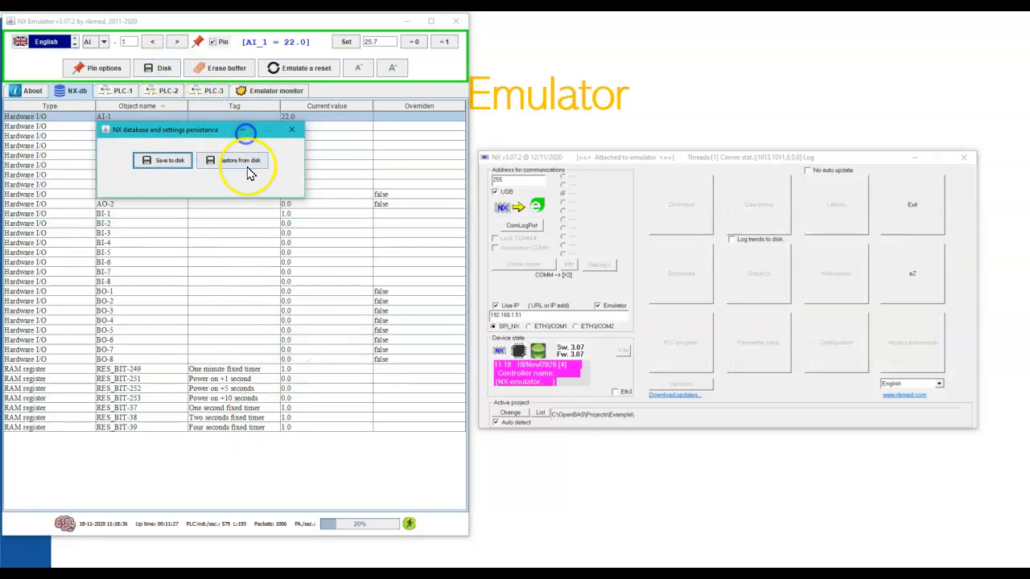
click(249, 161)
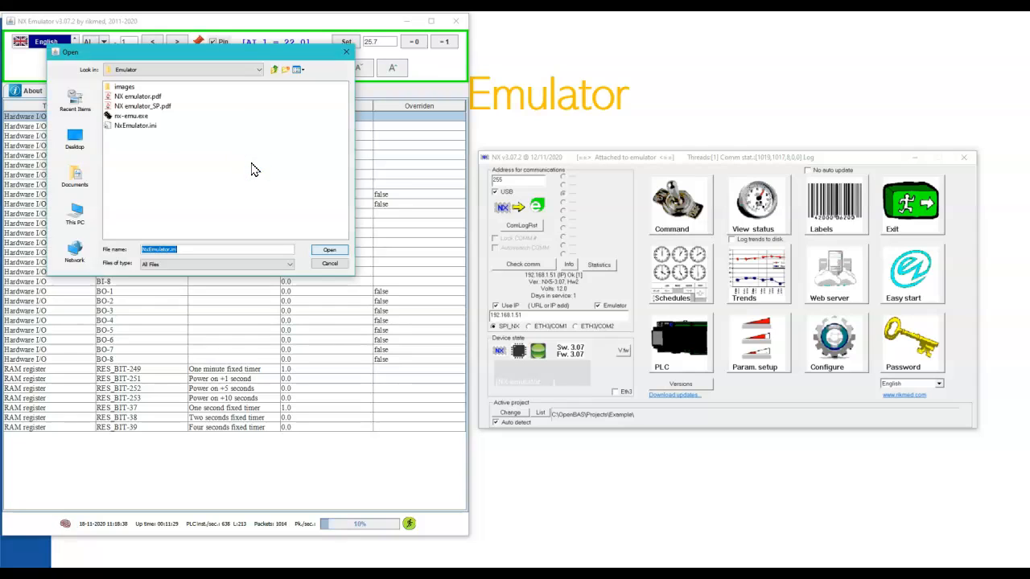
click(138, 127)
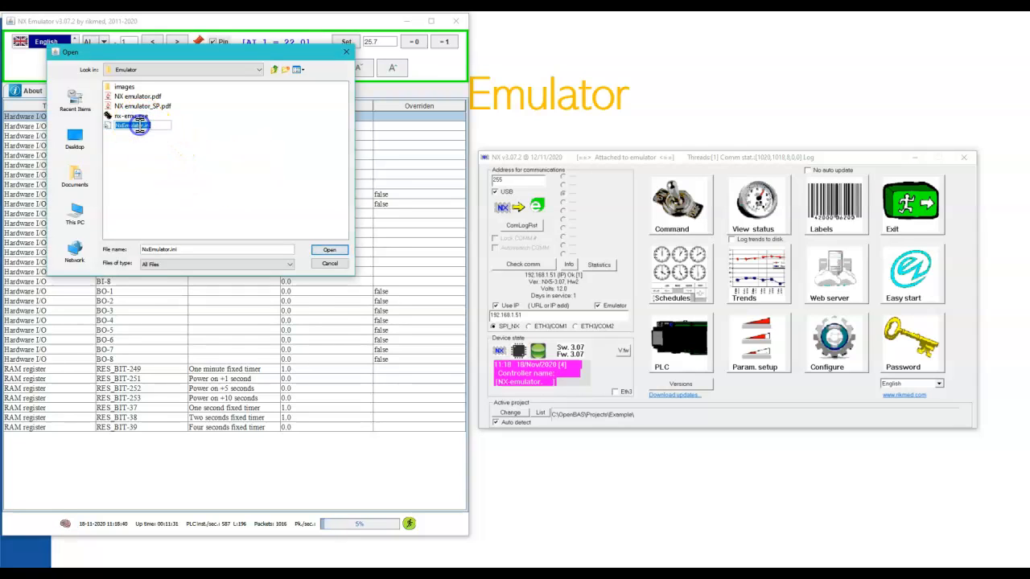
click(329, 250)
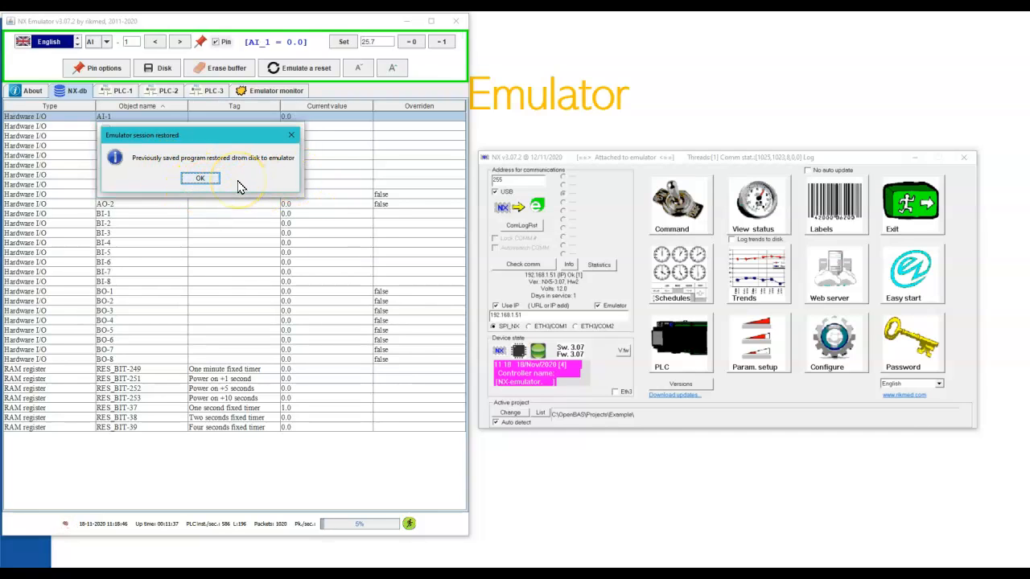
click(197, 178)
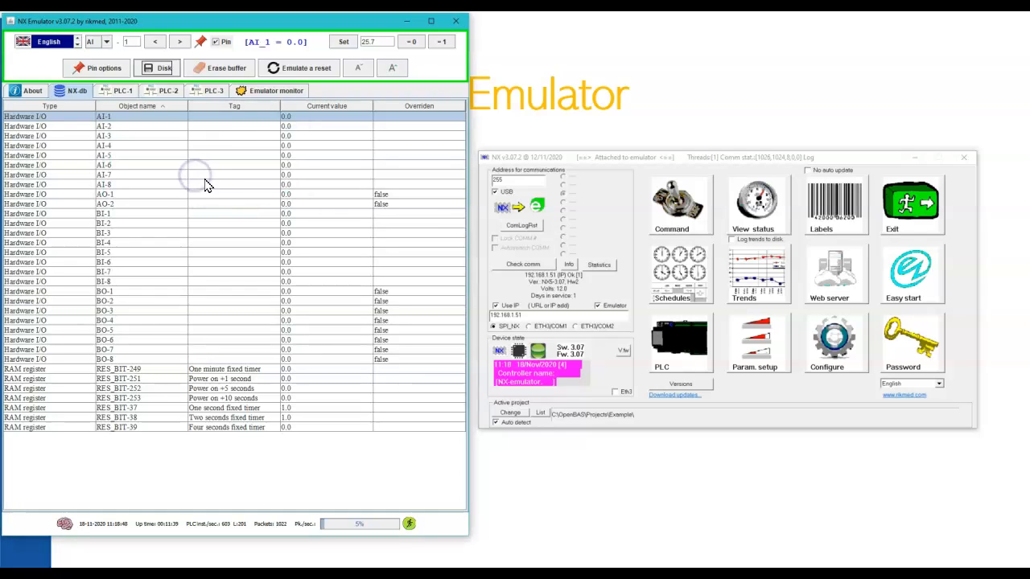
Erase the emulator monitor's communication buffer and emulate a reset of the virtual controller.
click(266, 94)
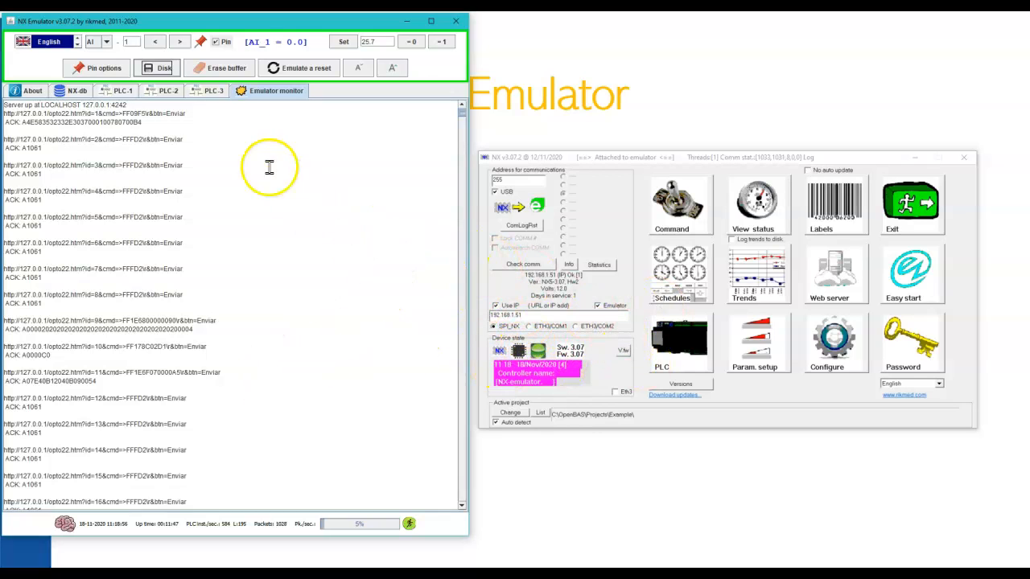
click(223, 67)
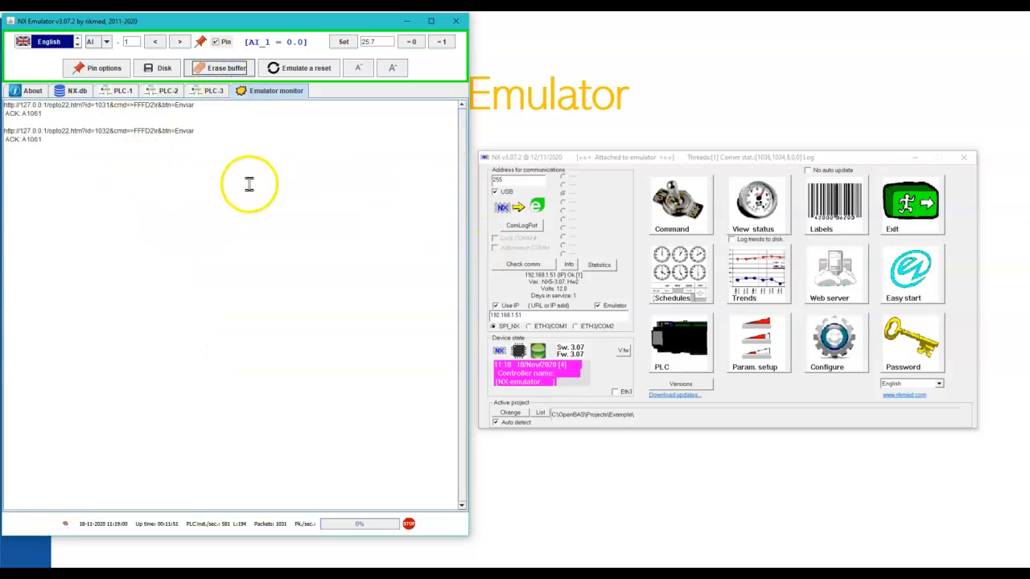
click(285, 70)
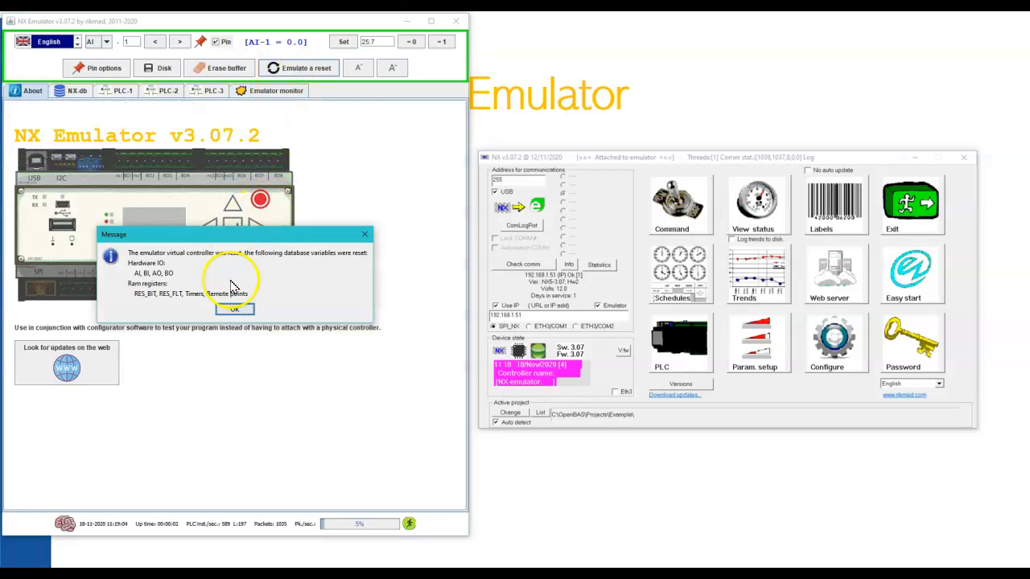
click(364, 237)
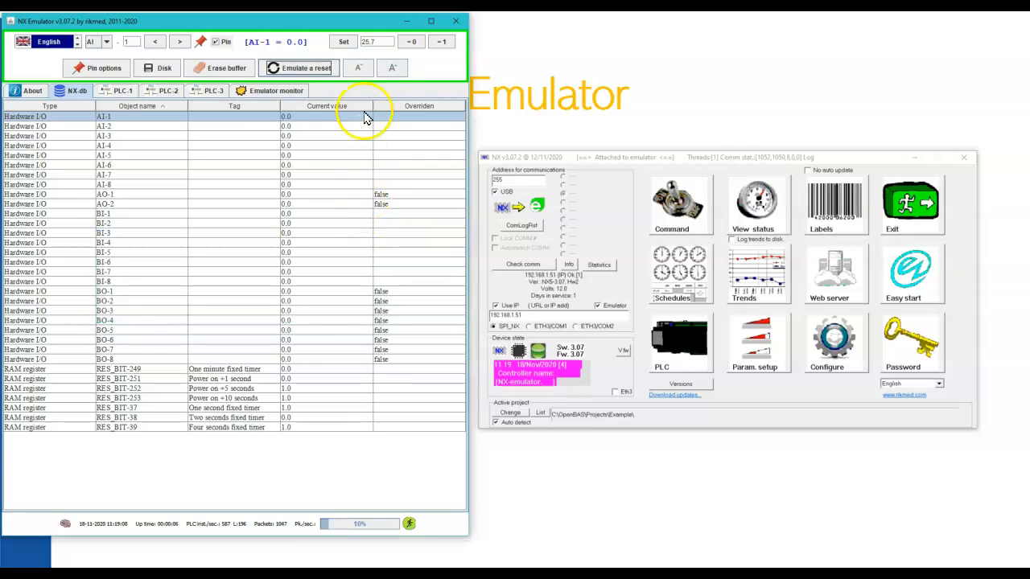
Enlarge the emulator's text by two steps and reduce it back by two steps.
click(391, 69)
click(391, 70)
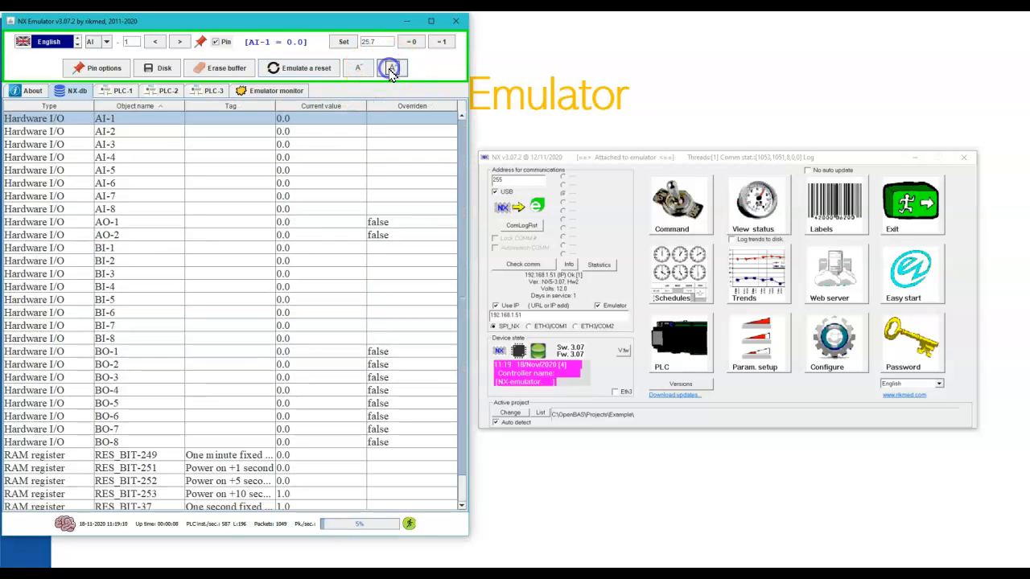
click(364, 73)
click(364, 72)
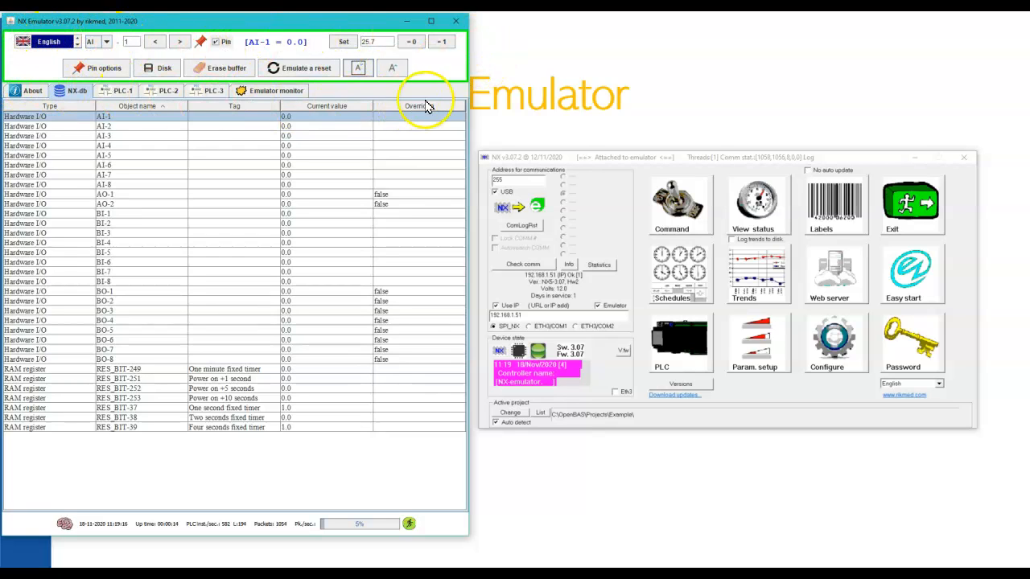
Try to select an analog input with the object number left blank, and dismiss the message.
click(140, 42)
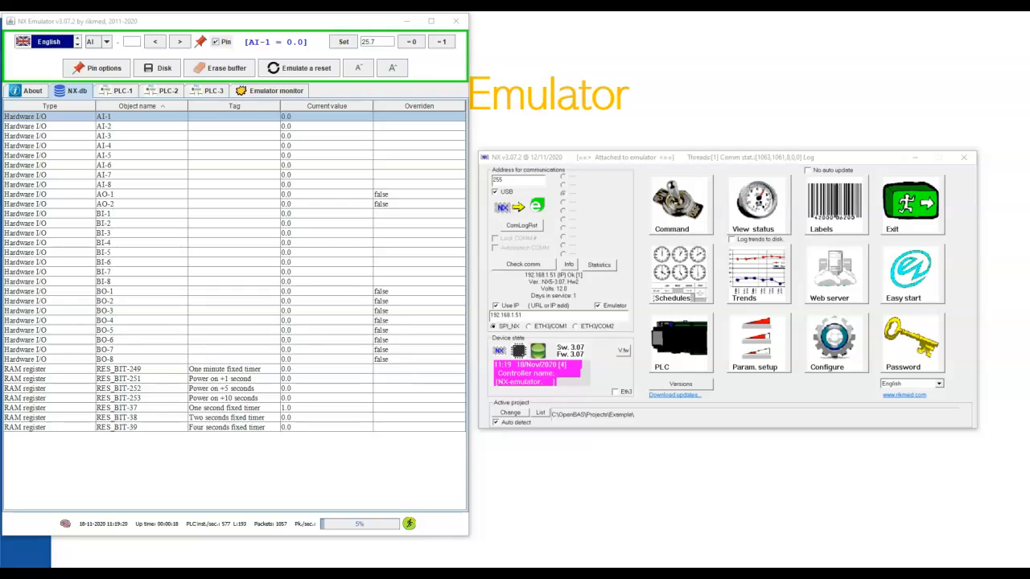
drag(324, 256, 271, 181)
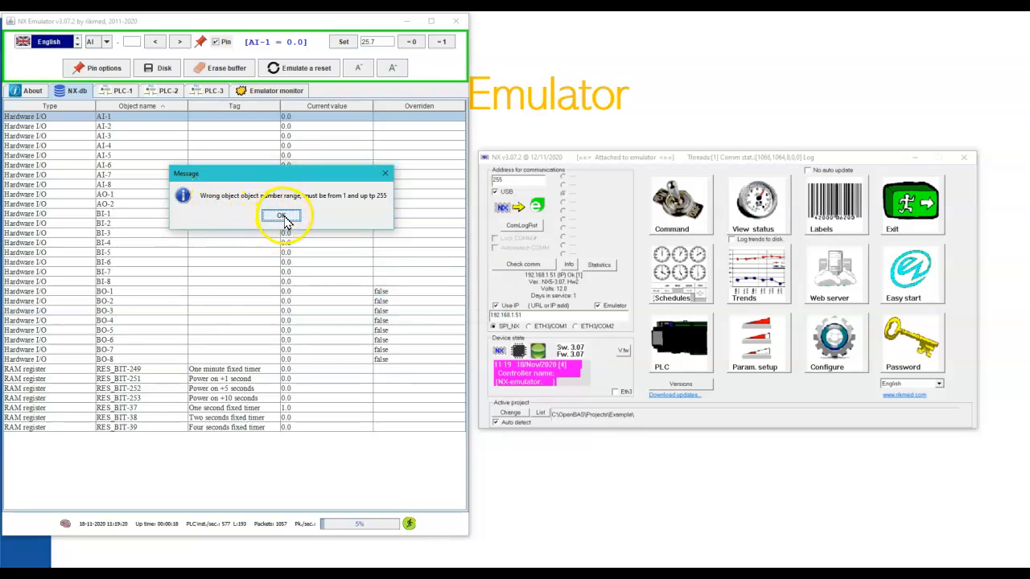
click(281, 217)
Try to select analog input number 110, dismiss the message, and return the object number to 1.
click(132, 42)
text(1)
click(75, 47)
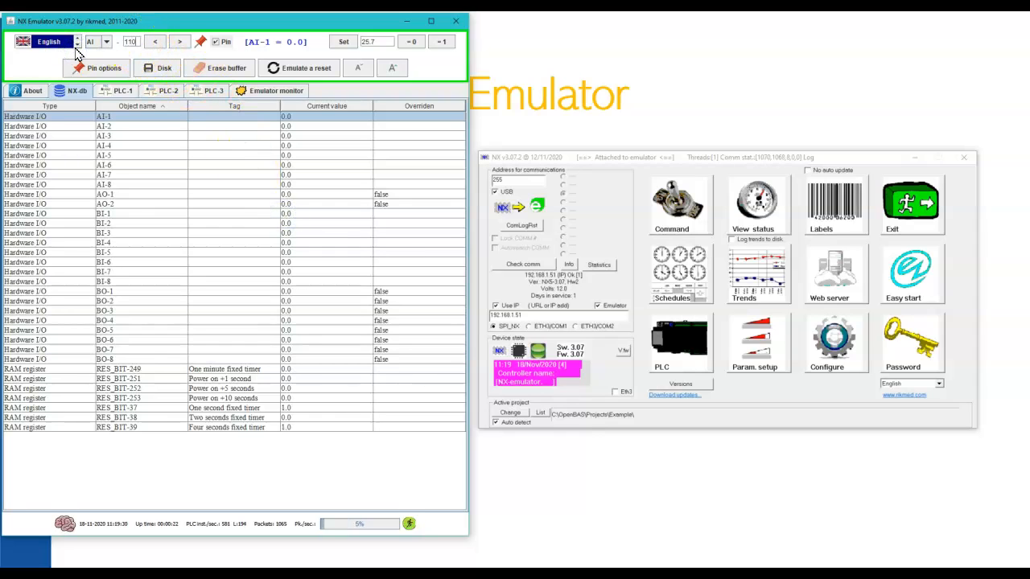
key(Return)
drag(2, 185, 257, 126)
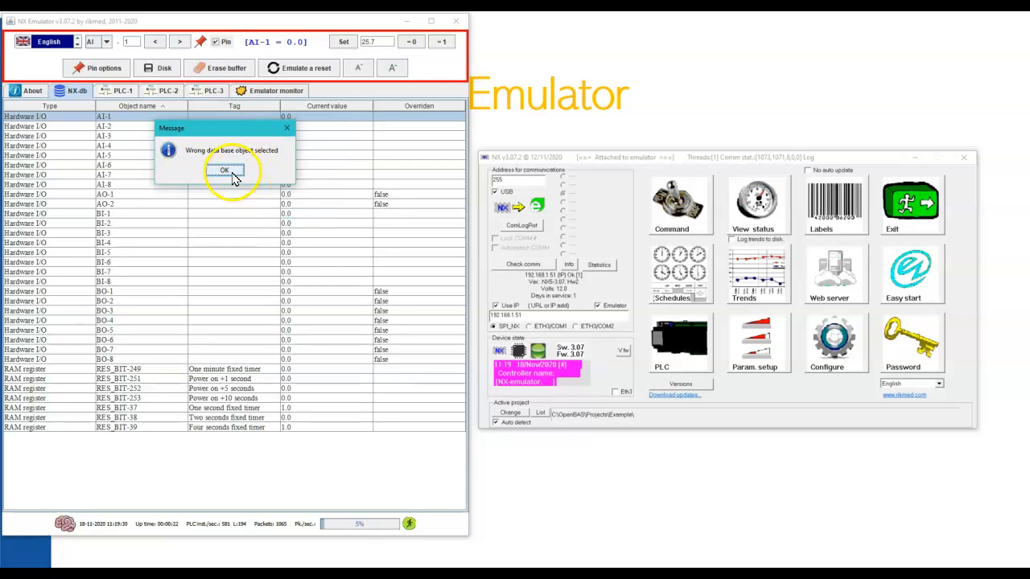
click(225, 171)
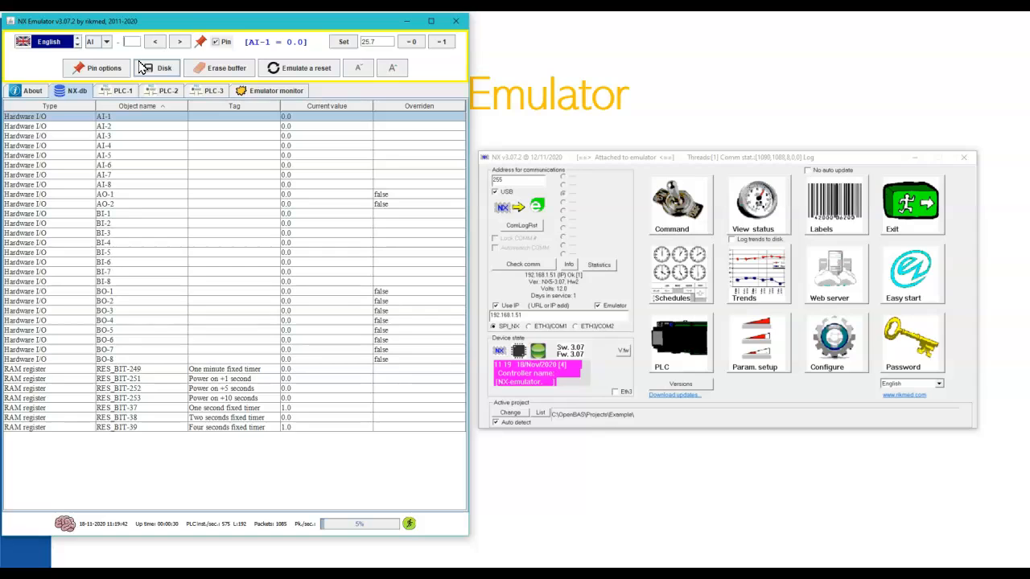
click(142, 67)
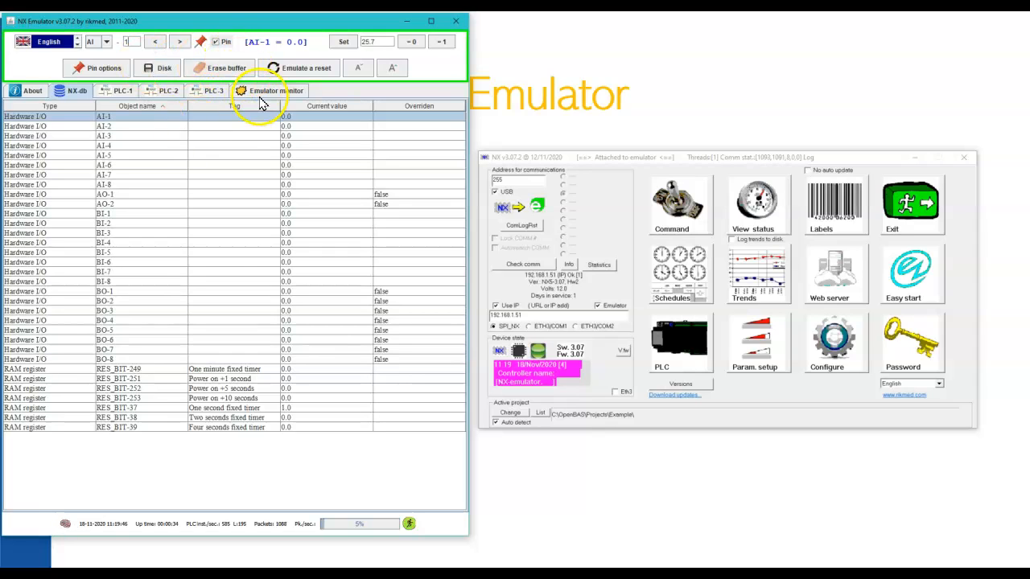
Look for emulator updates on the web from the About page, and close the web page.
click(31, 93)
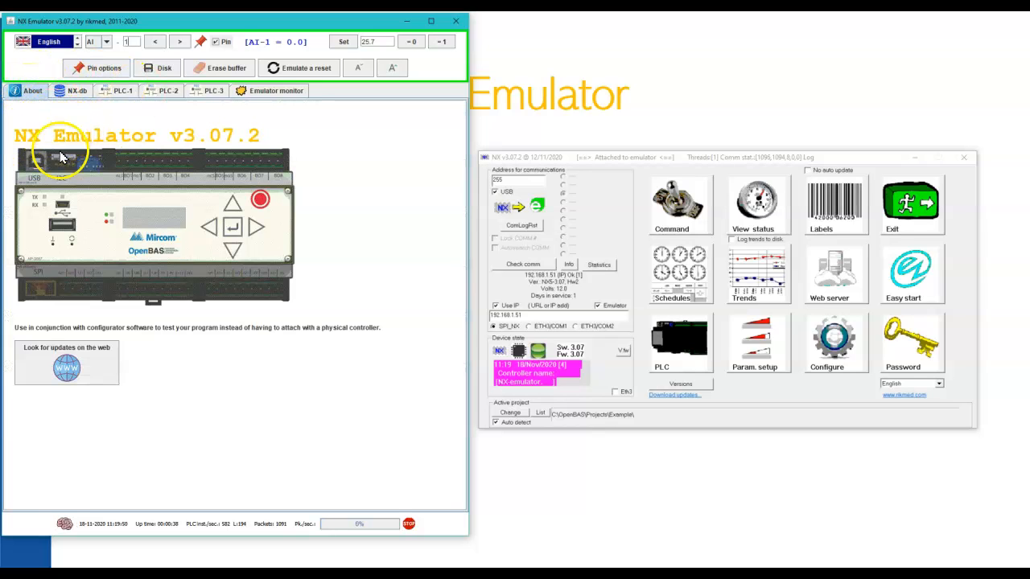
click(85, 374)
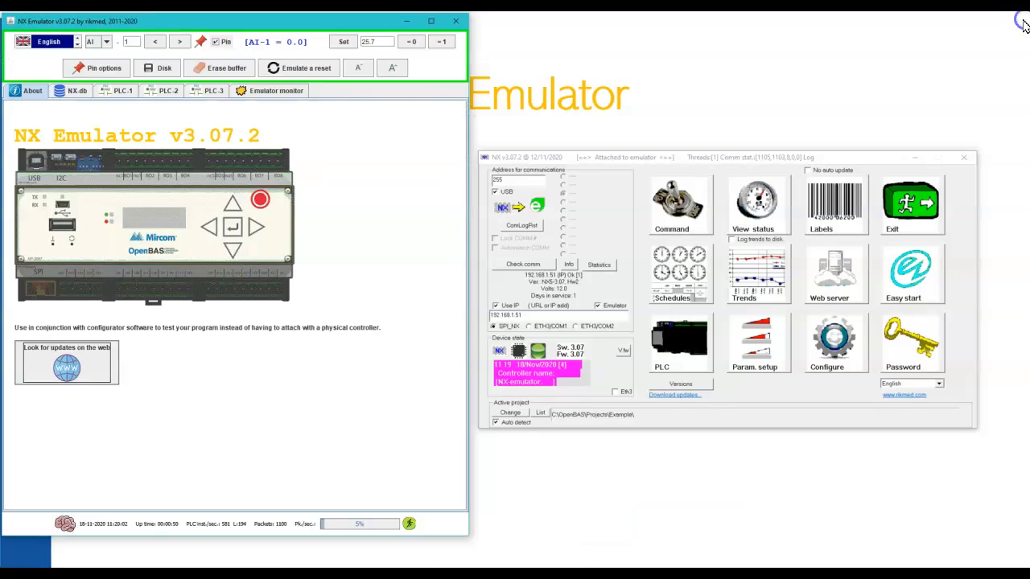
click(1020, 16)
Review the NX database, the PLC-1, PLC-2 and PLC-3 instruction lists, and the emulator monitor.
click(76, 91)
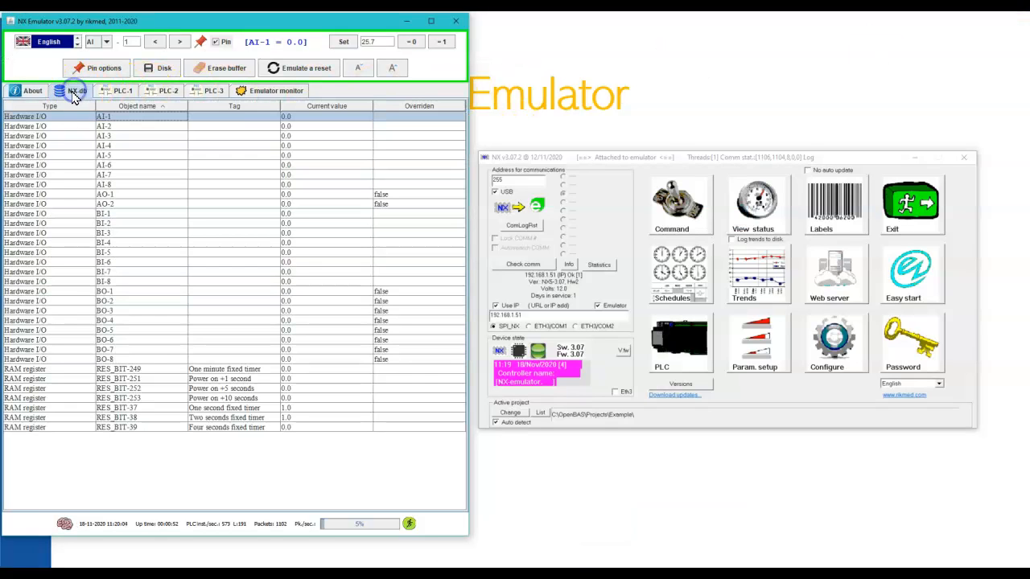
click(120, 90)
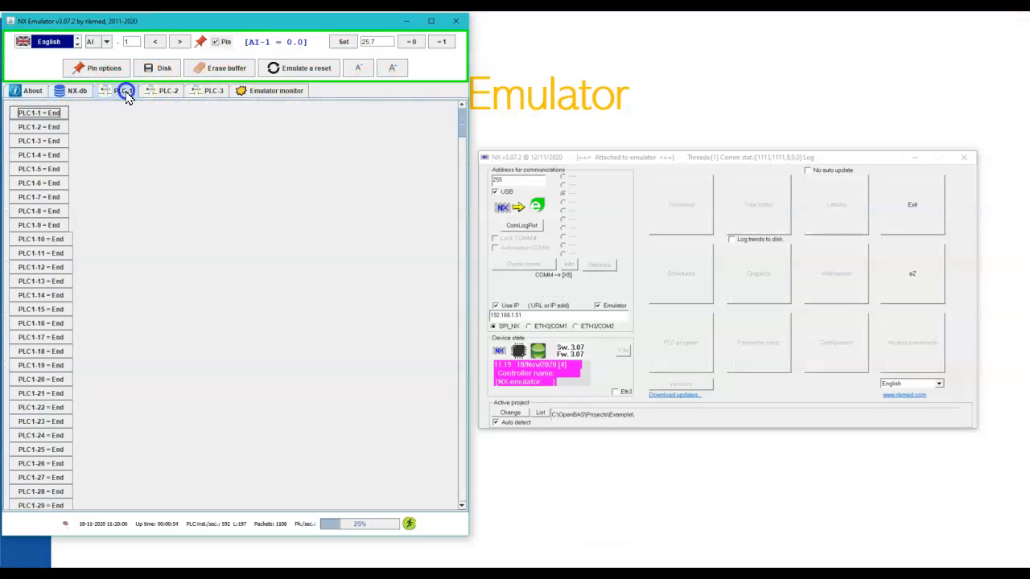
click(161, 91)
click(211, 91)
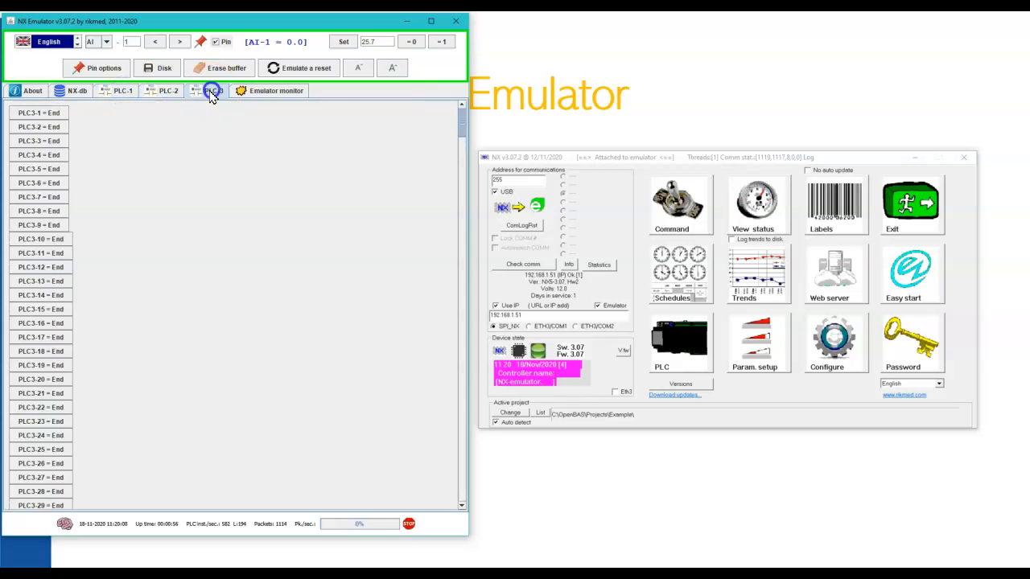
click(121, 91)
drag(456, 133, 460, 218)
click(270, 91)
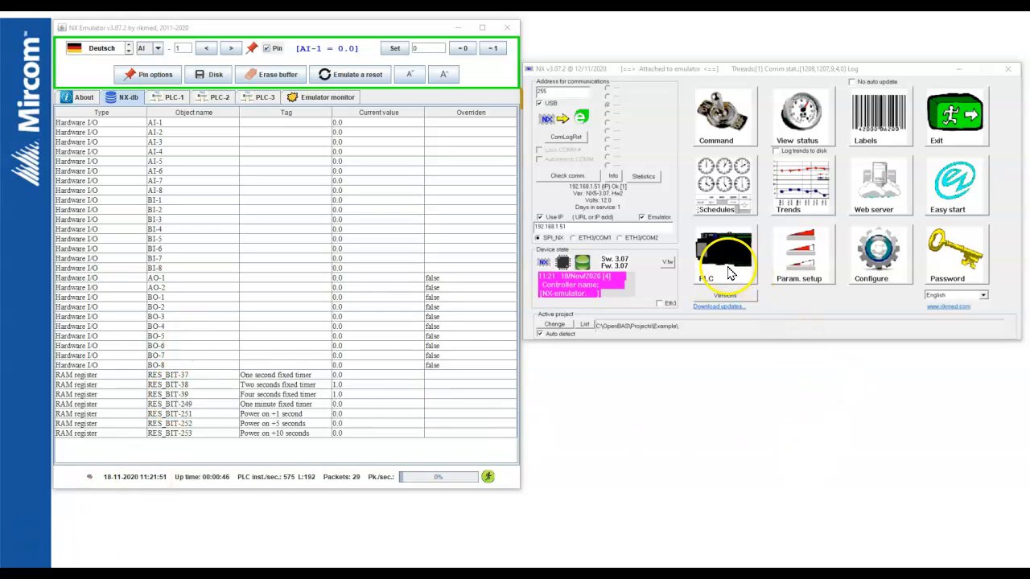
Display PLC-1 in the emulator, open the primary PLC-1 ladder program in the configurator, and switch it offline.
click(726, 267)
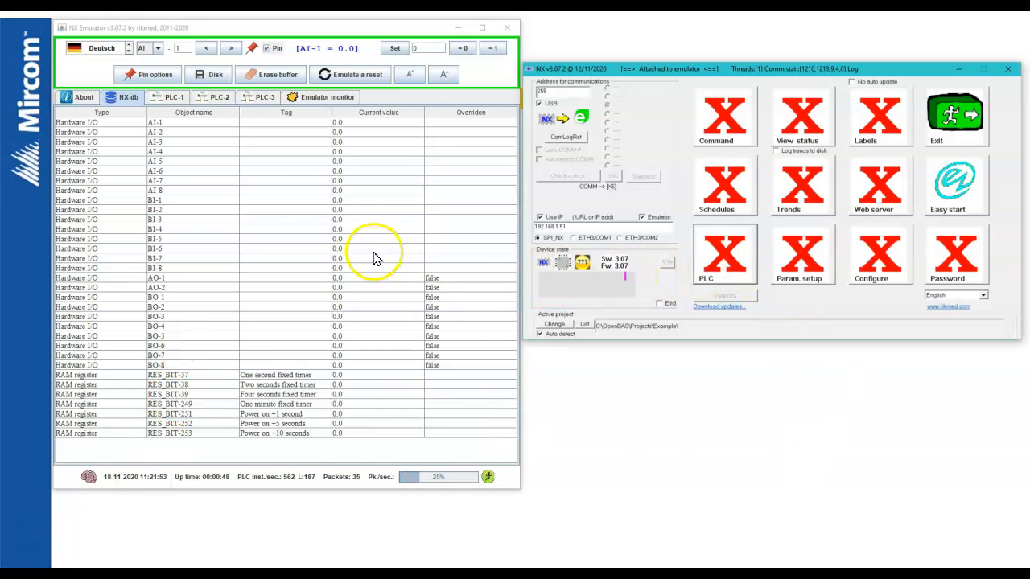
click(177, 98)
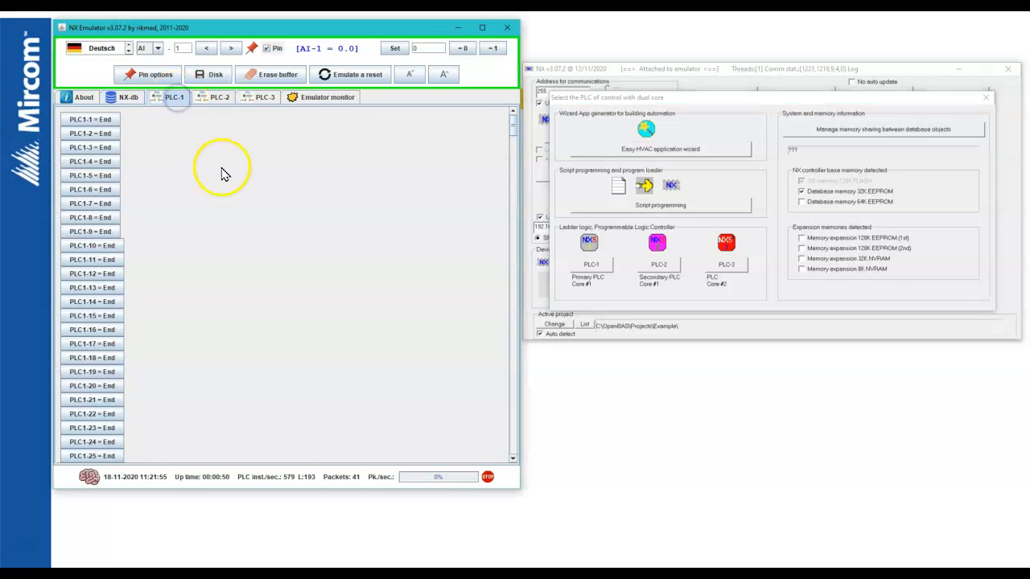
click(609, 268)
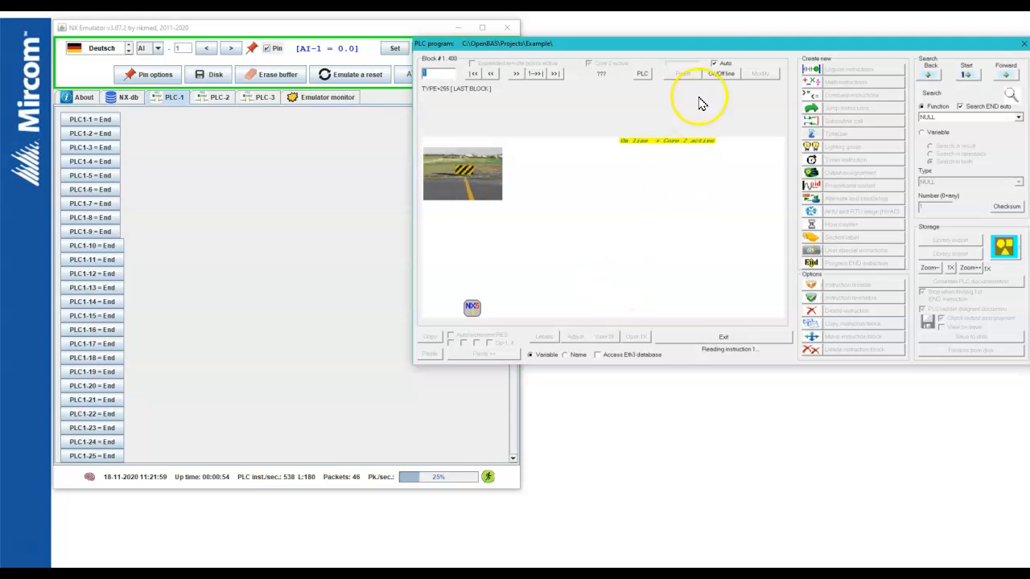
click(720, 73)
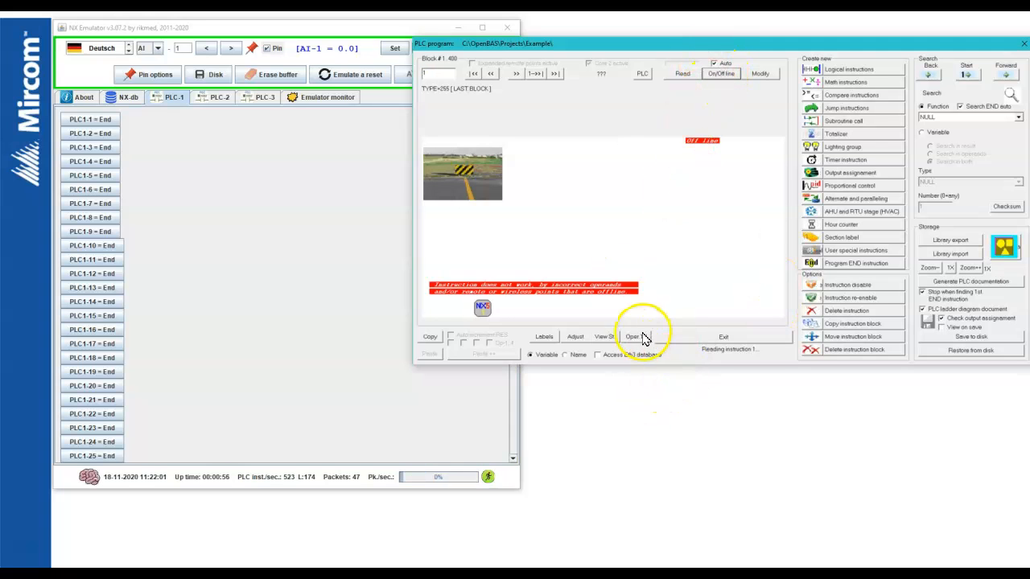
Replace the end instruction in PLC-1 block 1 with an AND of binary inputs 1, 2 and 3, using result bit 1.
click(835, 309)
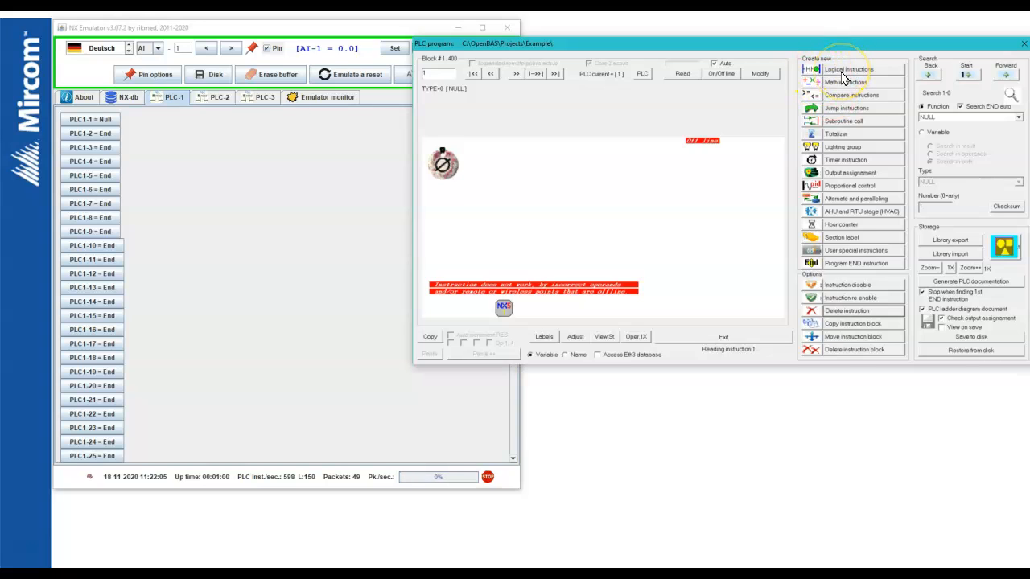
click(809, 95)
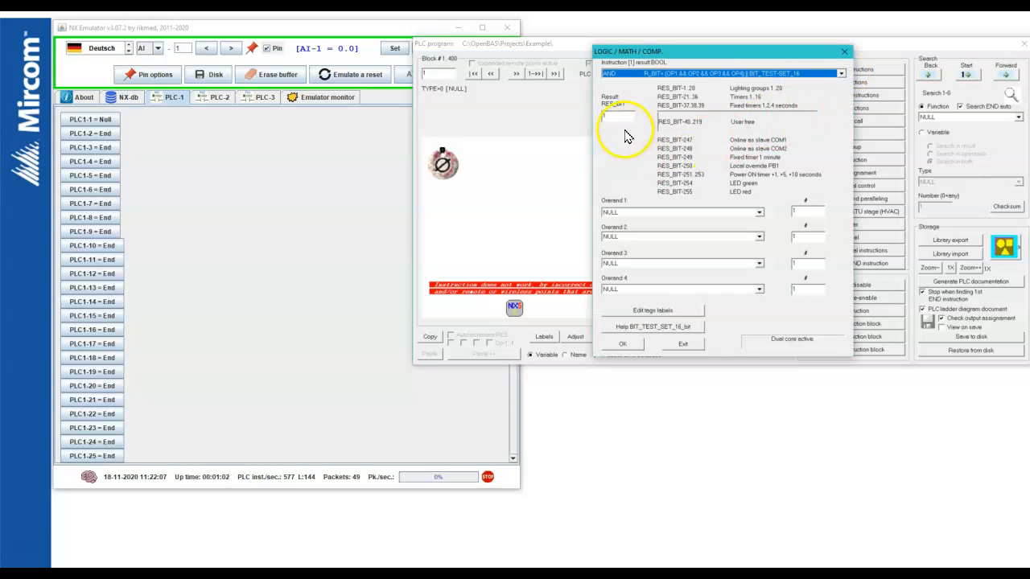
click(758, 213)
click(730, 235)
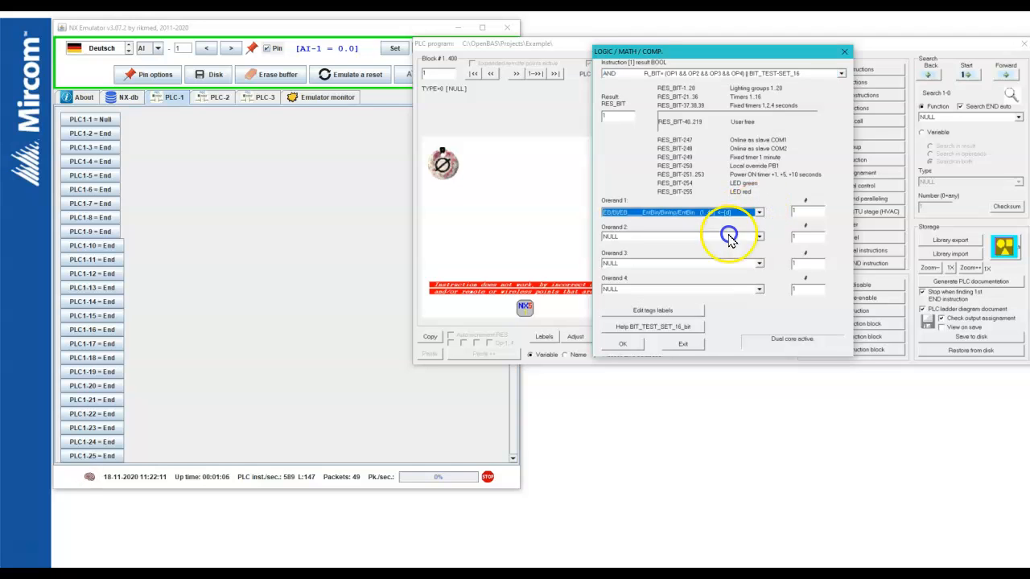
click(759, 237)
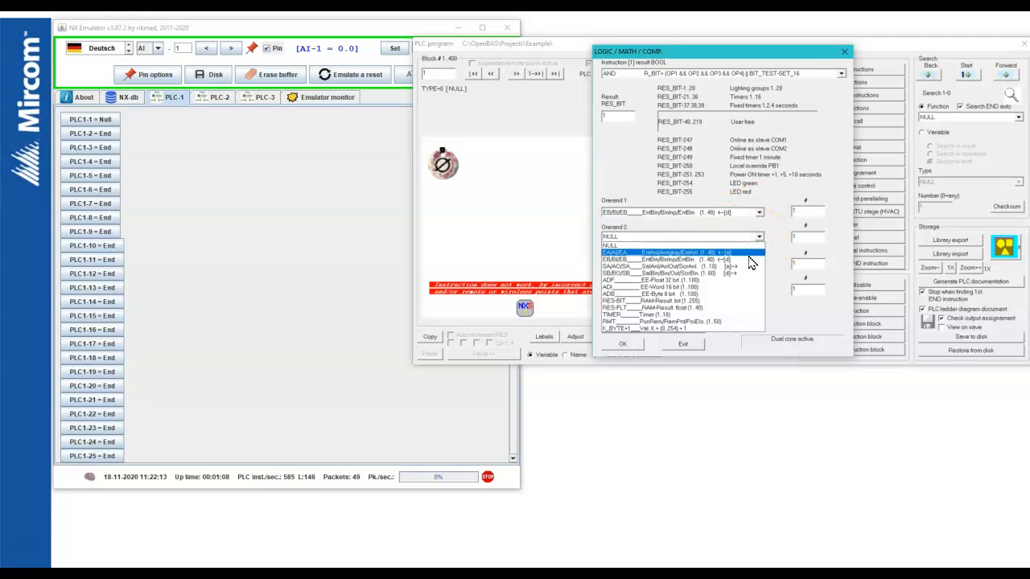
click(749, 259)
click(759, 264)
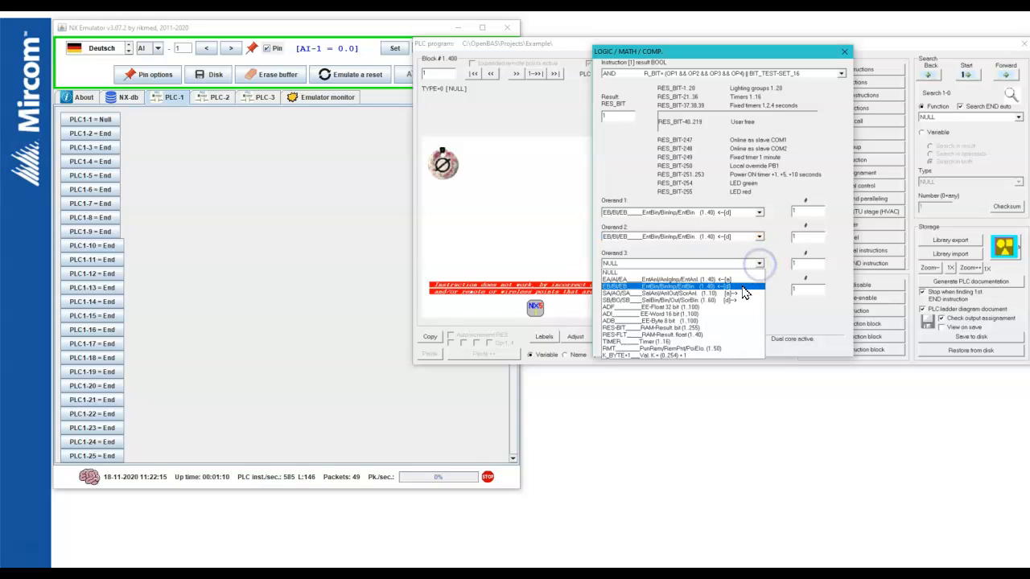
click(749, 286)
click(756, 241)
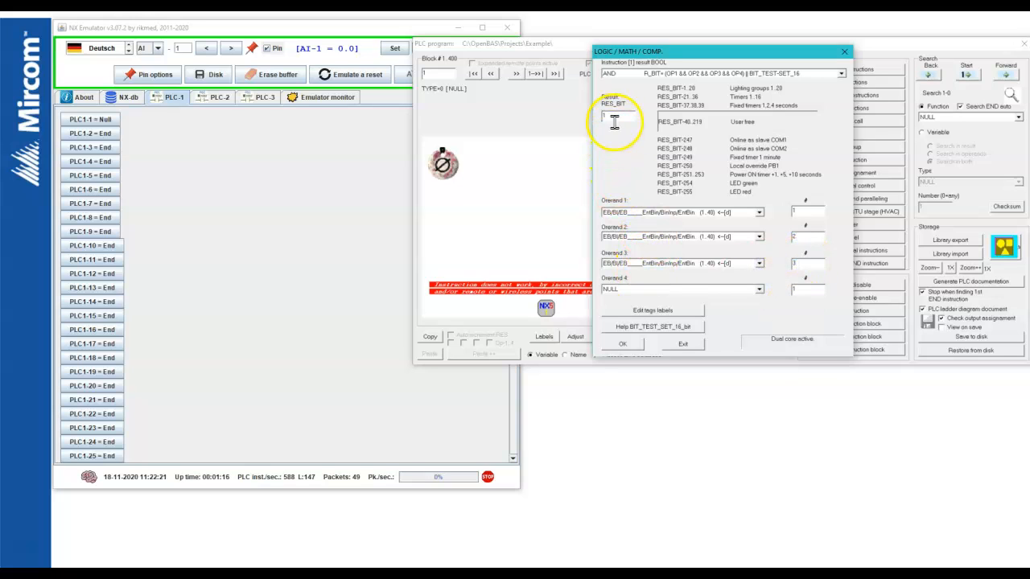
click(632, 351)
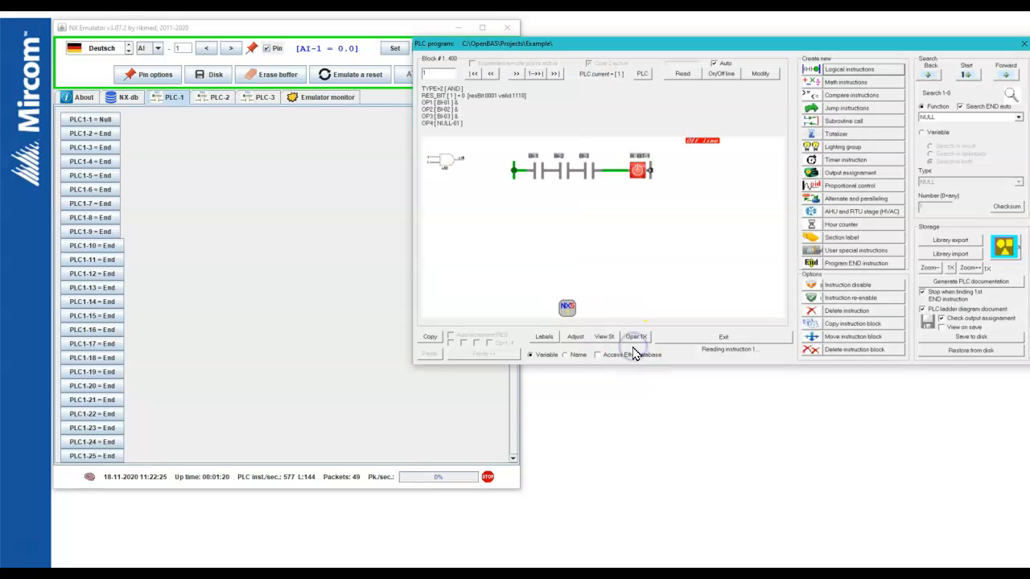
Put the ladder program online and show the NX database in the emulator, with the program window moved aside.
click(721, 74)
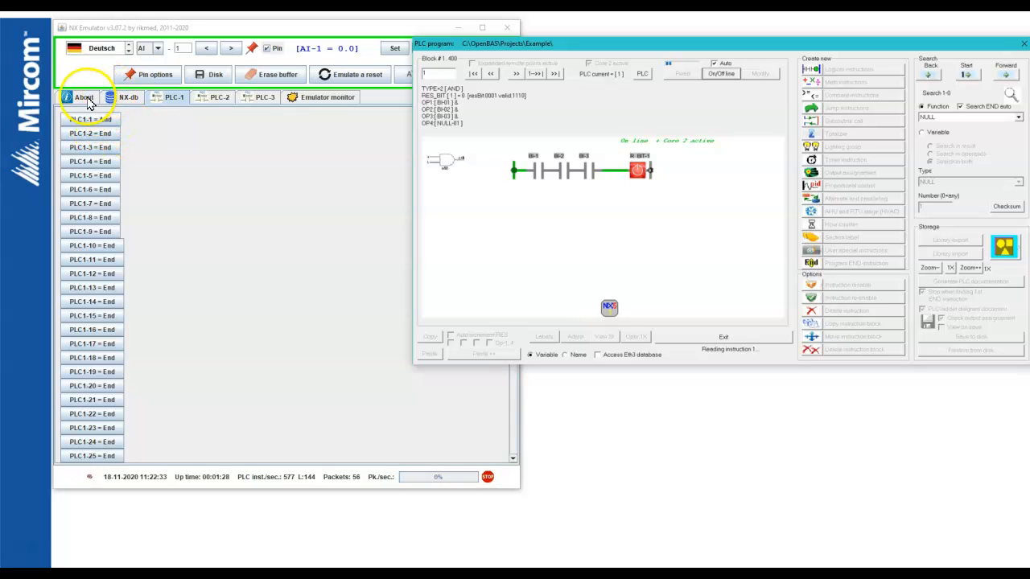
click(121, 99)
click(593, 115)
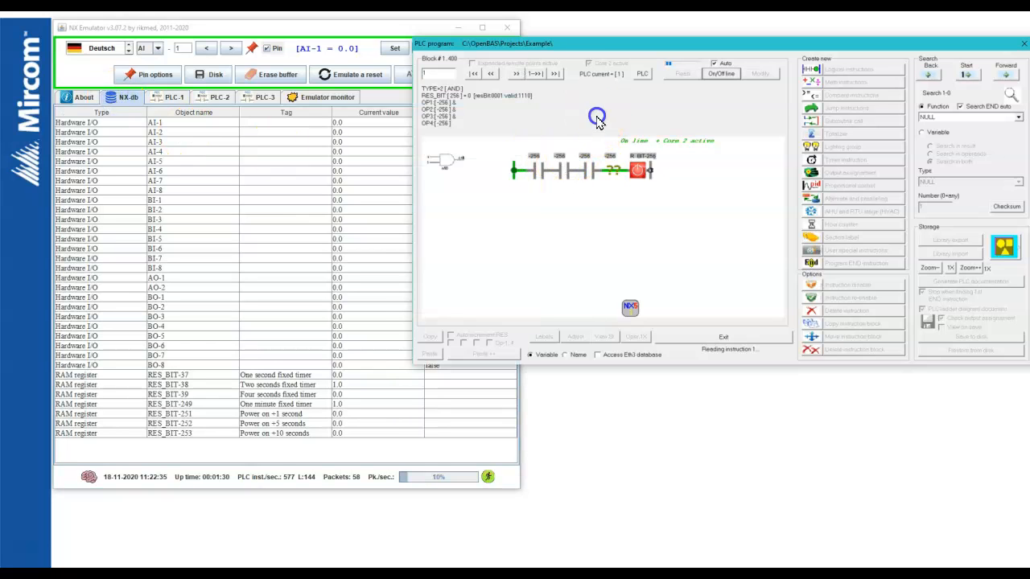
drag(575, 38, 613, 57)
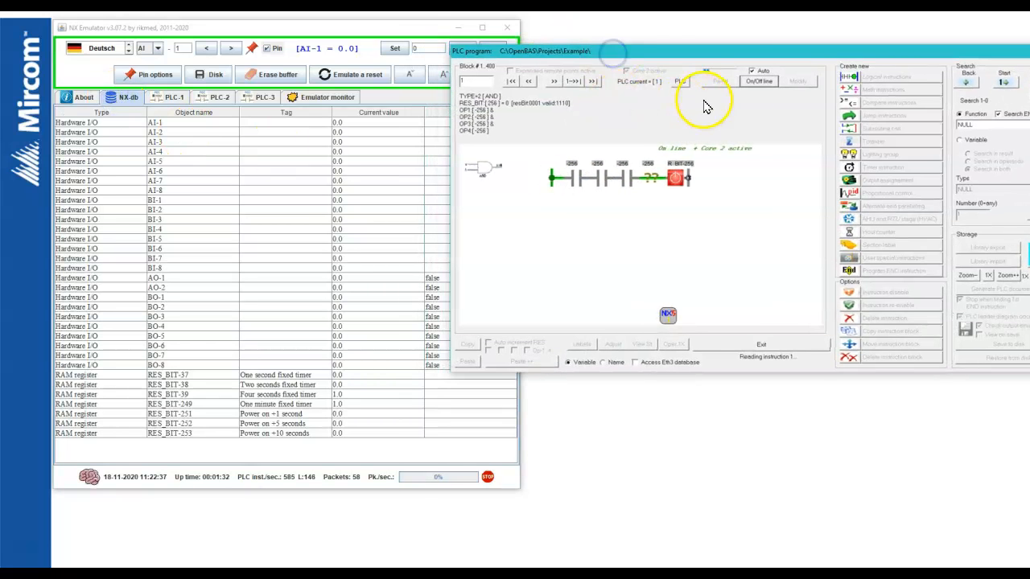
click(757, 82)
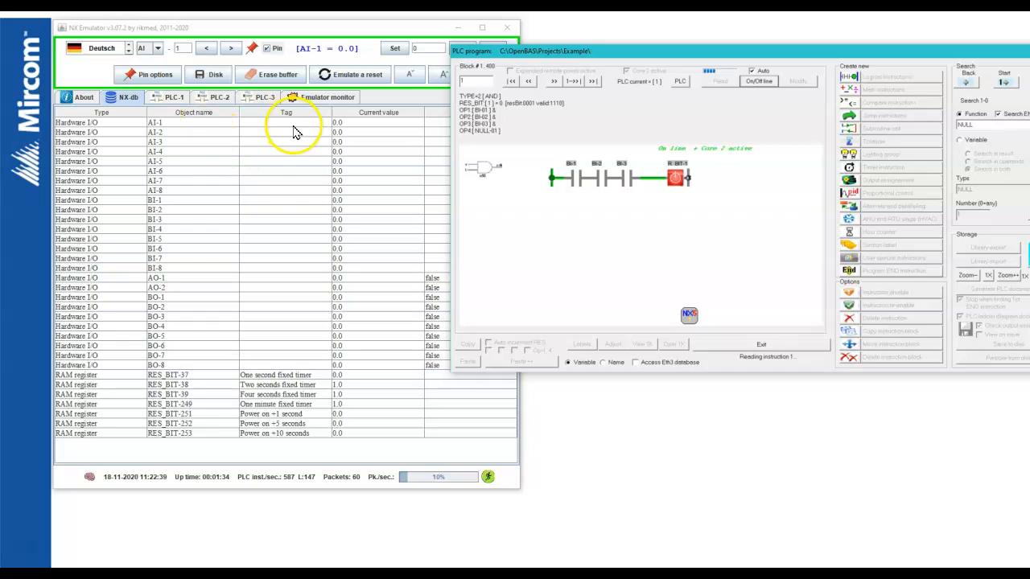
Set BI-1, BI-2 and BI-3 to 1 in the emulator to test the AND instruction, and return BI-2 to 0.
click(170, 200)
click(493, 48)
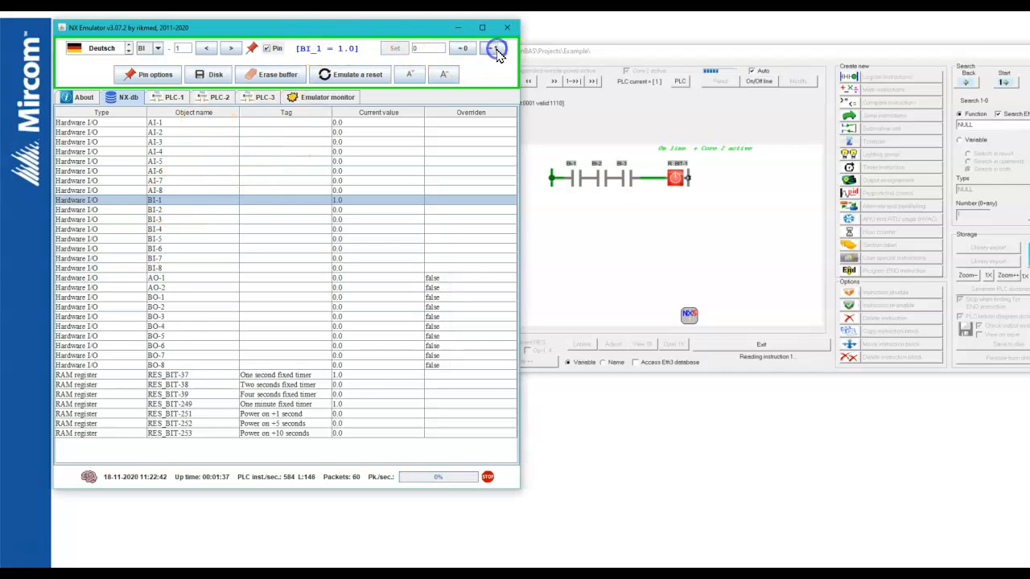
click(176, 210)
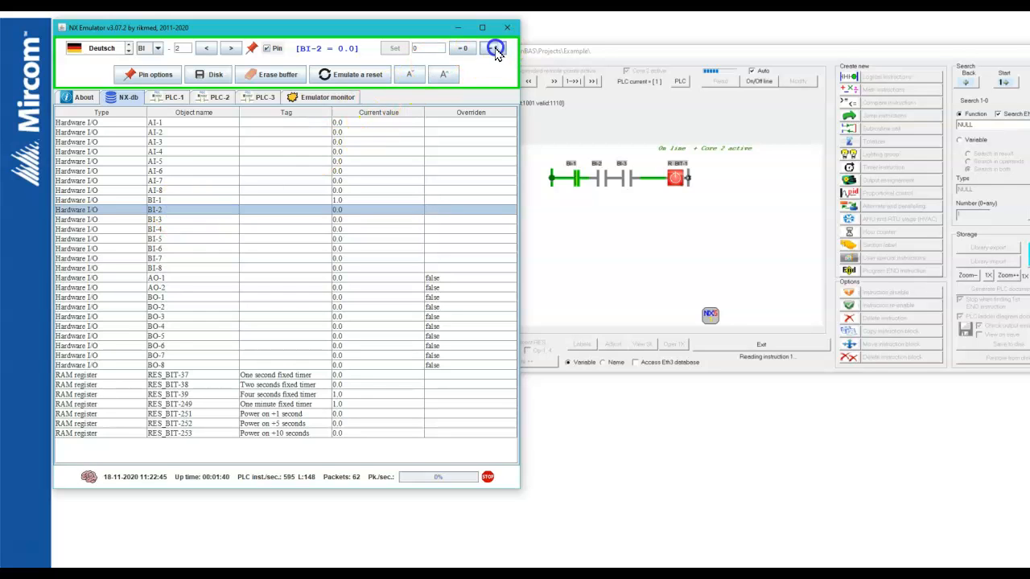
click(185, 220)
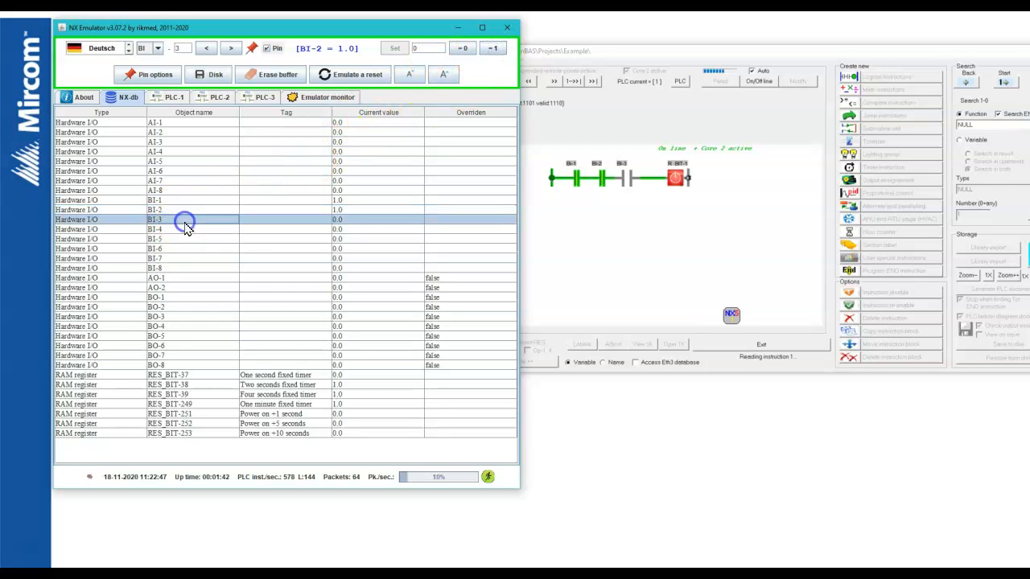
click(493, 49)
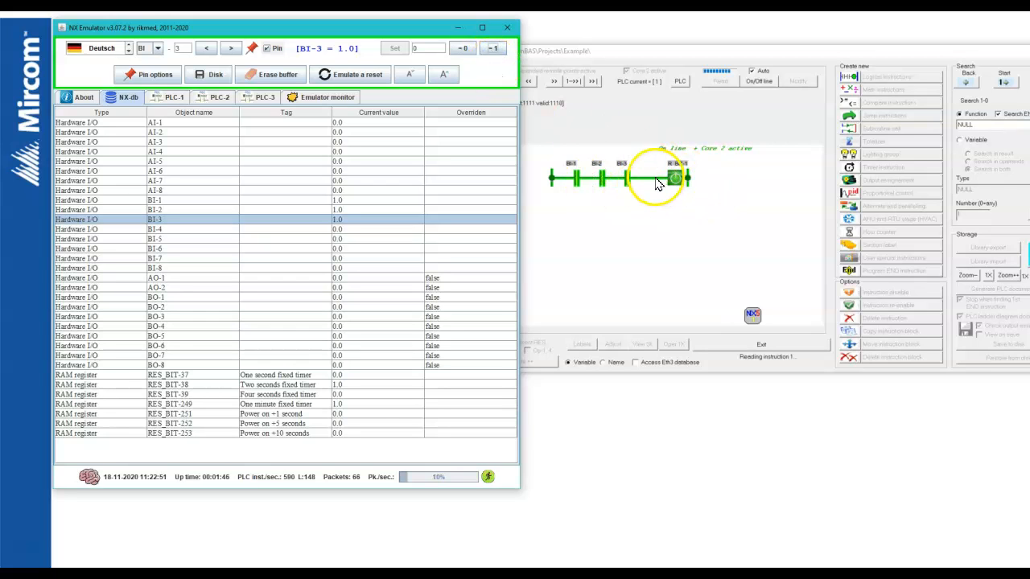
click(168, 212)
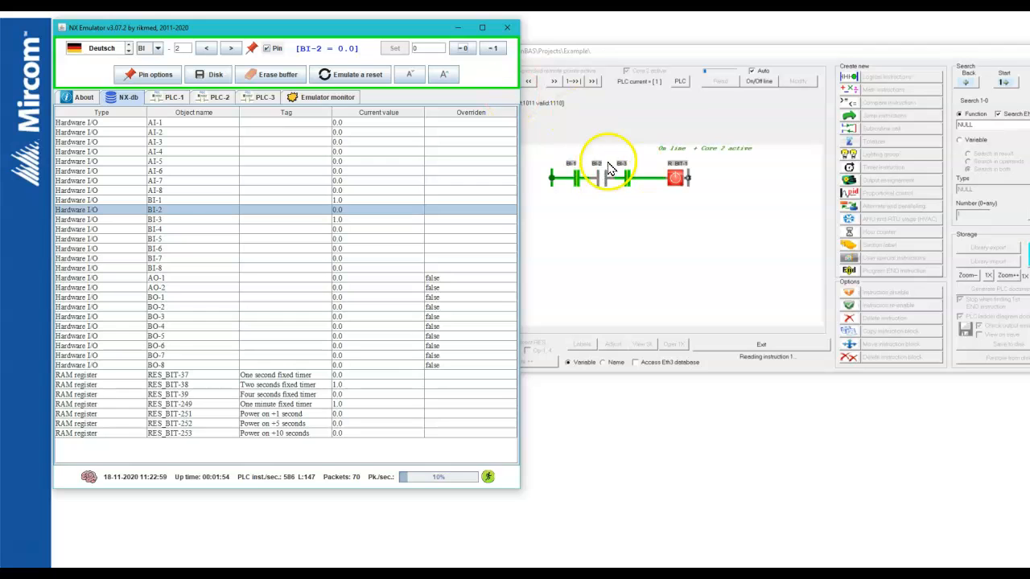
Take the ladder program offline at block 2 and delete that block's end instruction.
click(568, 66)
click(553, 82)
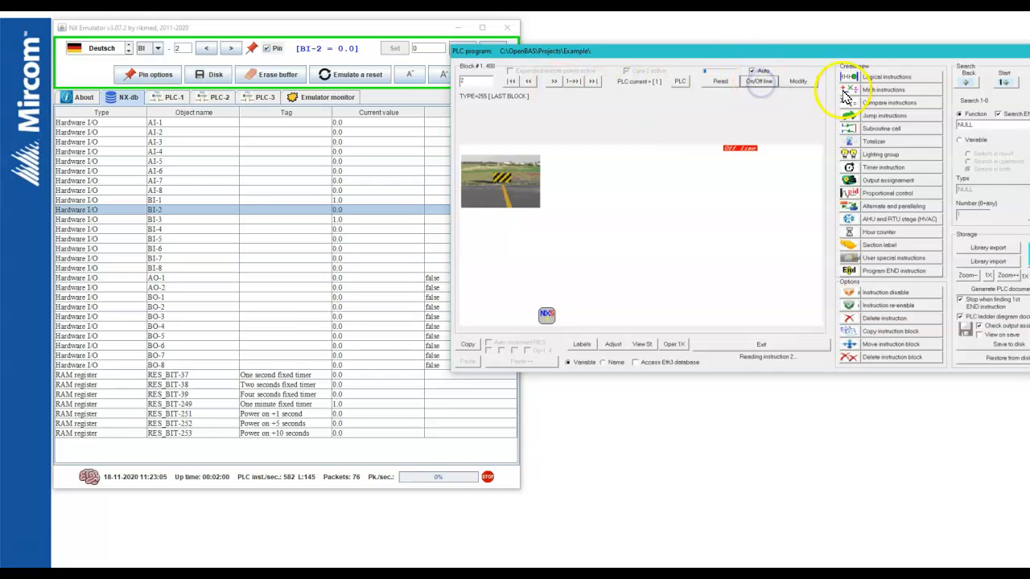
click(883, 89)
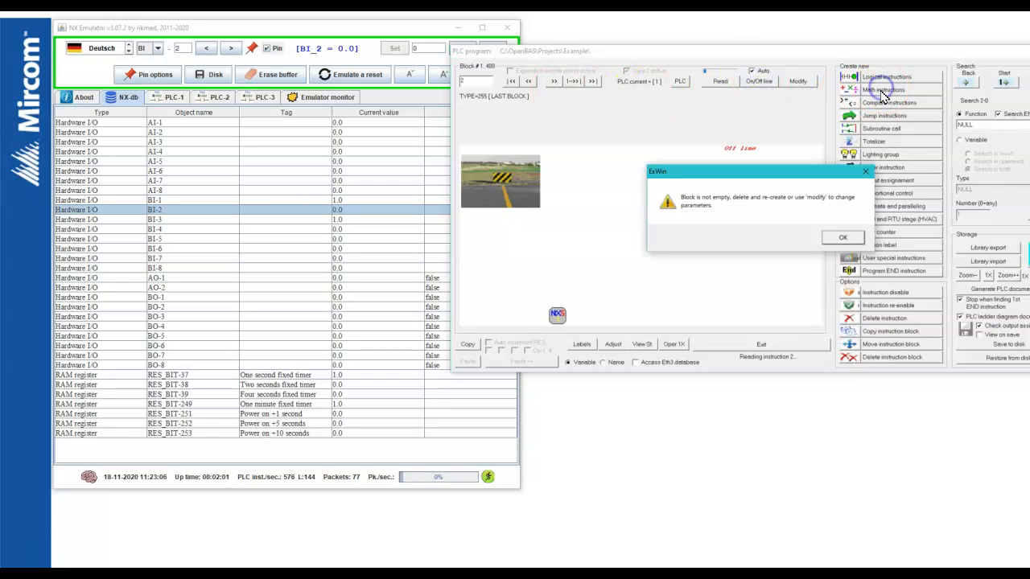
click(842, 237)
click(873, 318)
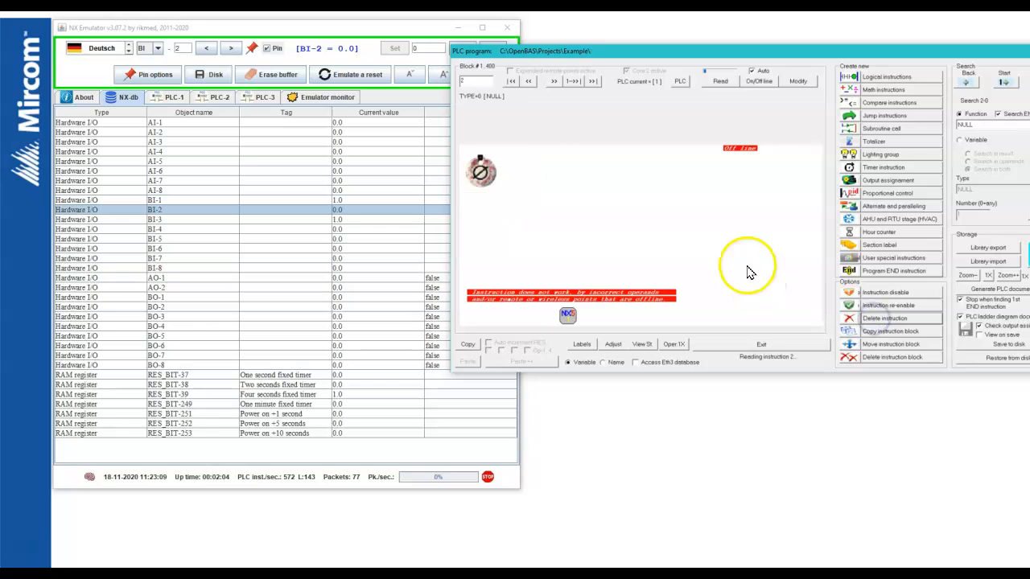
Create an ADD math instruction in block 2 that sums analog inputs 1, 2 and 3 into RES_FLT 1.
click(870, 91)
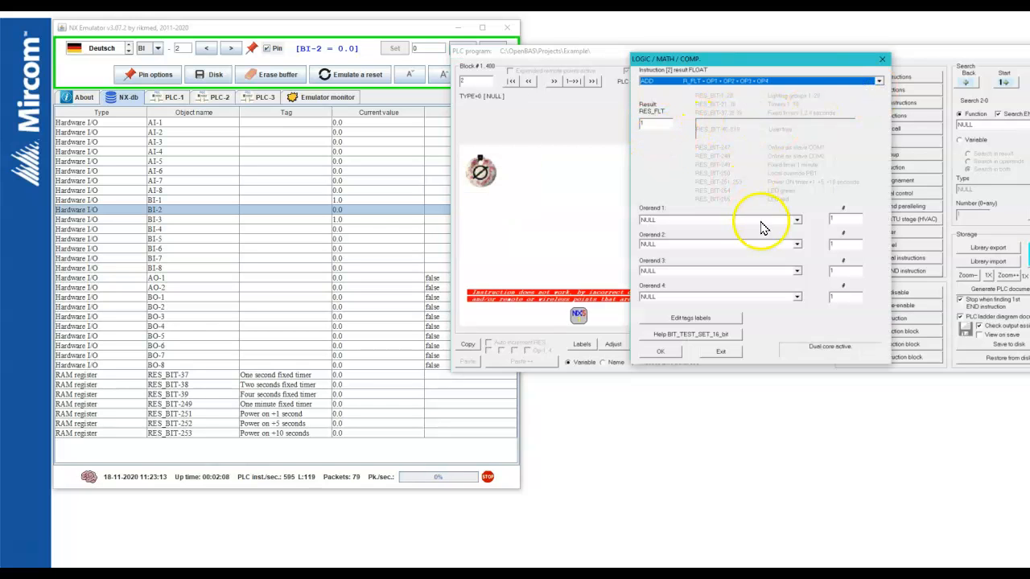
click(797, 221)
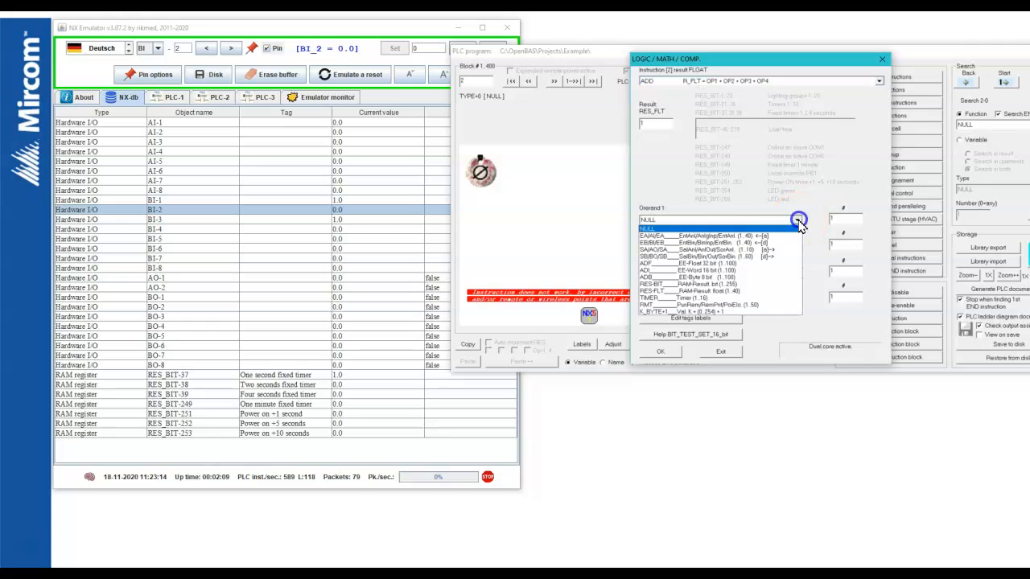
click(777, 235)
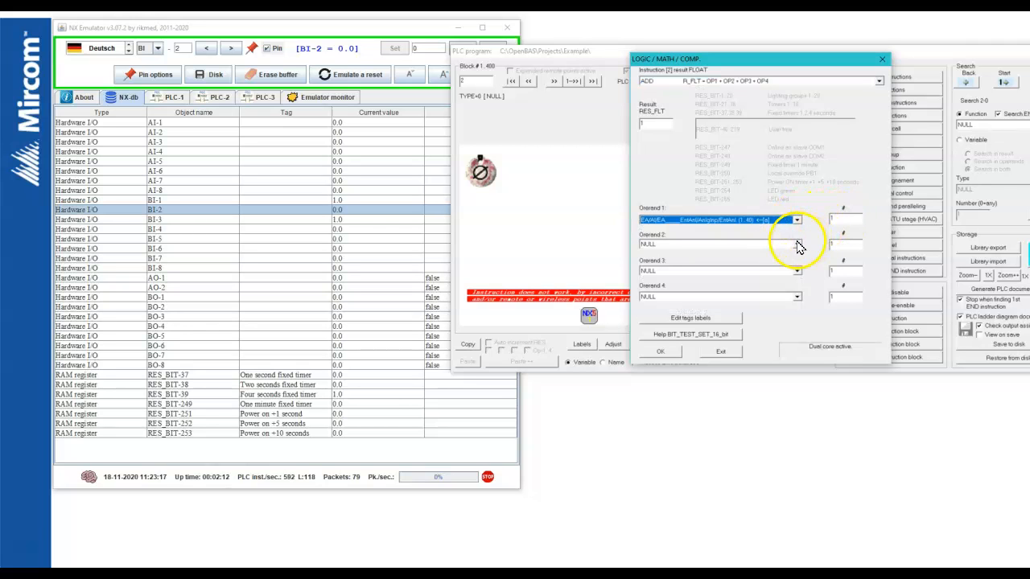
click(797, 244)
click(767, 259)
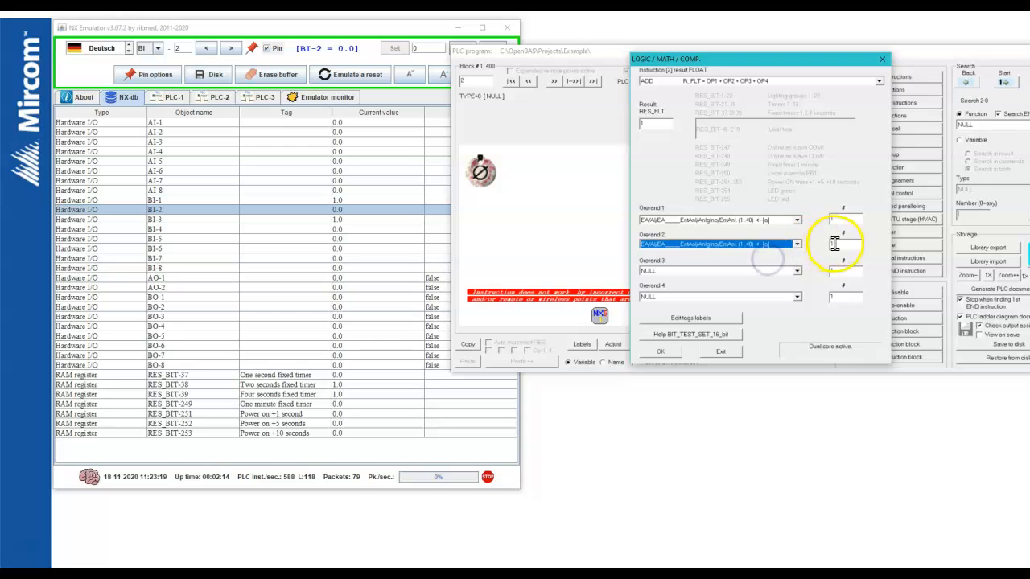
click(834, 244)
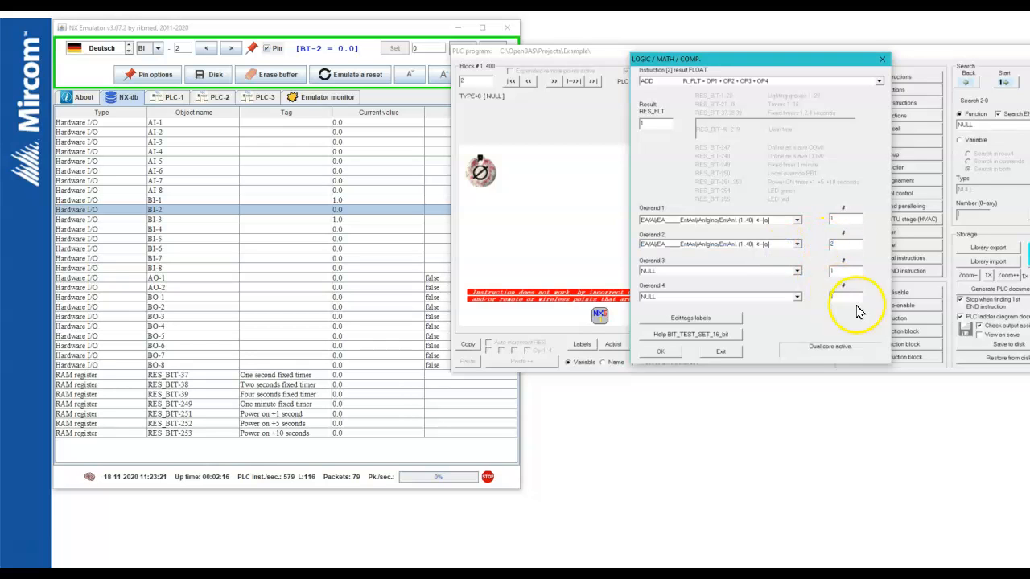
click(796, 271)
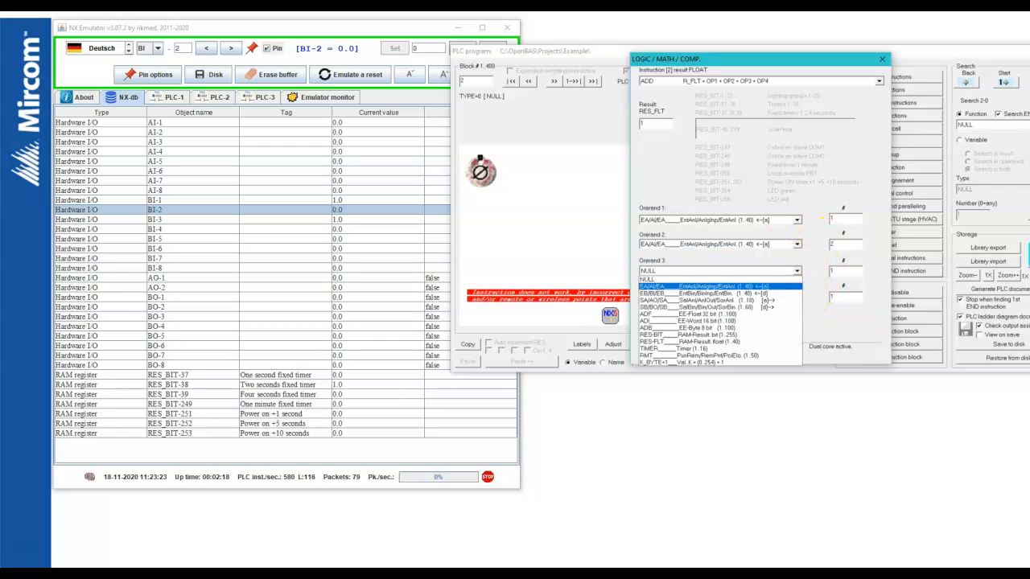
click(692, 286)
click(834, 271)
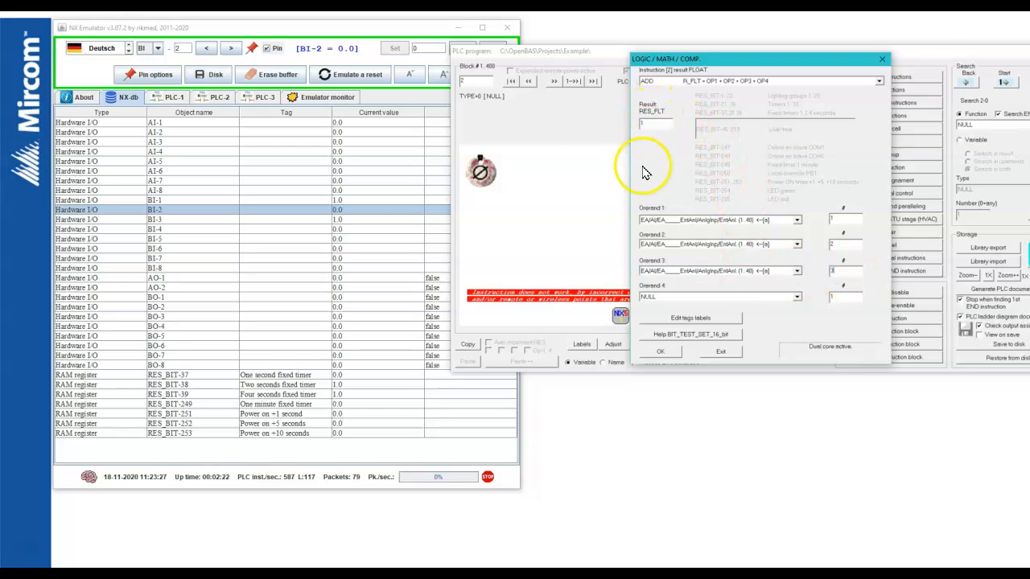
click(658, 354)
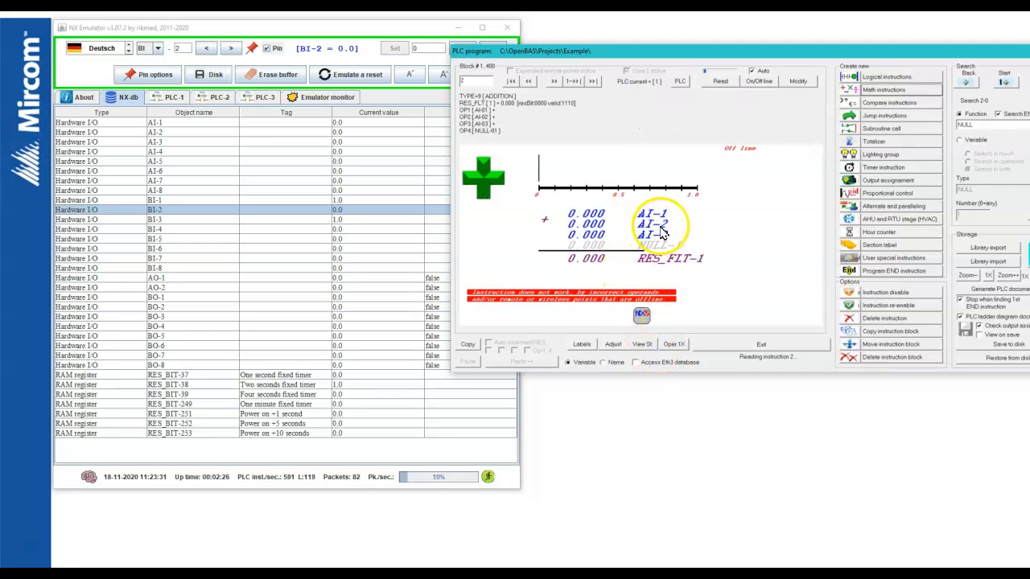
Move the program window clear of the emulator, and set AI-1 to 20 and AI-2 to 25.
click(203, 126)
drag(643, 48, 706, 52)
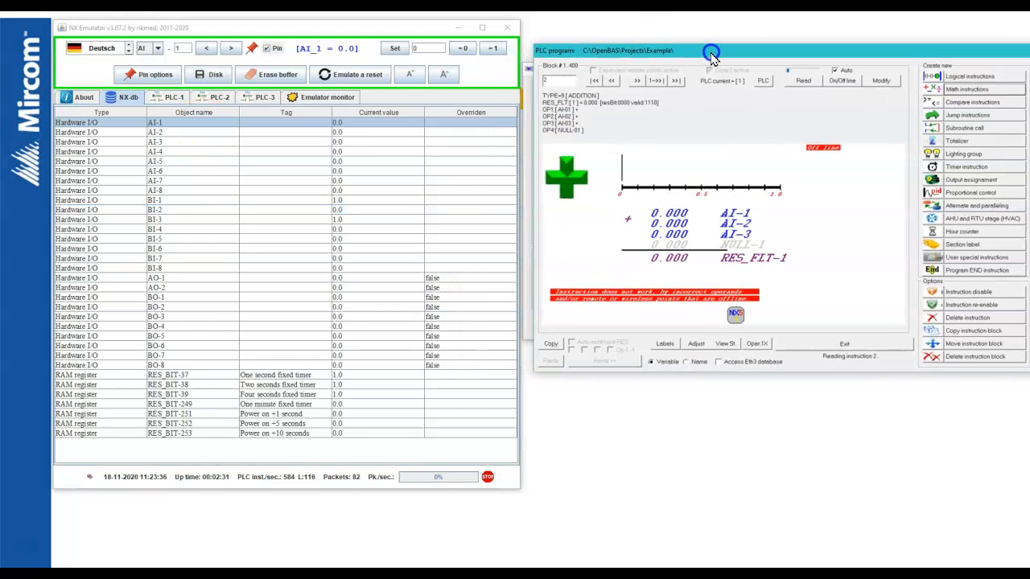
click(410, 50)
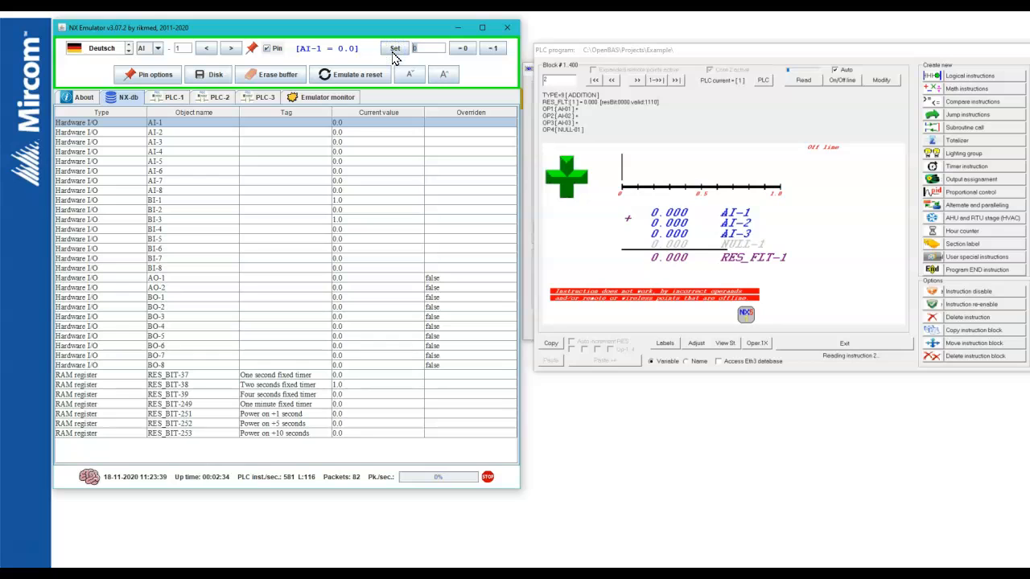
click(394, 53)
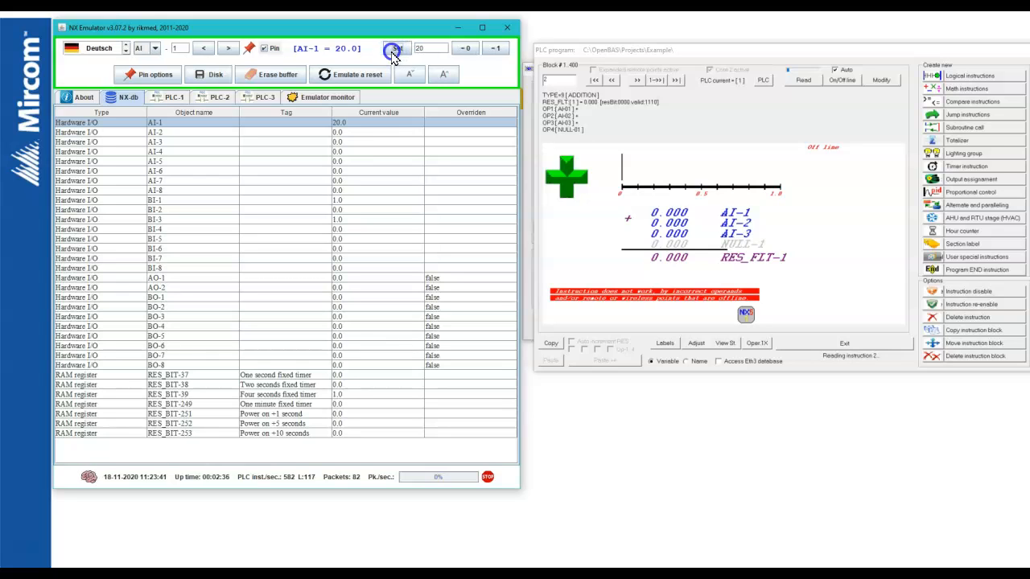
click(339, 132)
click(385, 53)
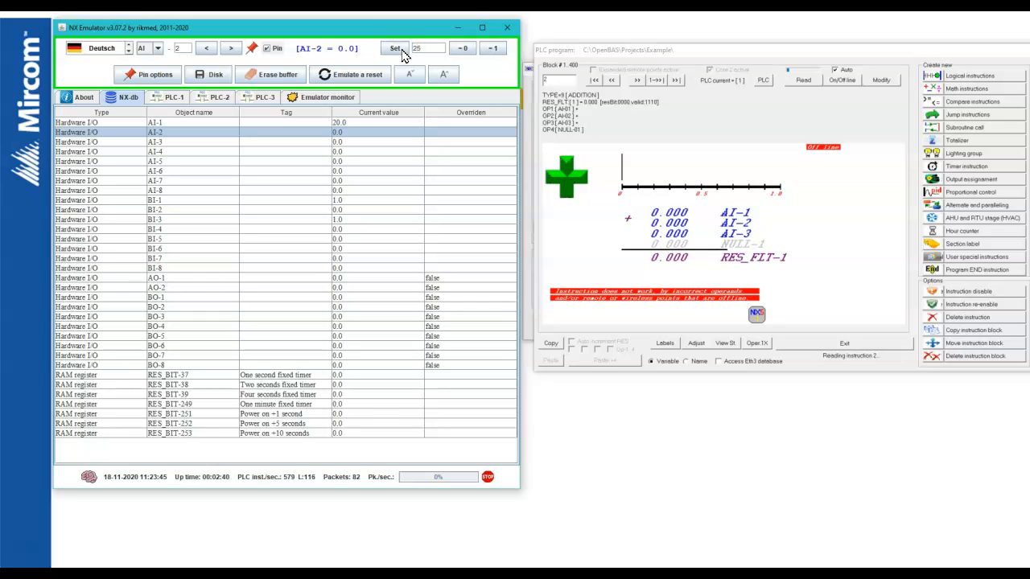
click(401, 50)
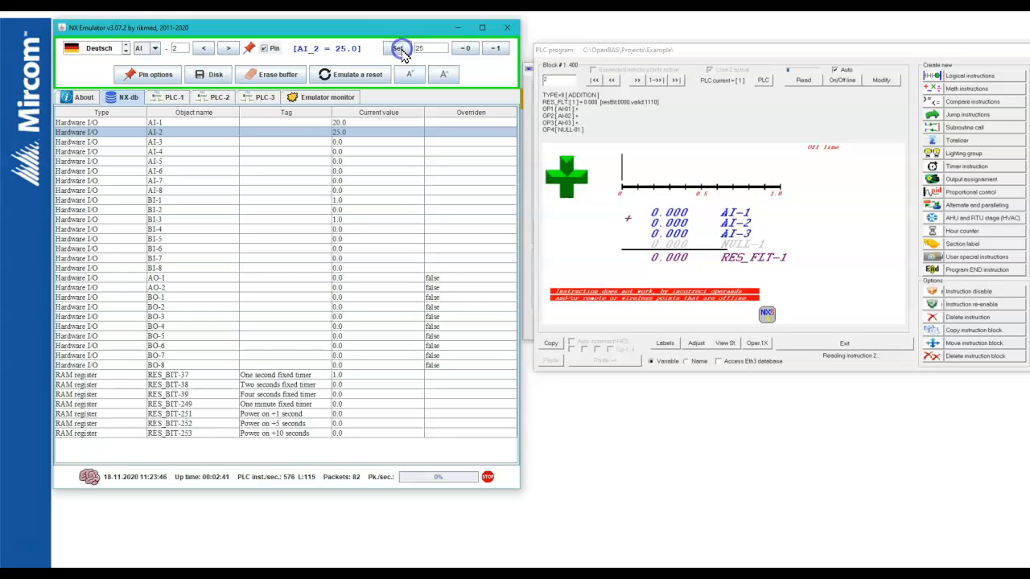
Bring the block 2 ADD instruction online and set AI-3 to 100 in the emulator.
click(337, 143)
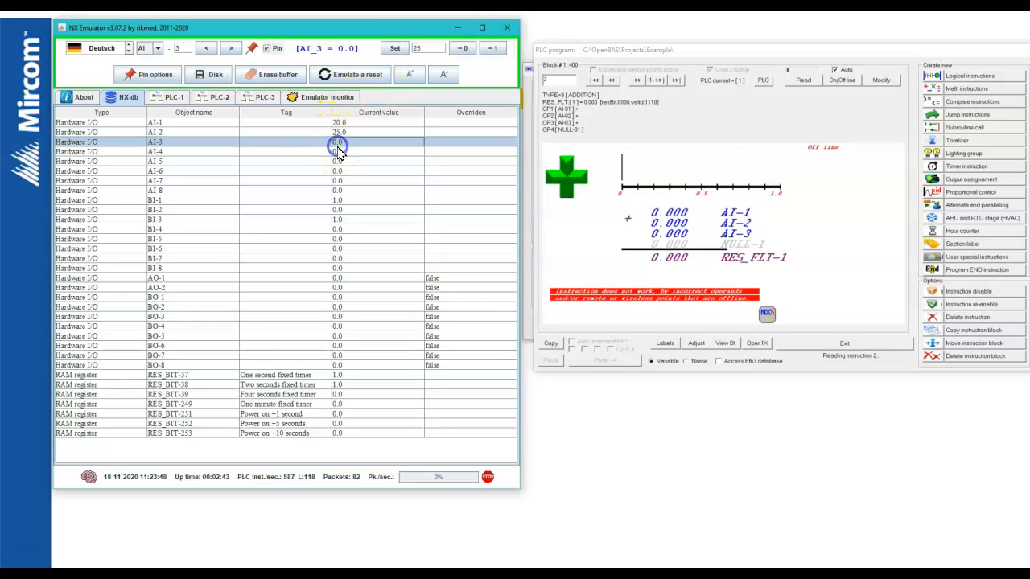
click(842, 83)
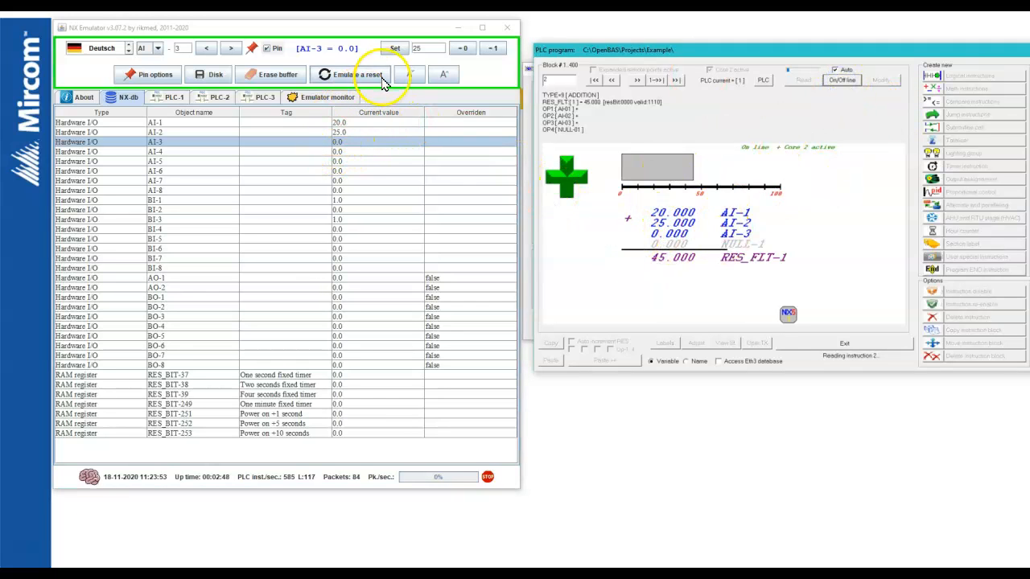
click(433, 48)
click(395, 48)
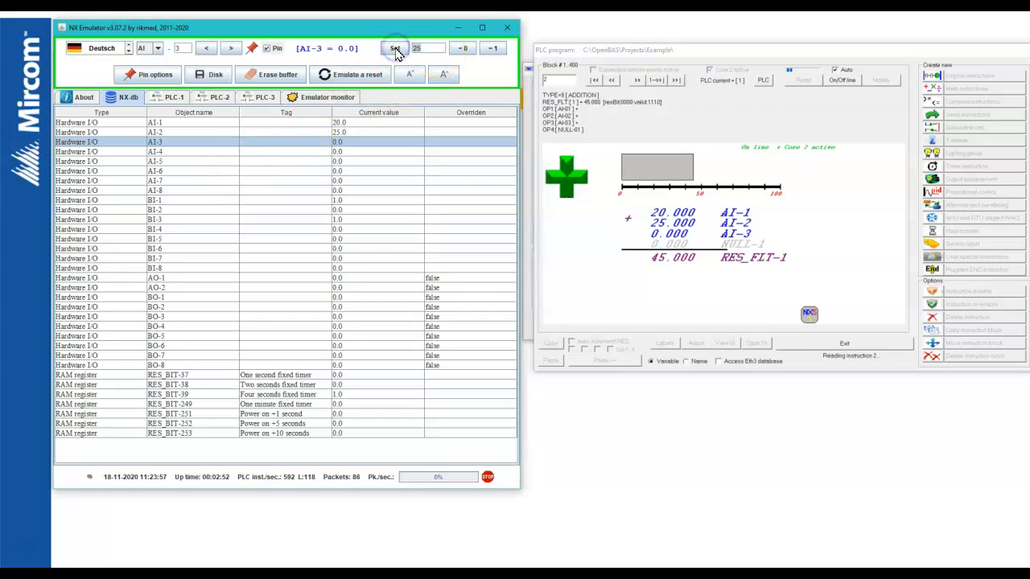
click(395, 49)
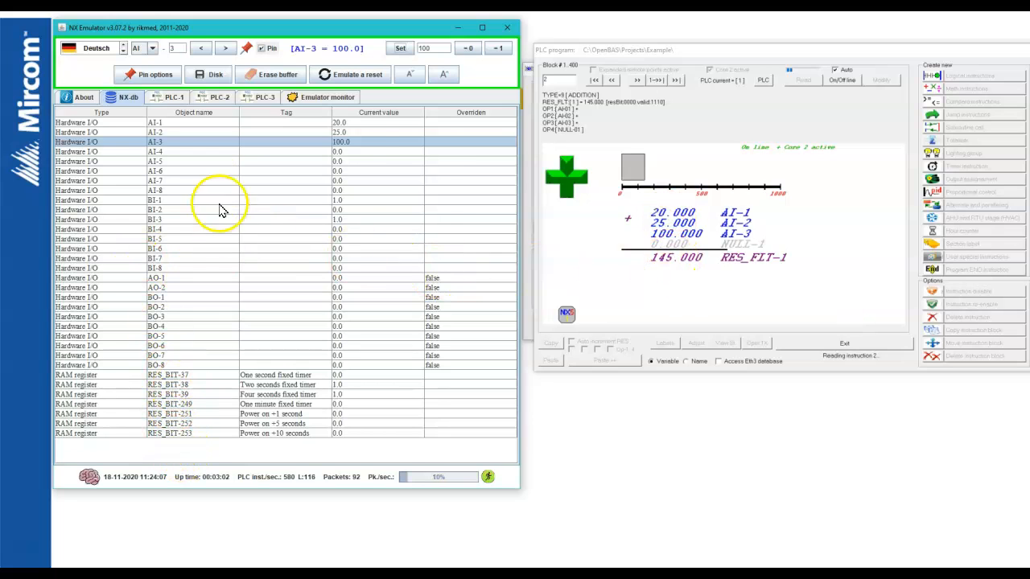
Look up float register RF-1 in the emulator and pin it to the NX database list.
click(154, 49)
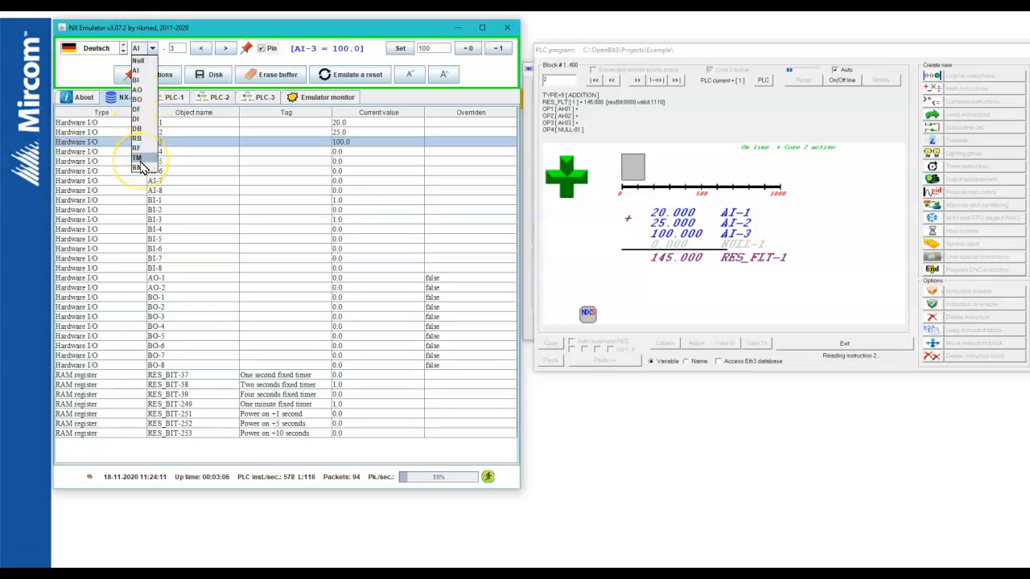
click(138, 148)
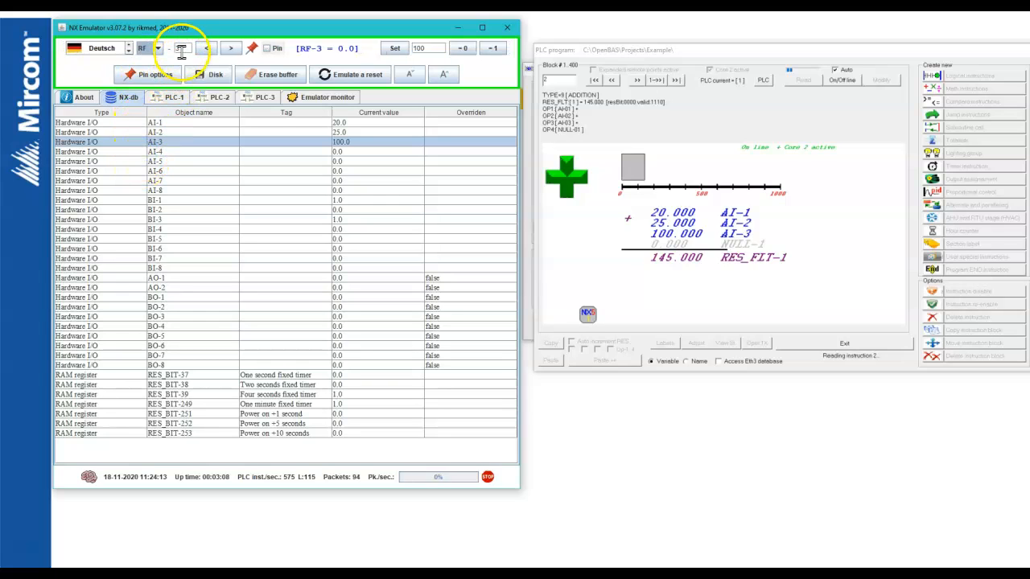
click(211, 50)
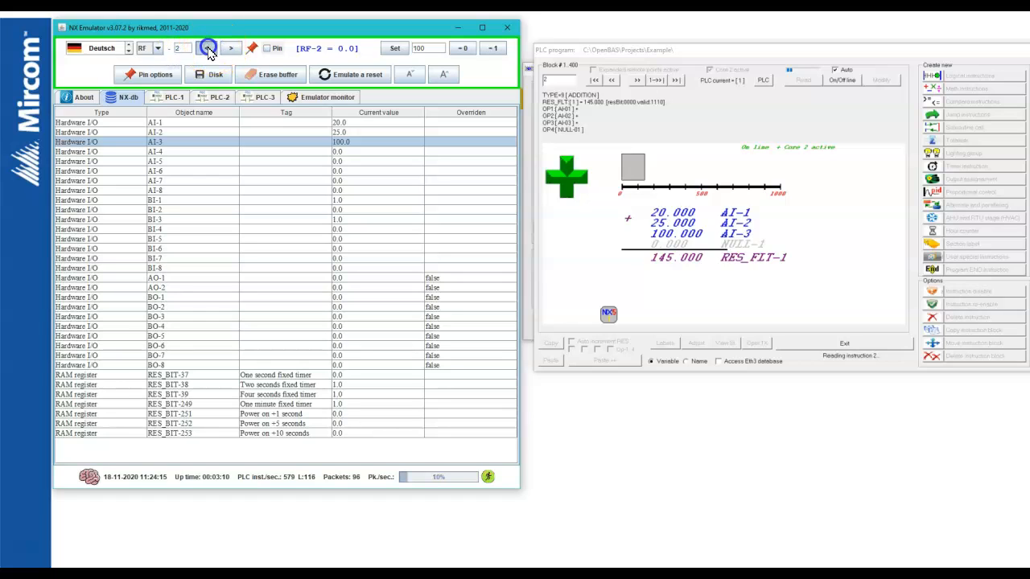
click(208, 50)
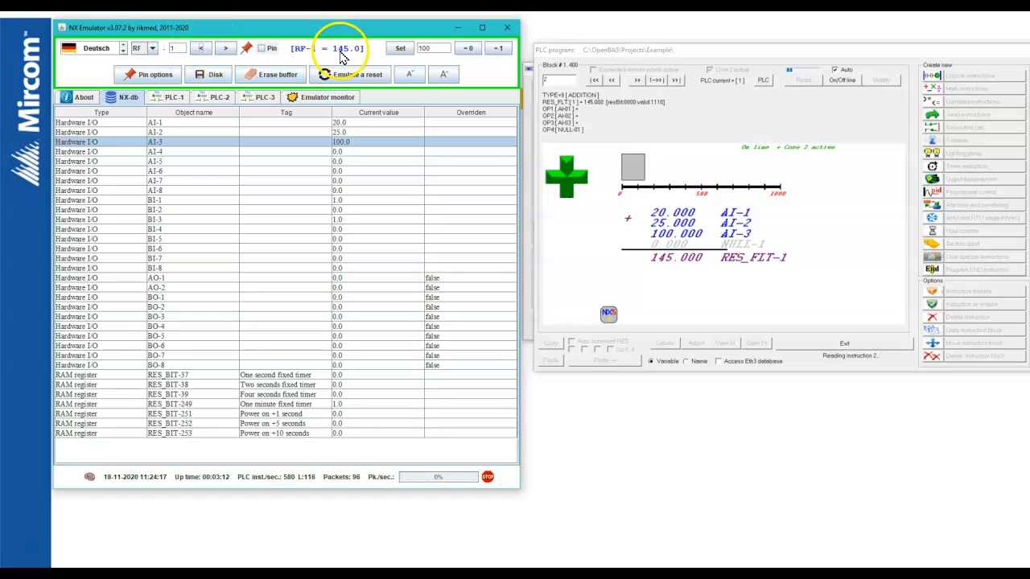
click(264, 50)
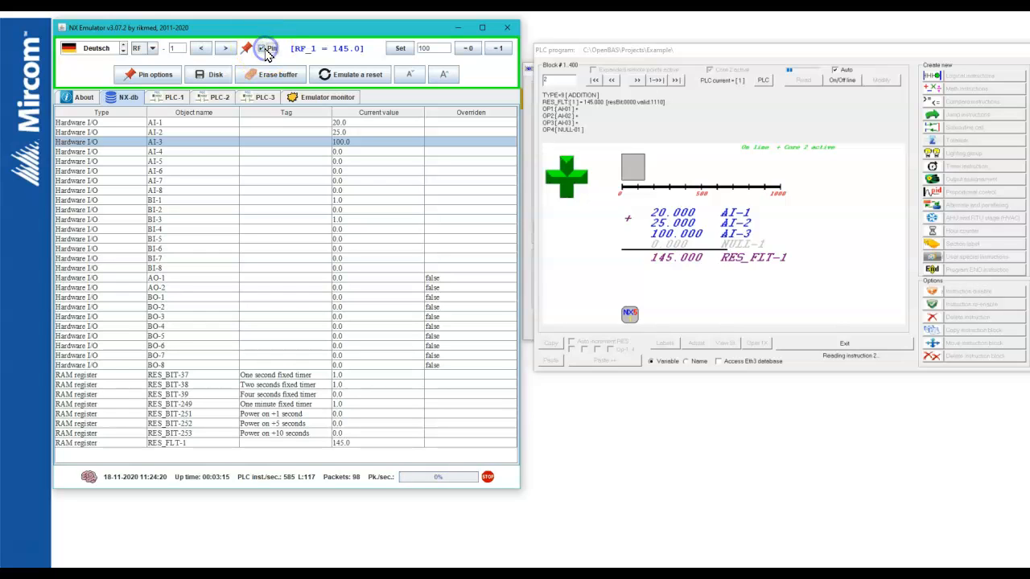
click(179, 445)
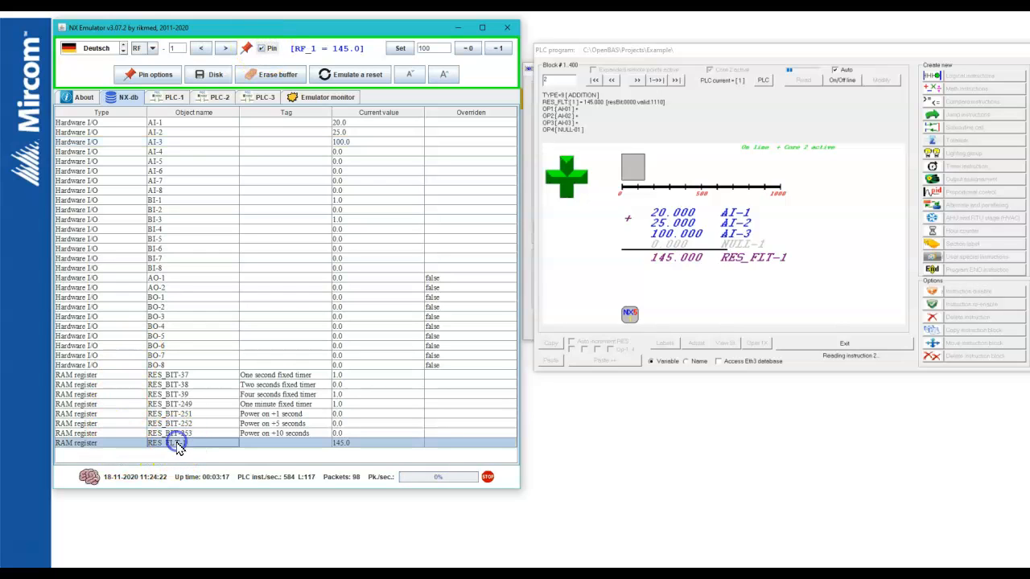
Set AI-2 to -7 and check the RES_FLT-1 sum in both the emulator and the ladder program.
click(351, 132)
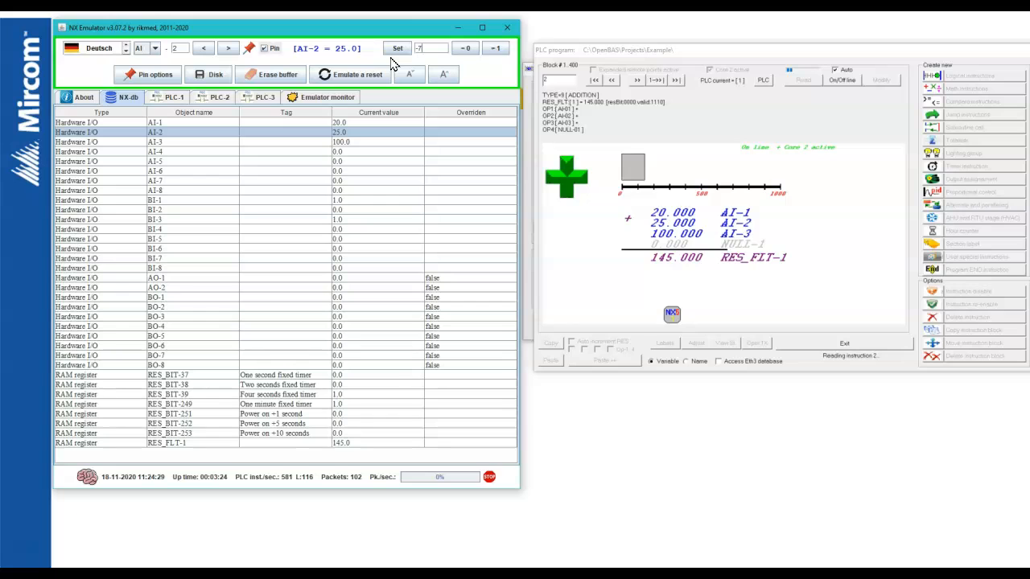
click(398, 53)
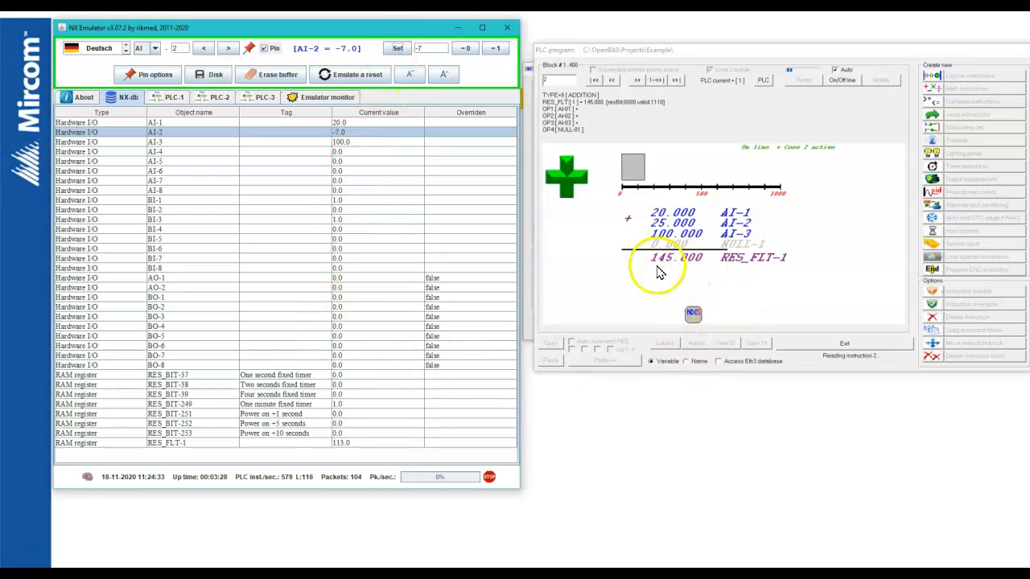
click(351, 444)
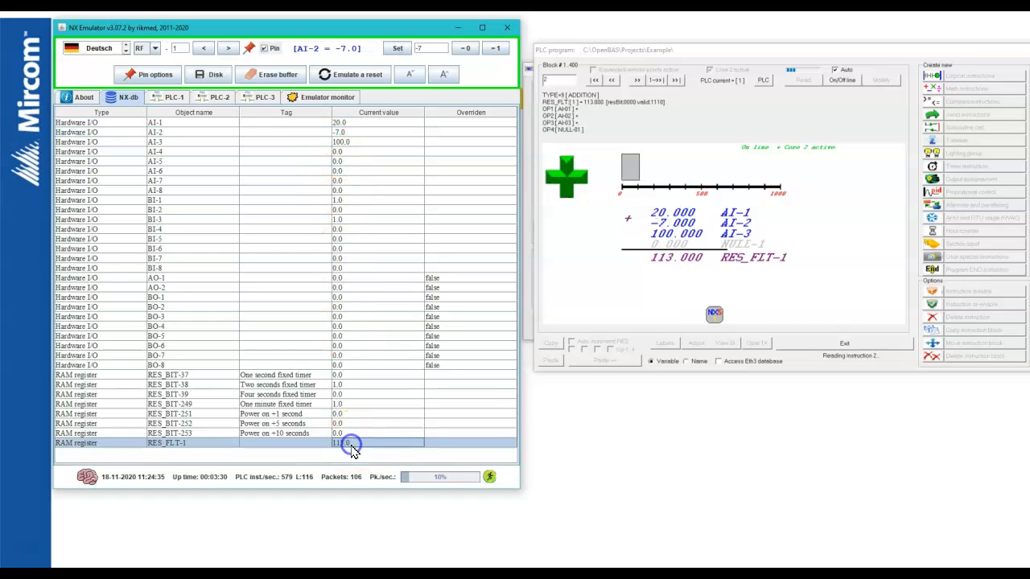
click(678, 257)
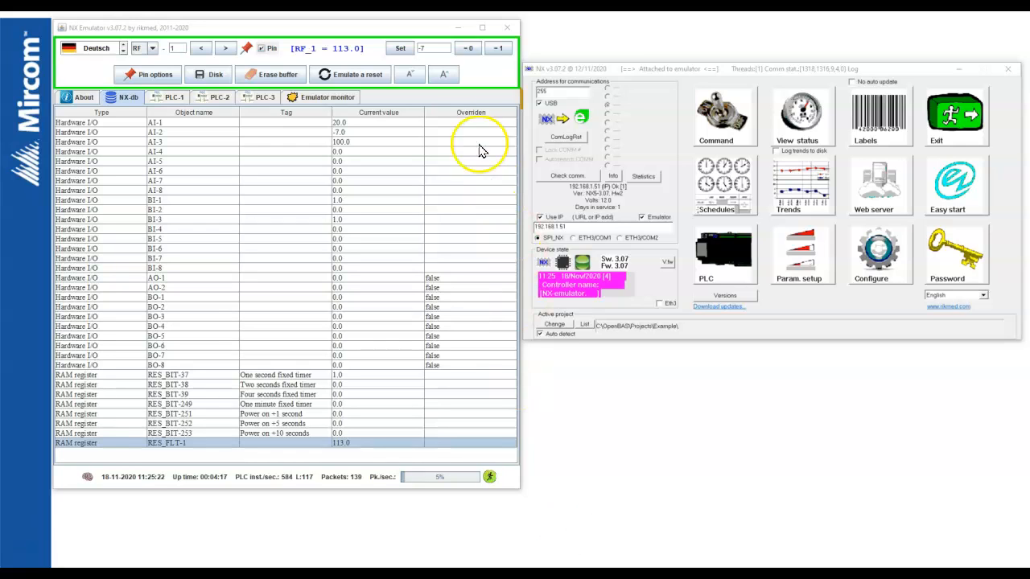
Emulate a reset of the virtual controller, acknowledge the message and switch back to the NX configurator.
click(358, 77)
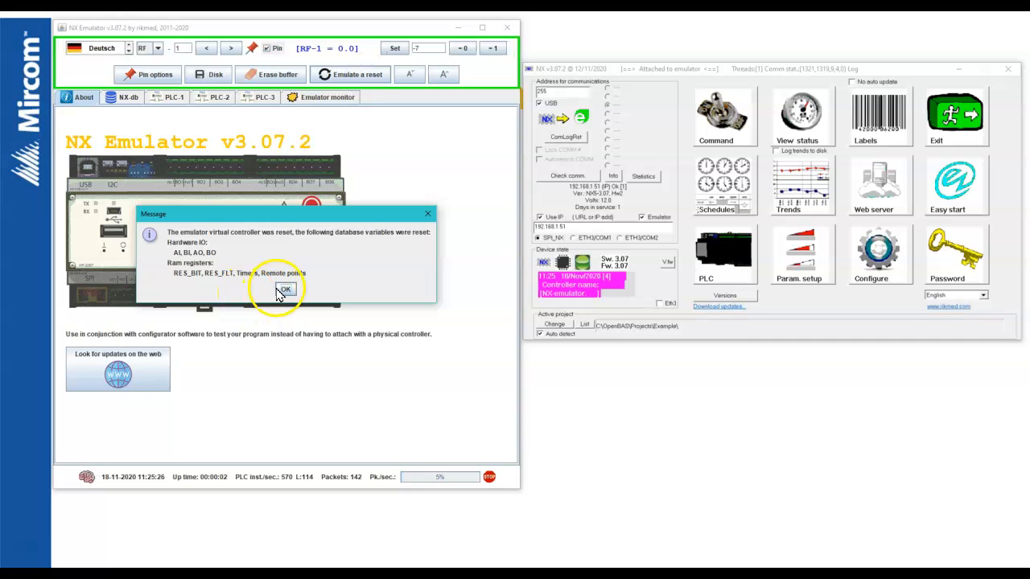
click(286, 290)
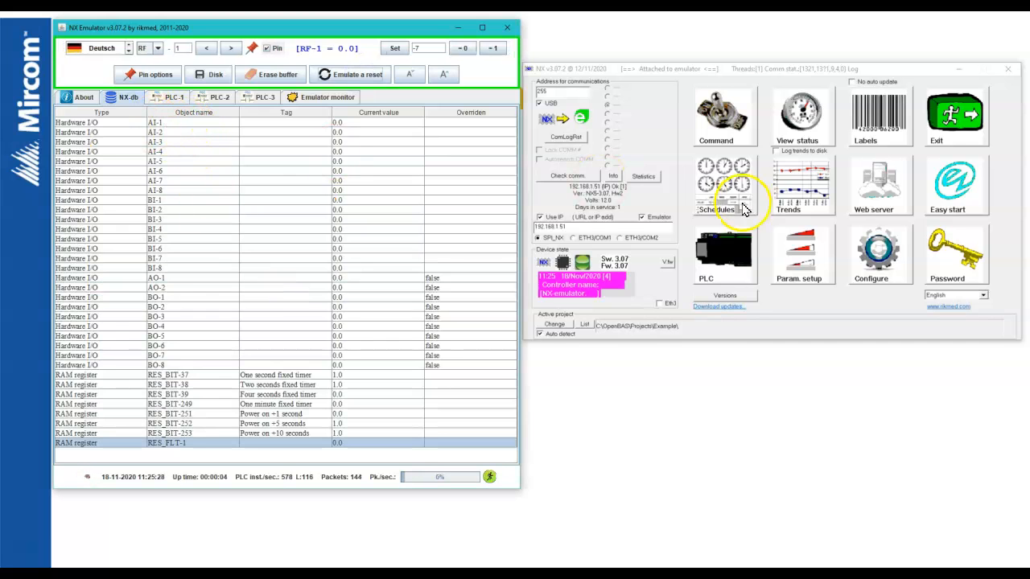
click(726, 138)
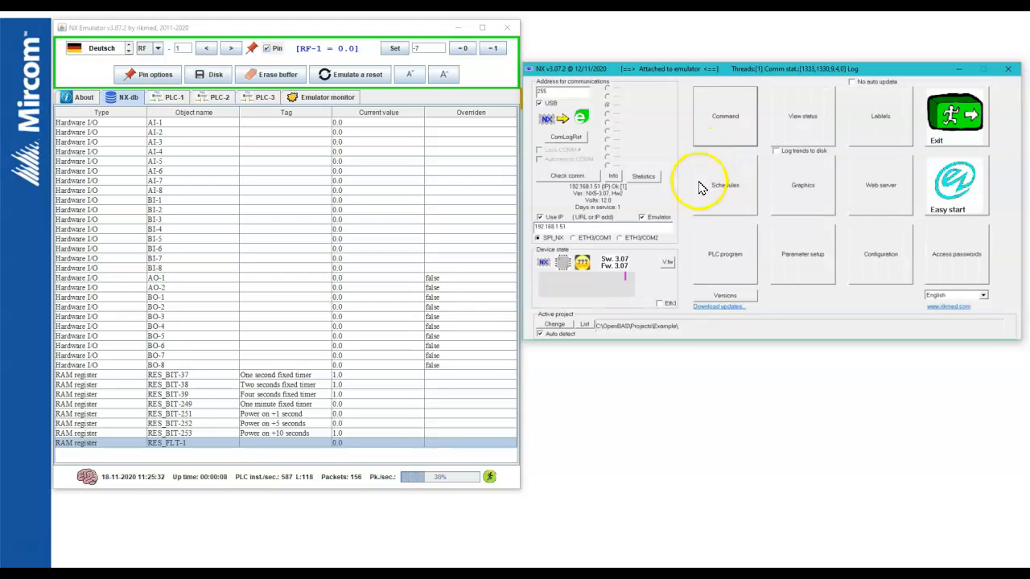
Erase the PLC1 program section through the EEPROM memory initialization, and close the configuration windows.
click(970, 75)
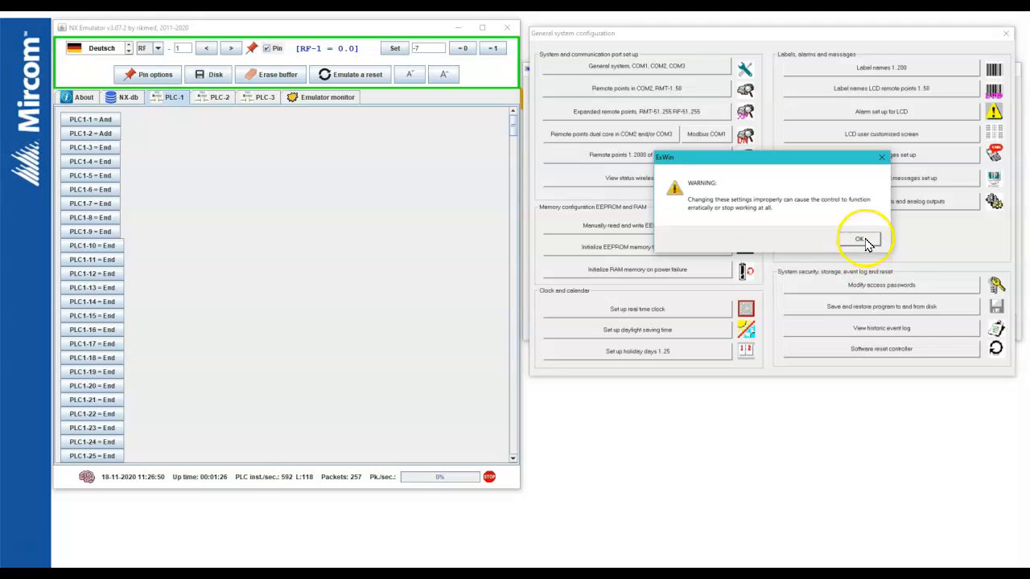
click(860, 239)
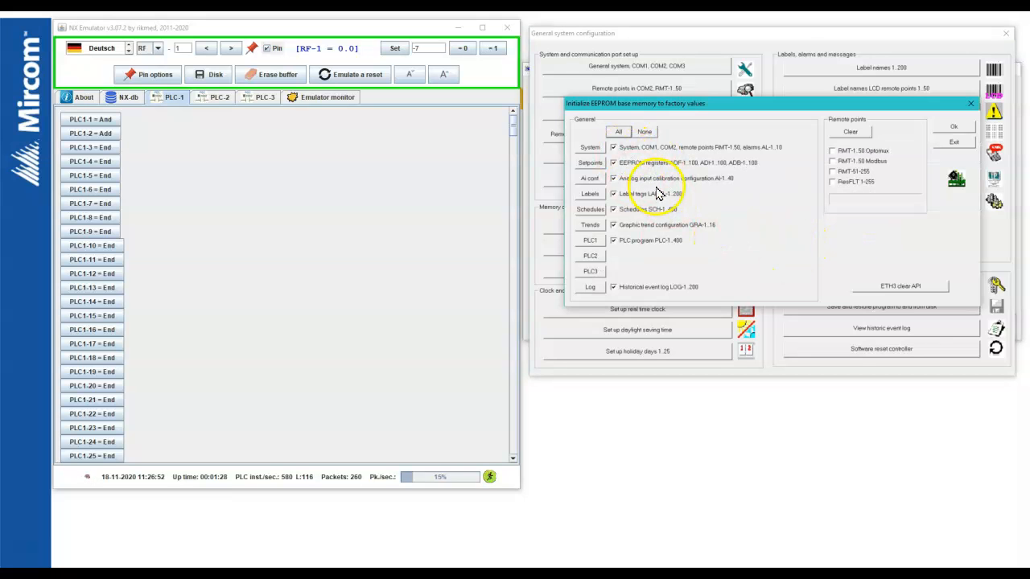
click(587, 243)
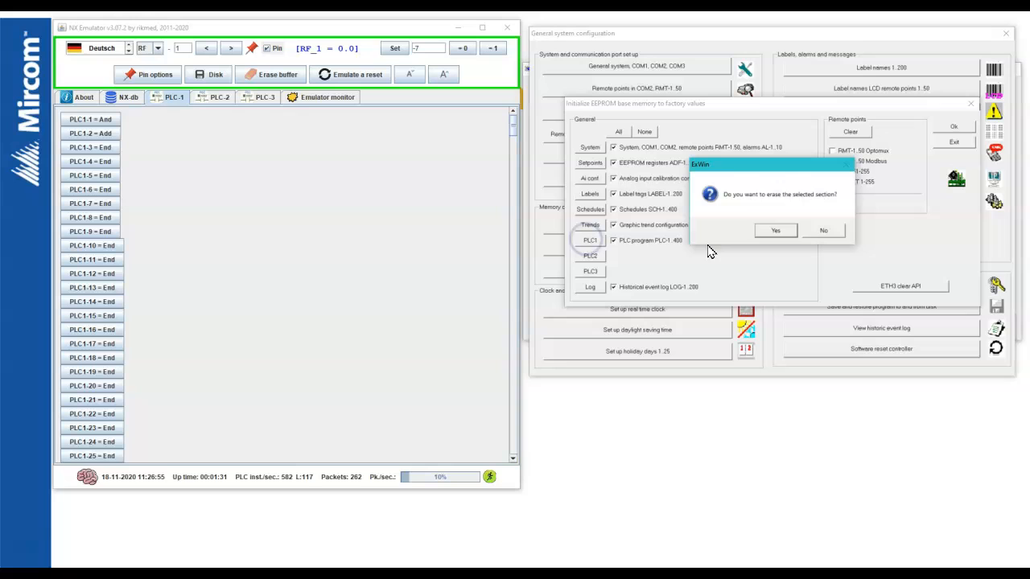
click(777, 231)
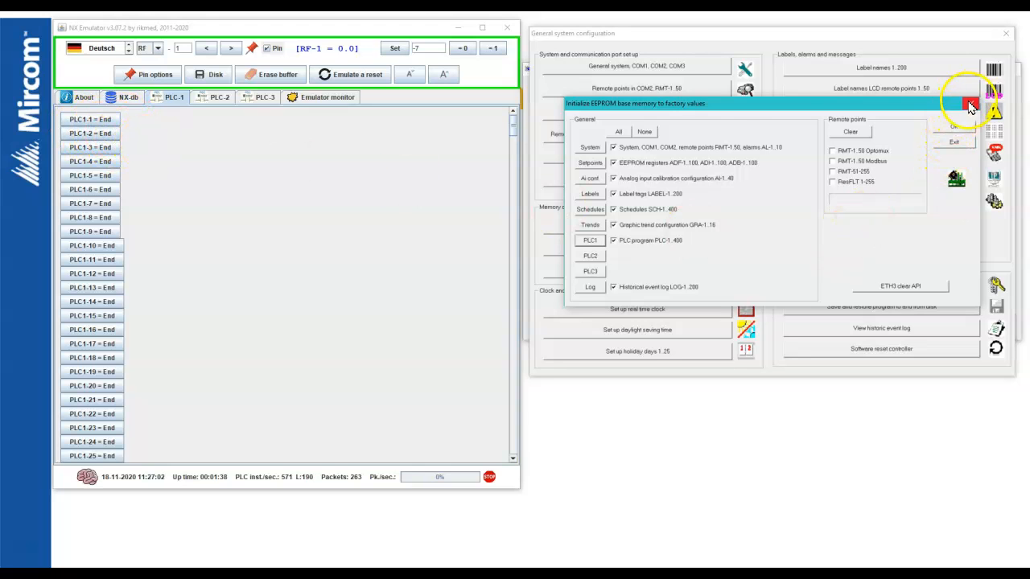
click(971, 107)
click(1006, 32)
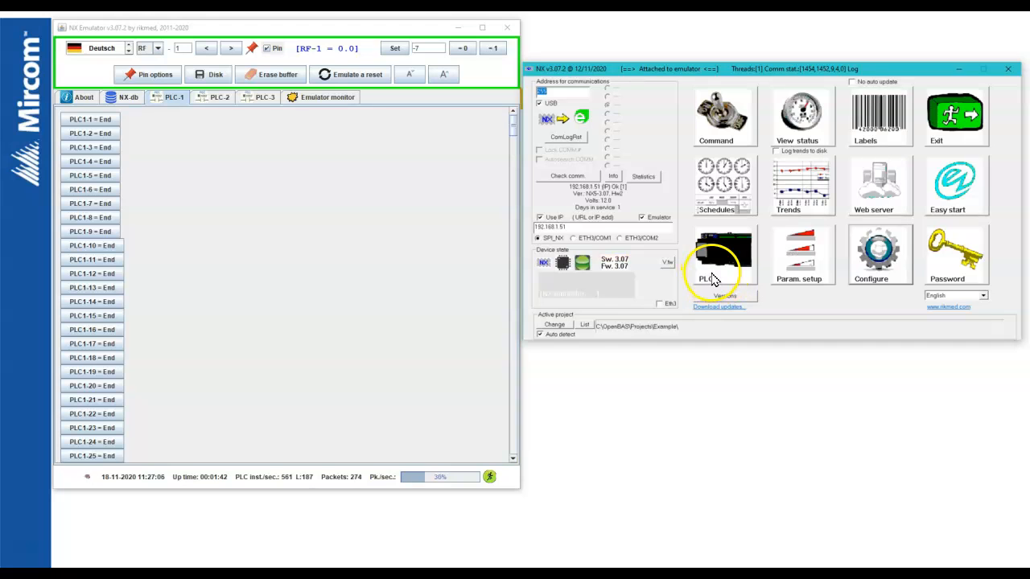
Open the PLC script programming tool and keep C:\OpenBAS\Projects\Example\ as the current project.
click(712, 278)
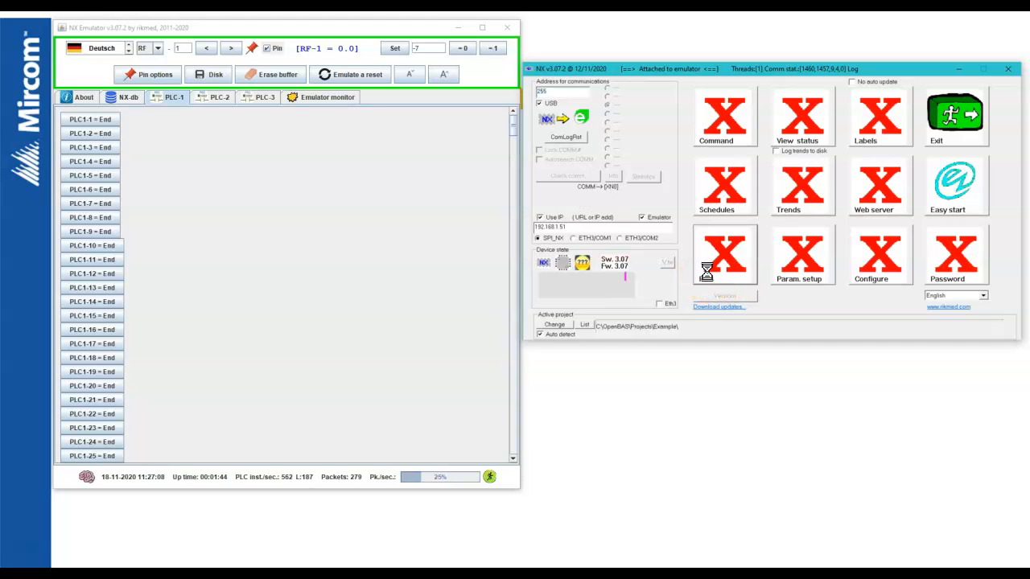
click(624, 206)
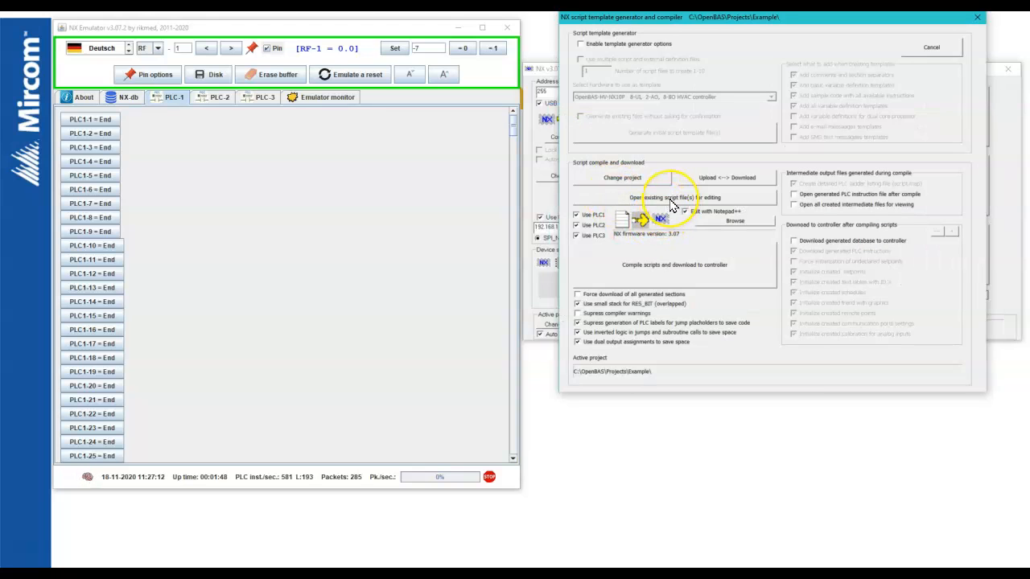
click(629, 178)
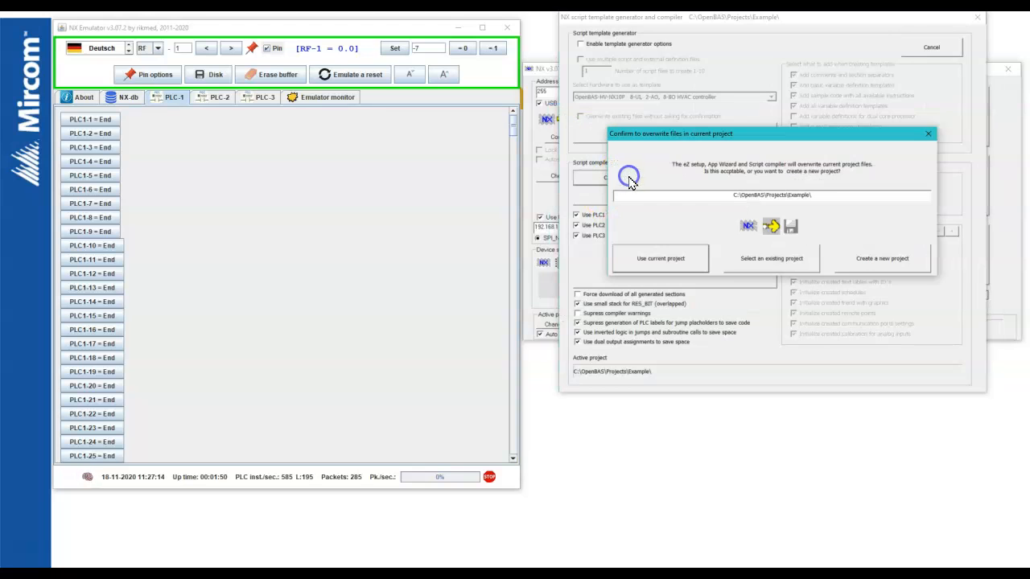
click(692, 270)
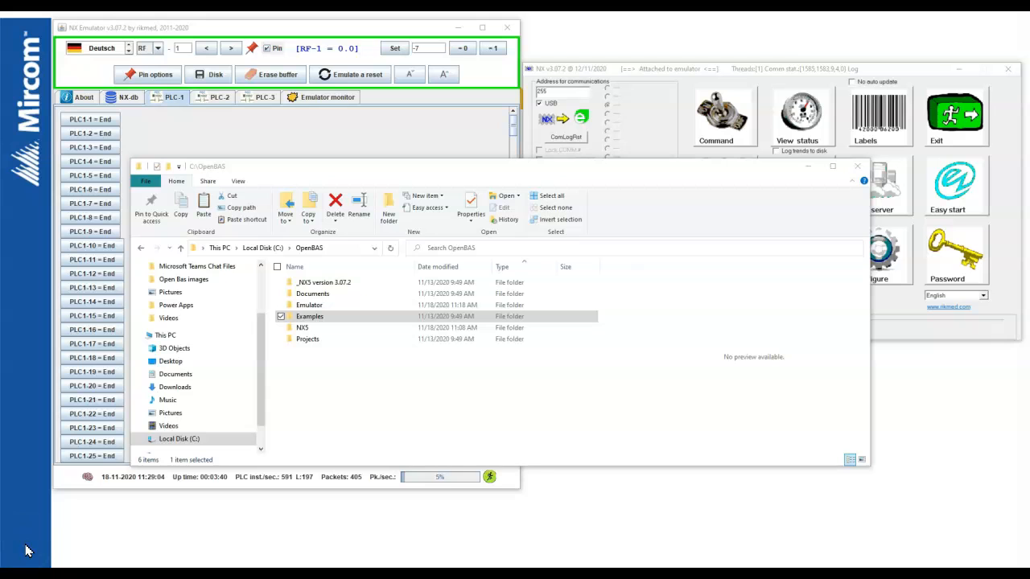
Copy the entire text of 03-Compare.txt from the OpenBAS Examples folder, and close the file and folder windows.
double_click(320, 323)
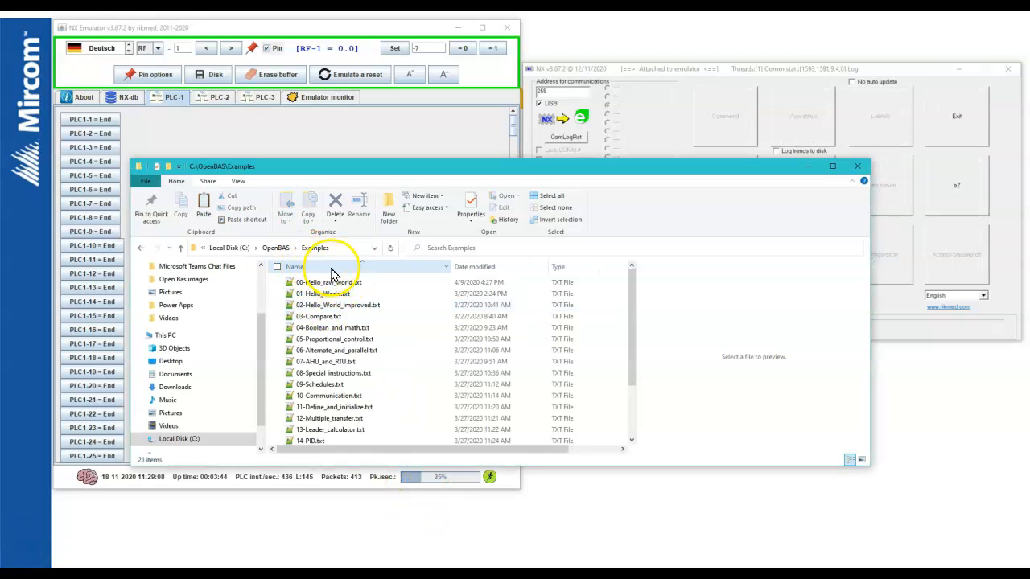
double_click(325, 318)
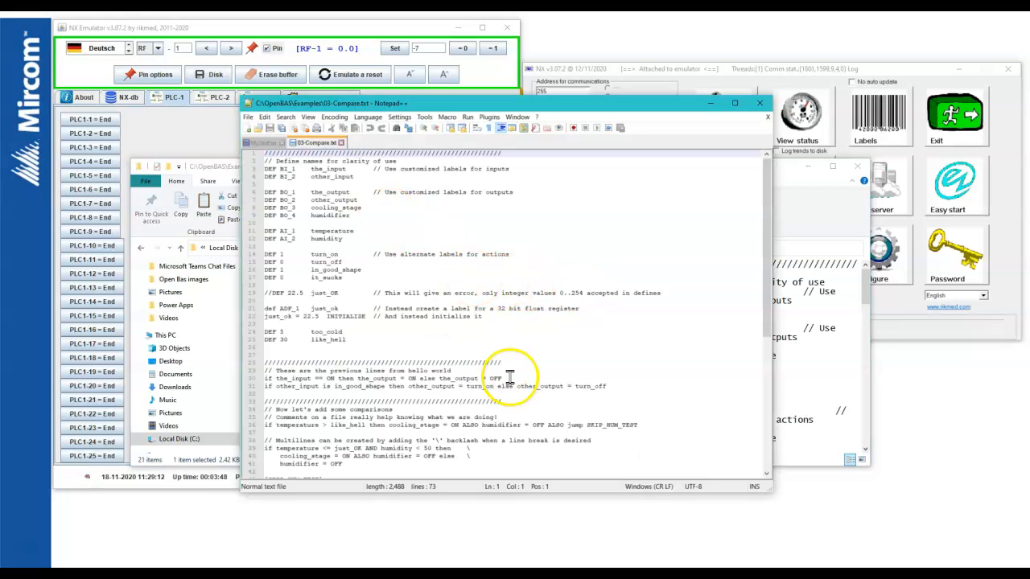
click(264, 116)
click(280, 197)
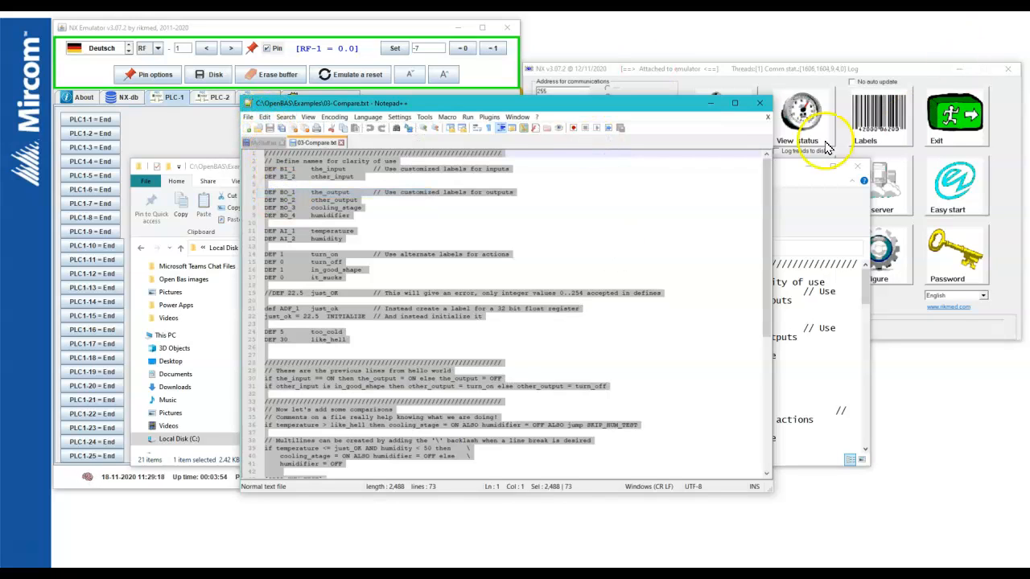
click(767, 116)
click(759, 103)
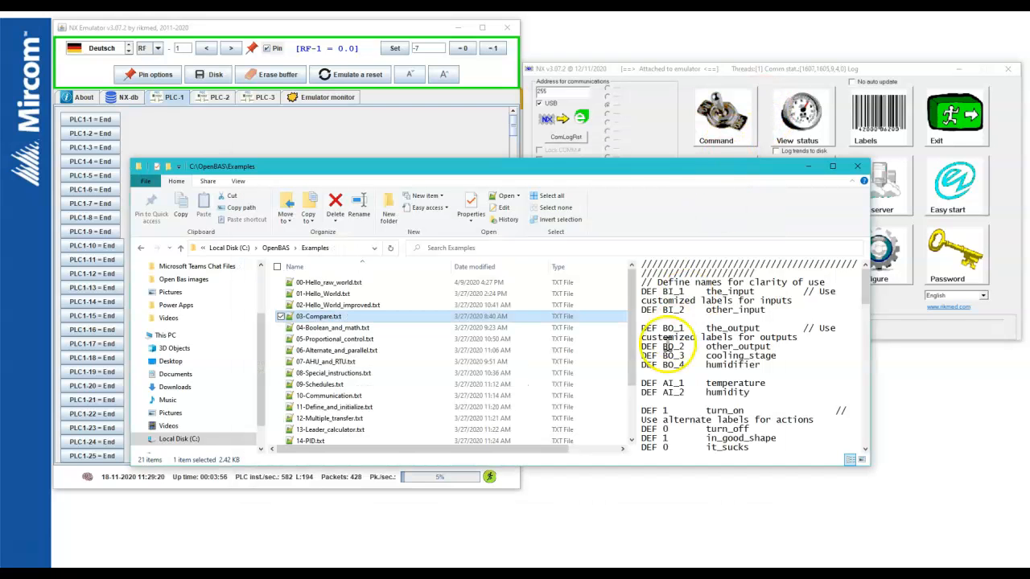
click(857, 166)
Open the project's script_1.txt for editing from the script programming tool and replace its contents with the copied example script.
click(720, 262)
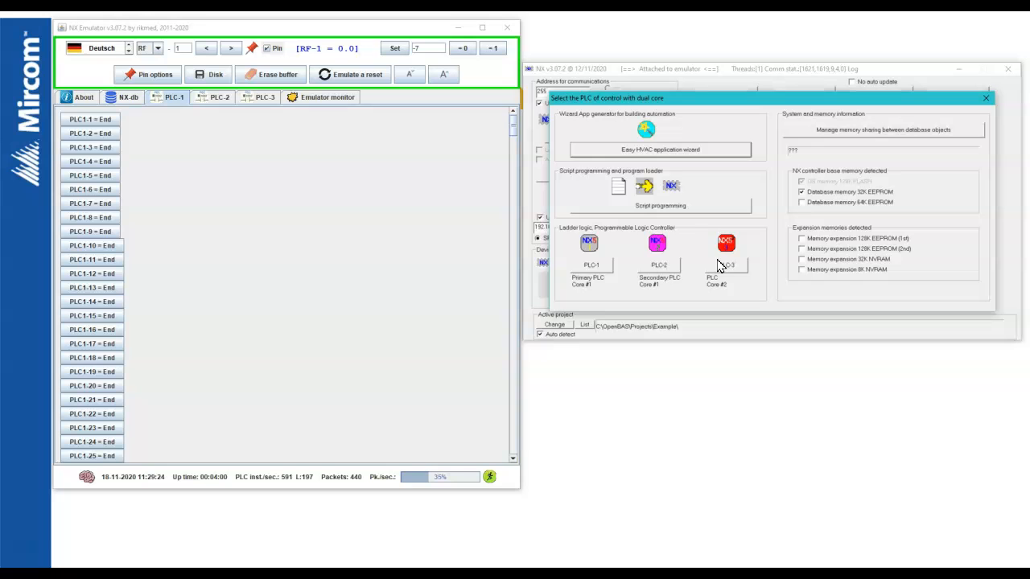
click(674, 210)
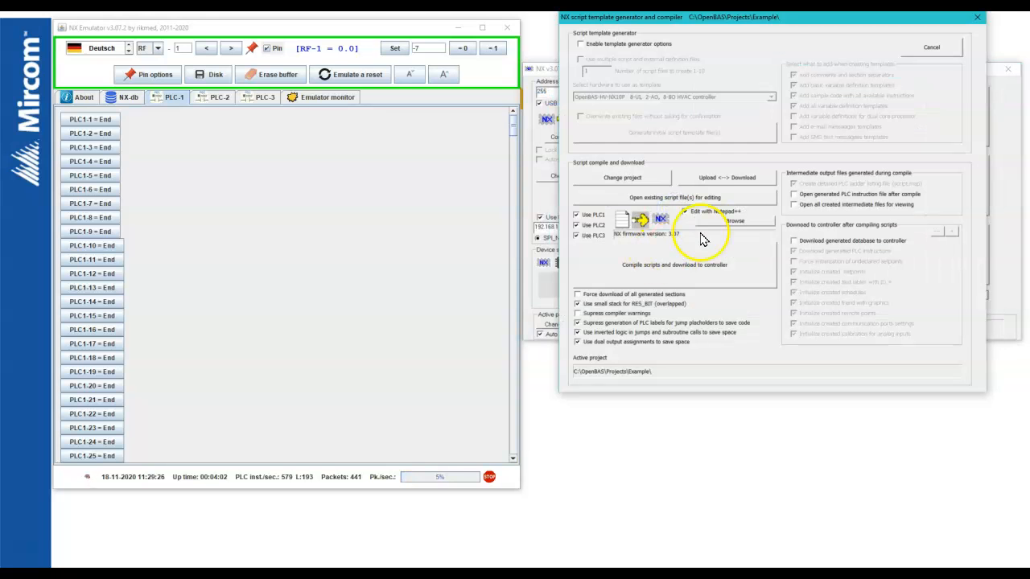
click(665, 199)
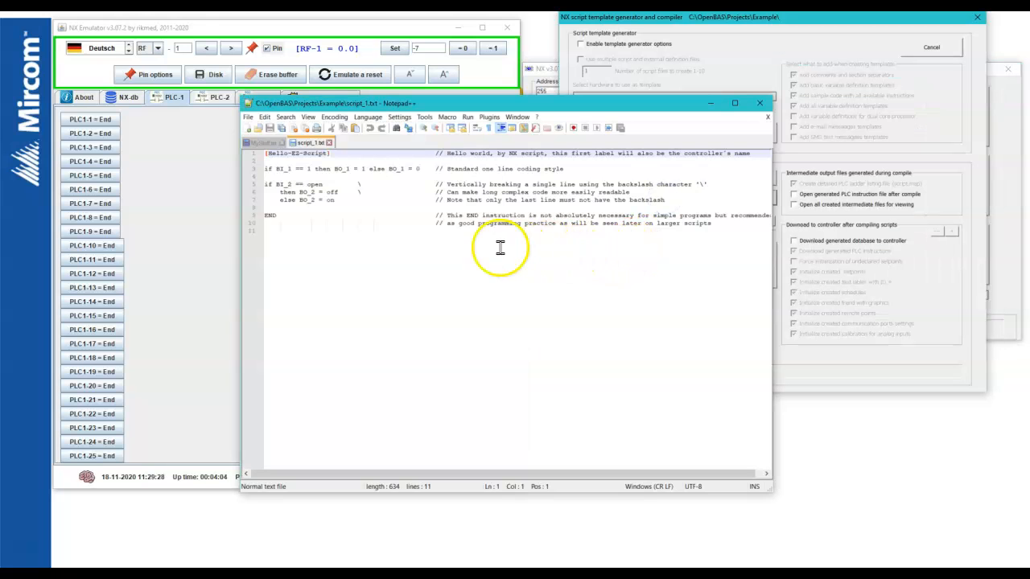
key(ctrl+v)
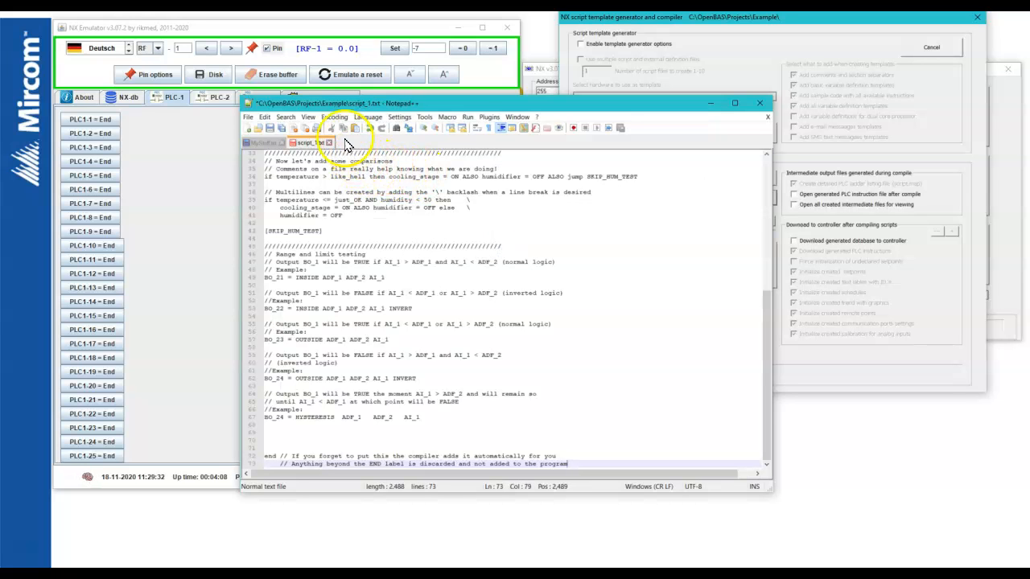
Apply the OpenBAS EZ-Script syntax highlighting to script_1.txt, save the file, and close the text editor.
click(334, 117)
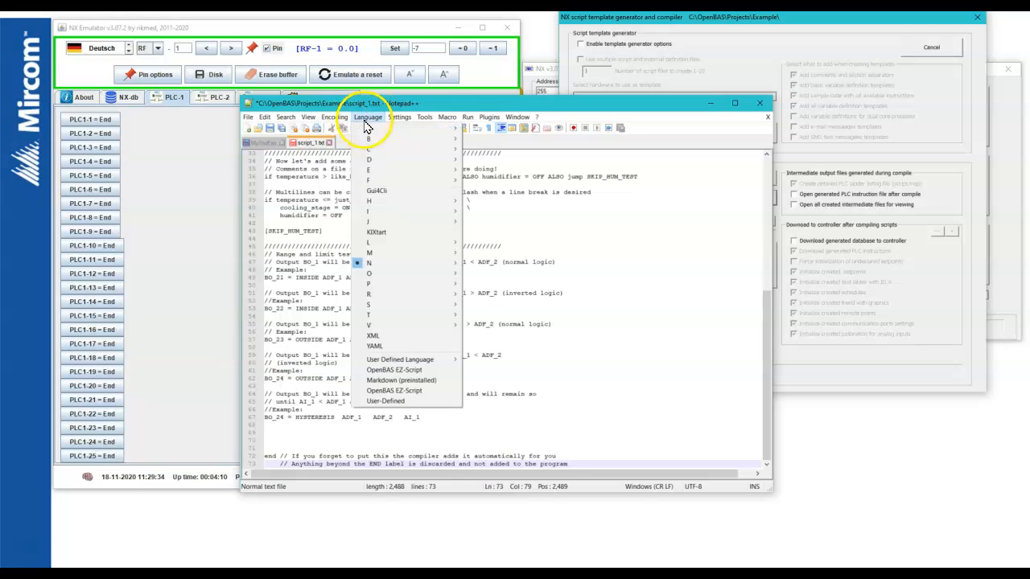
click(387, 370)
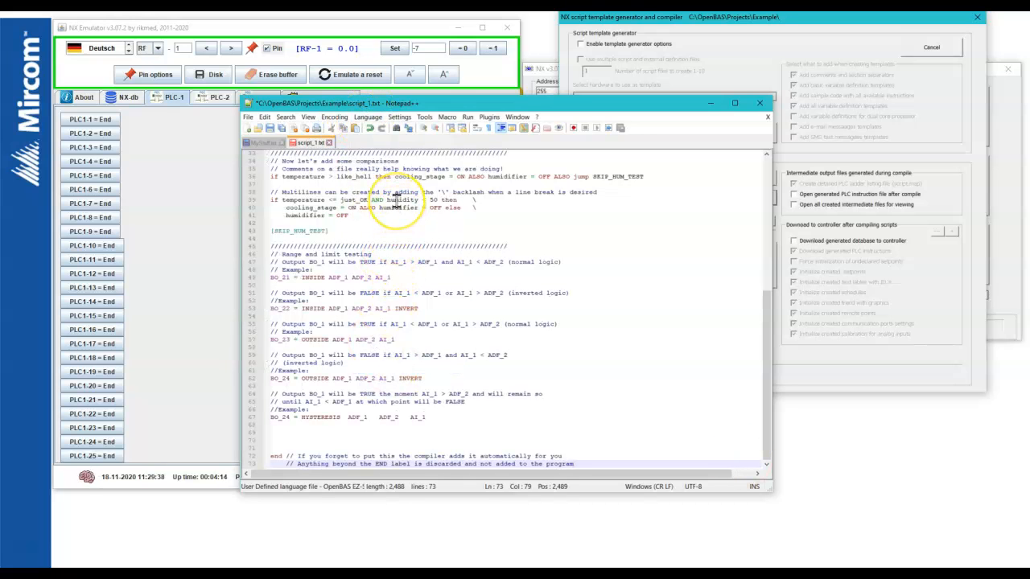
click(272, 130)
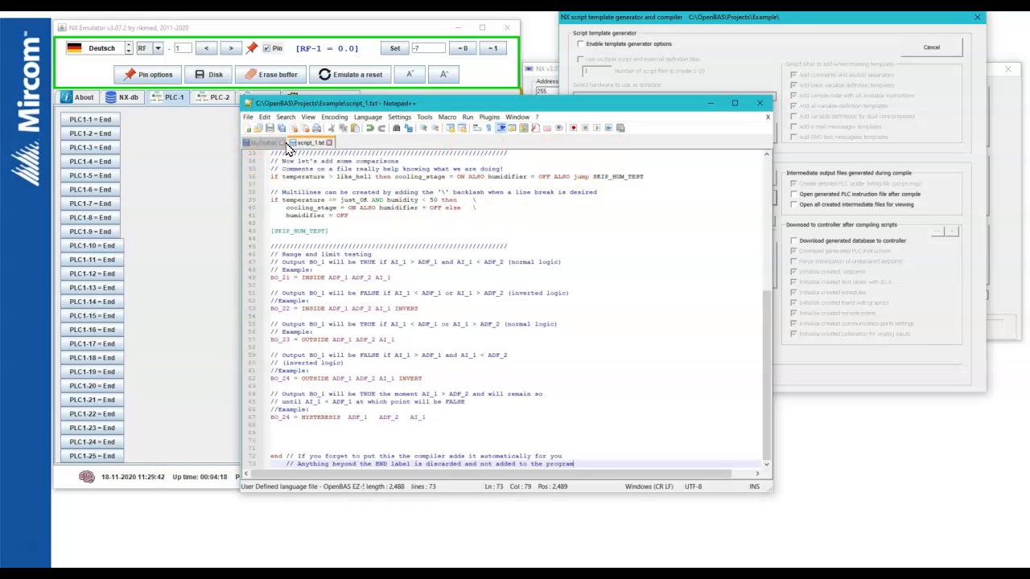
click(766, 117)
click(759, 103)
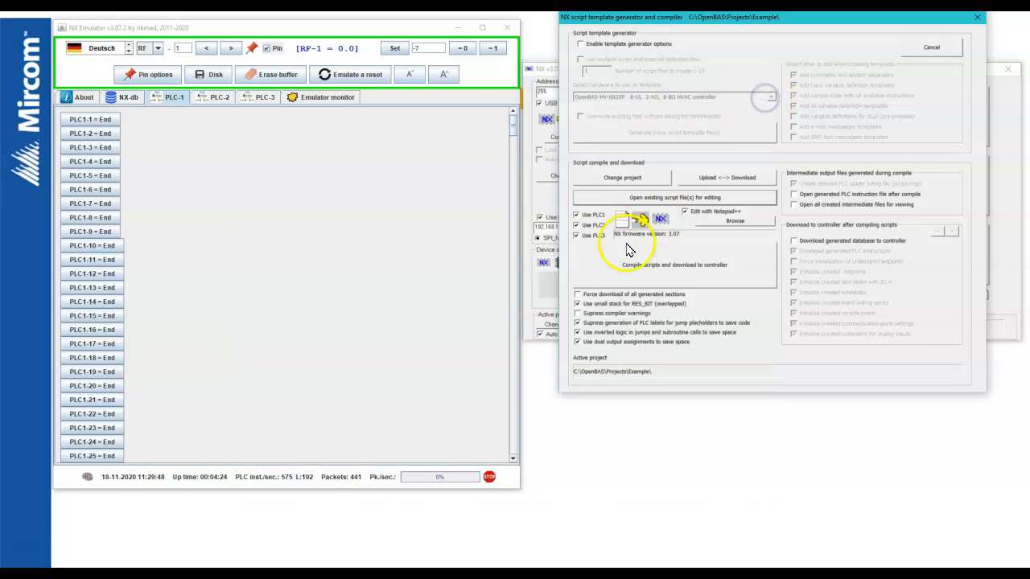
Compile the project scripts and download the resulting program to the controller.
click(653, 278)
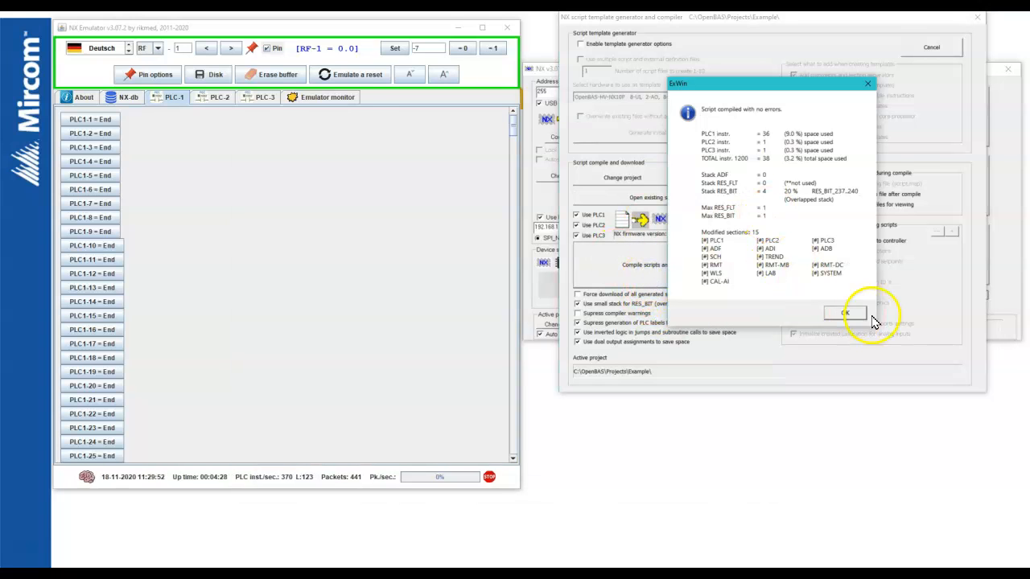
click(843, 314)
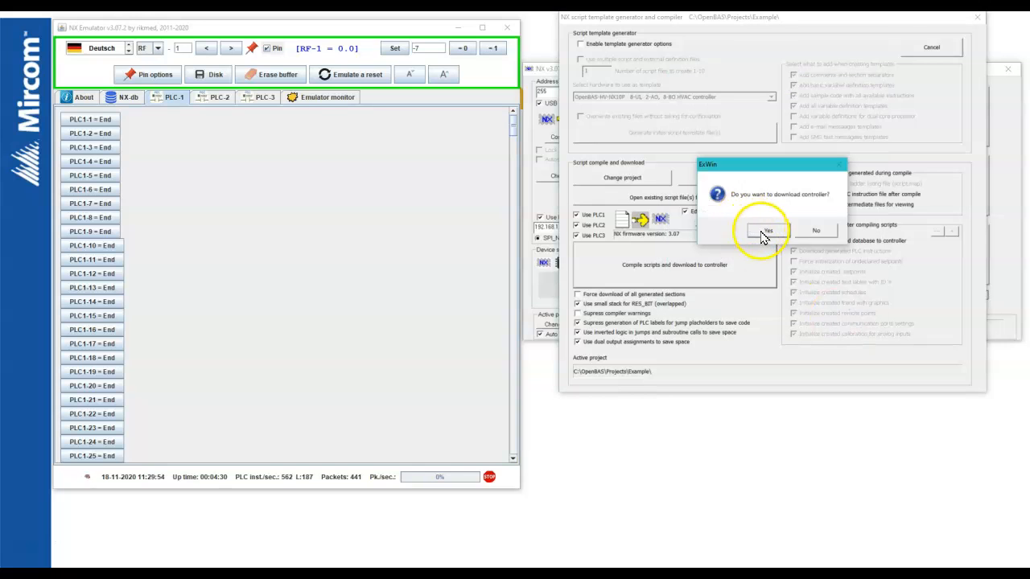
click(785, 235)
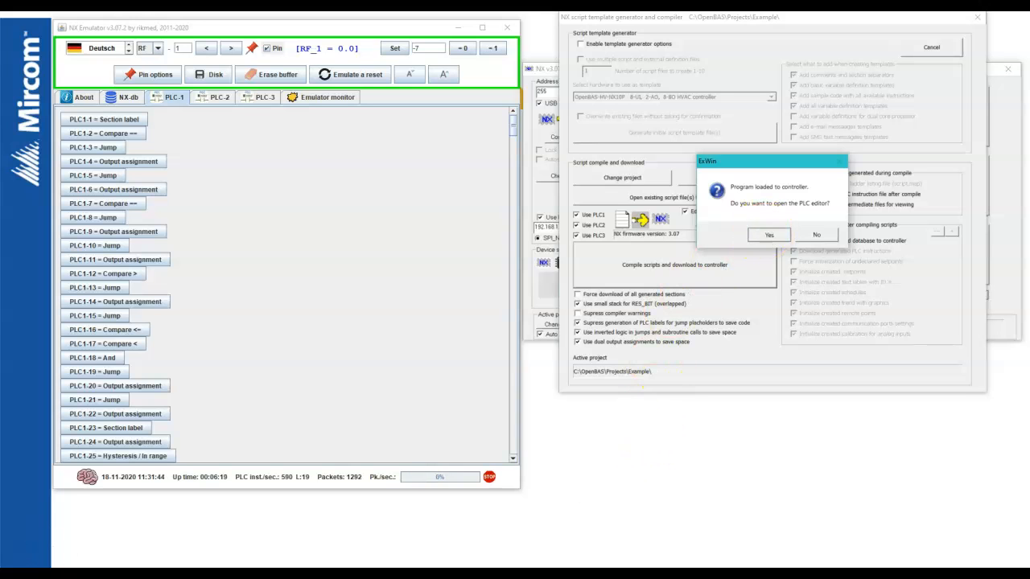
Open the PLC editor on the downloaded program and examine its first three instructions, including the compare and conditional jump blocks, online.
click(766, 235)
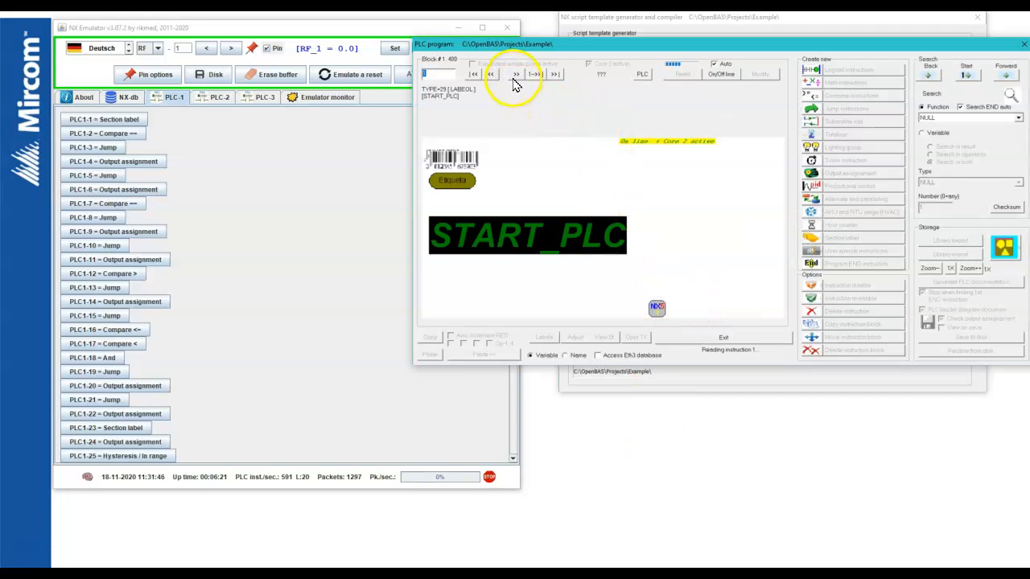
click(513, 77)
click(515, 75)
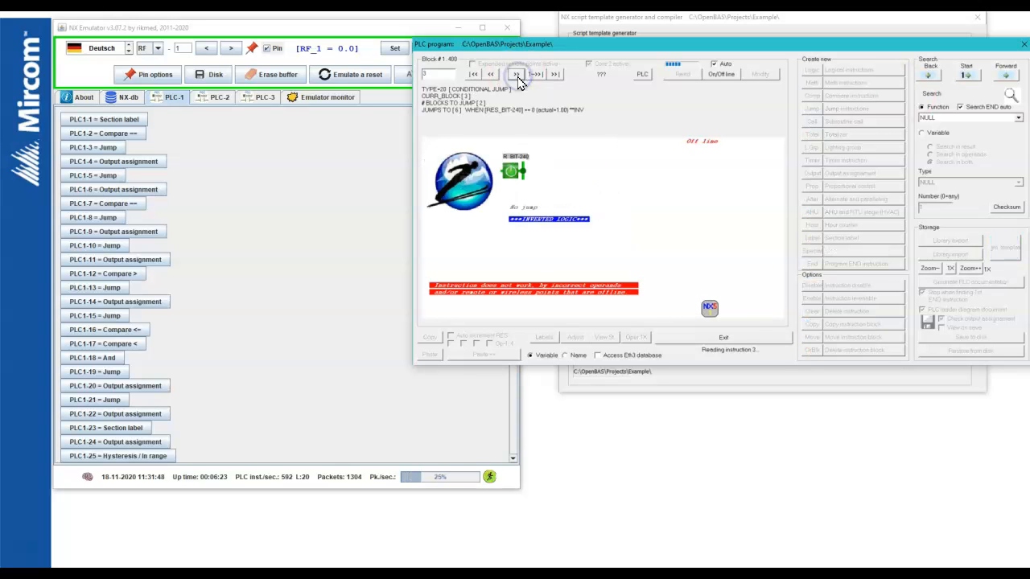
click(490, 74)
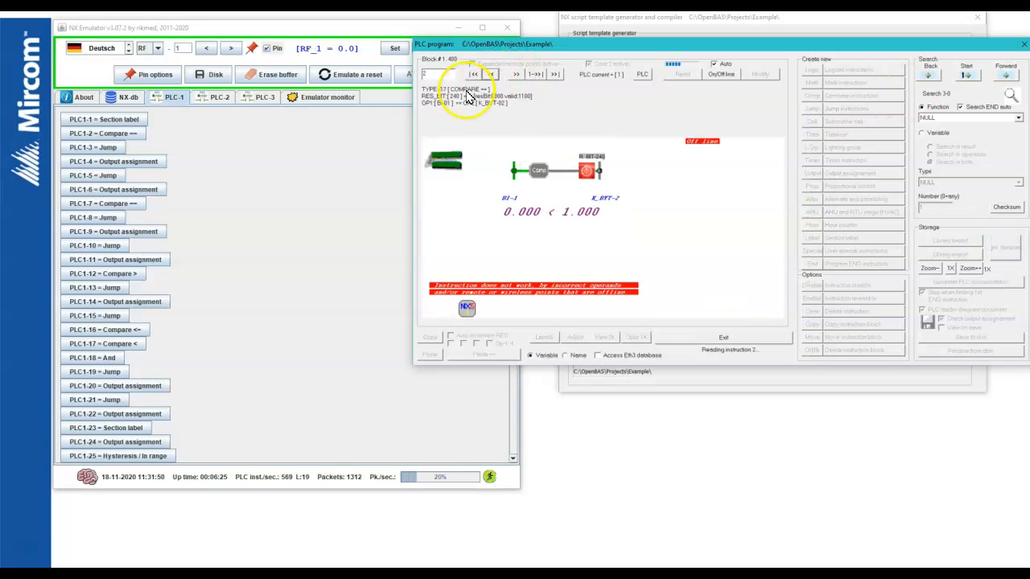
click(137, 138)
click(608, 82)
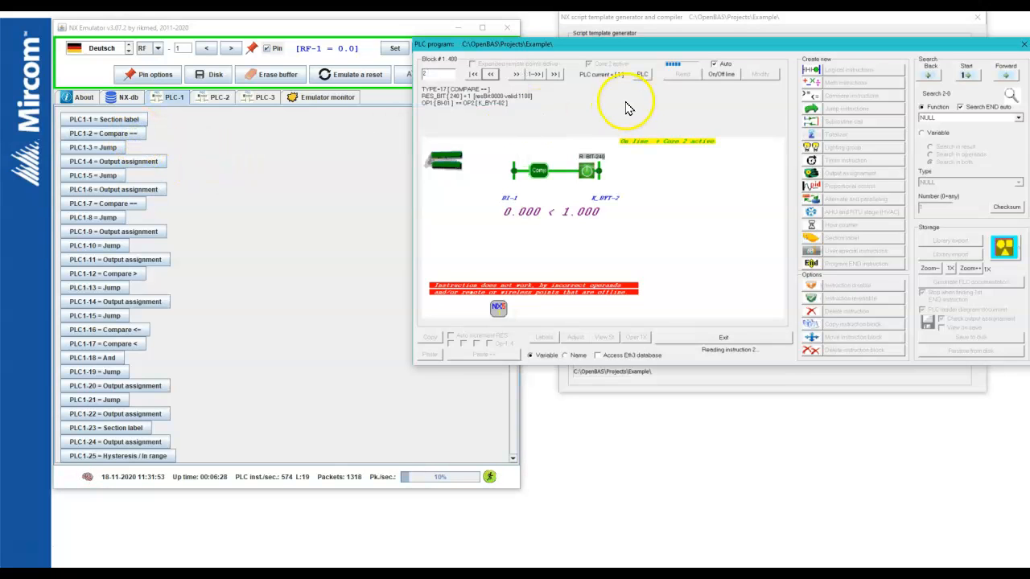
click(516, 74)
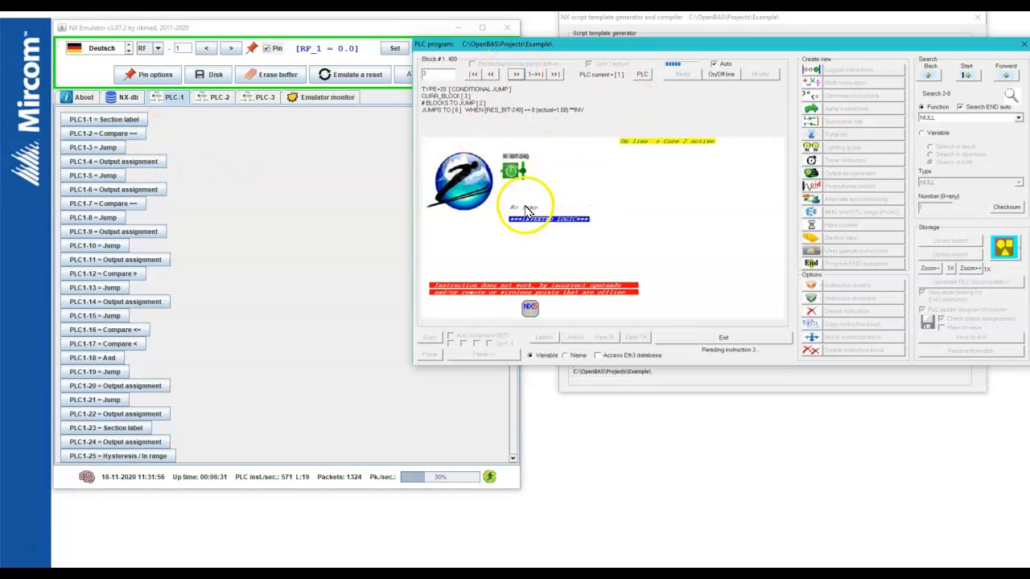
Take the PLC editor offline and generate the PLC documentation for the program.
click(718, 74)
click(936, 281)
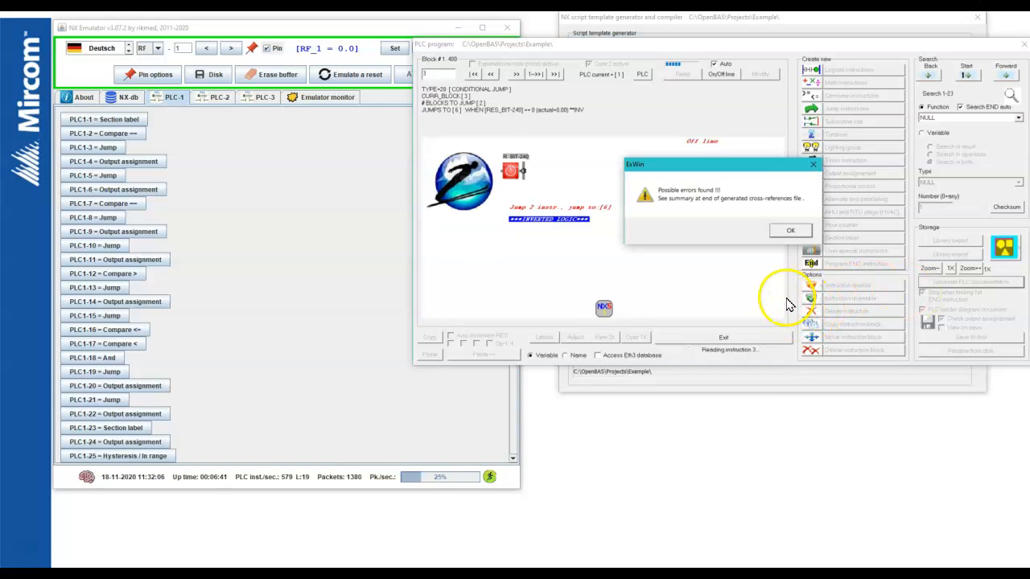
click(792, 229)
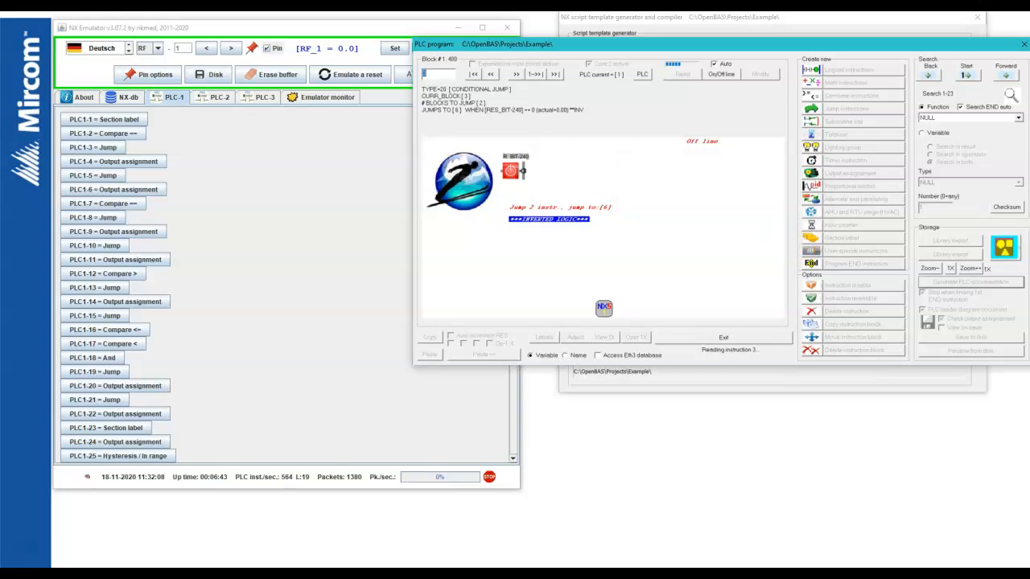
Review the generated LOGIC_BLOCKS.TXT from the ladder diagrams to the jump and subroutine call graph, and close it, the PLC editor and the script compiler.
drag(1, 48, 453, 28)
drag(609, 176, 959, 557)
scroll(879, 461, down, 20)
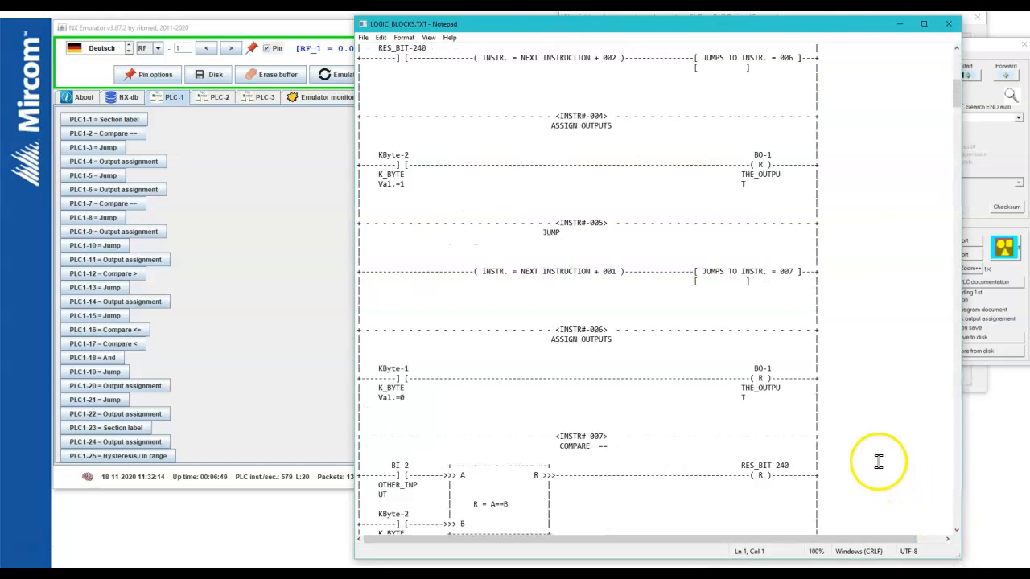
drag(956, 131, 901, 503)
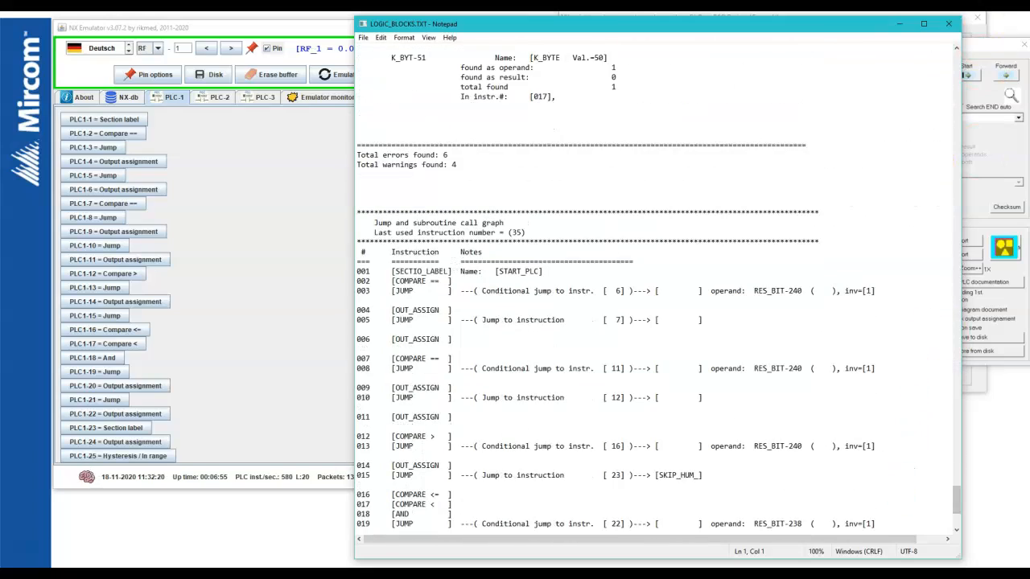
click(948, 23)
click(727, 339)
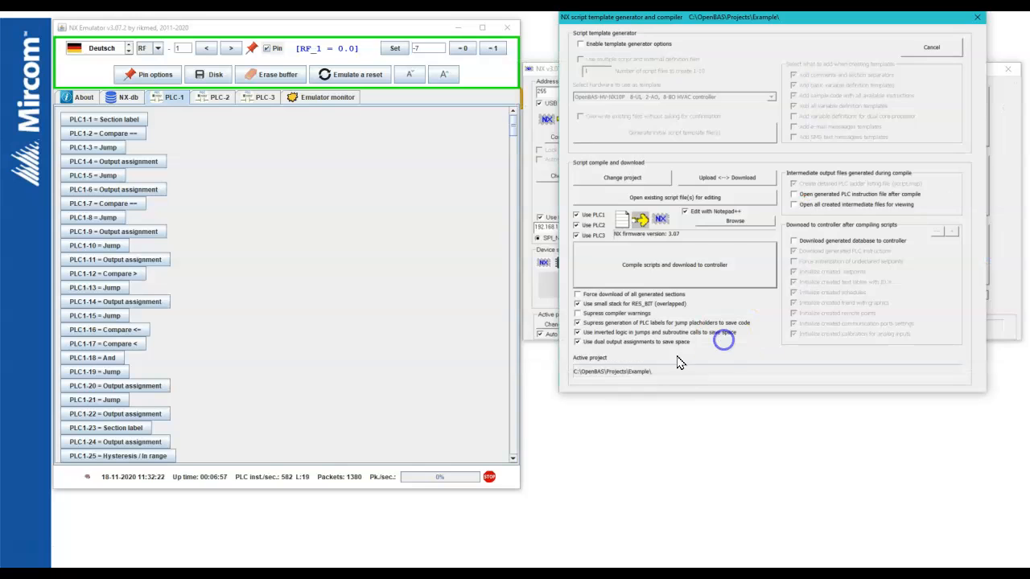
click(931, 47)
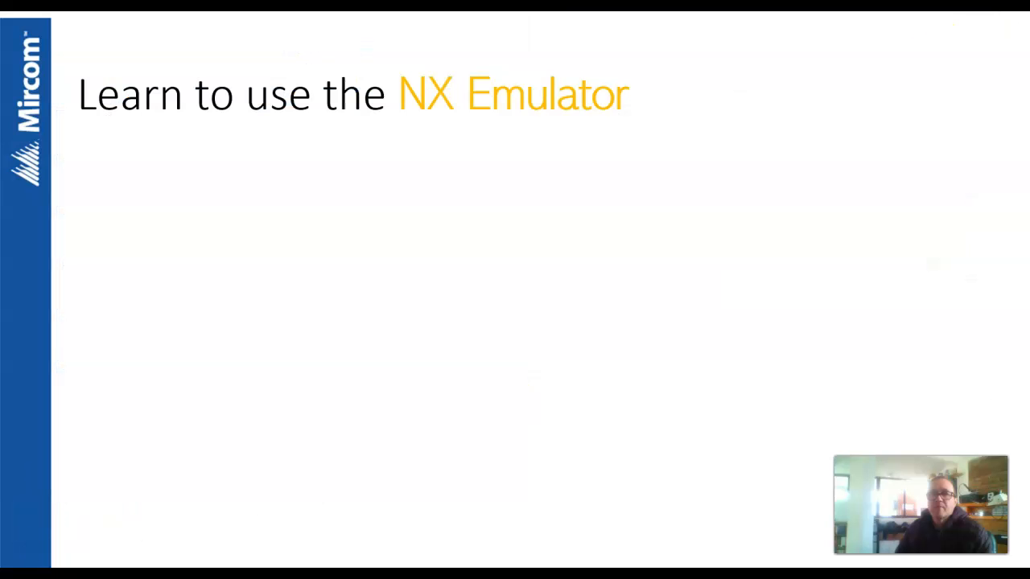